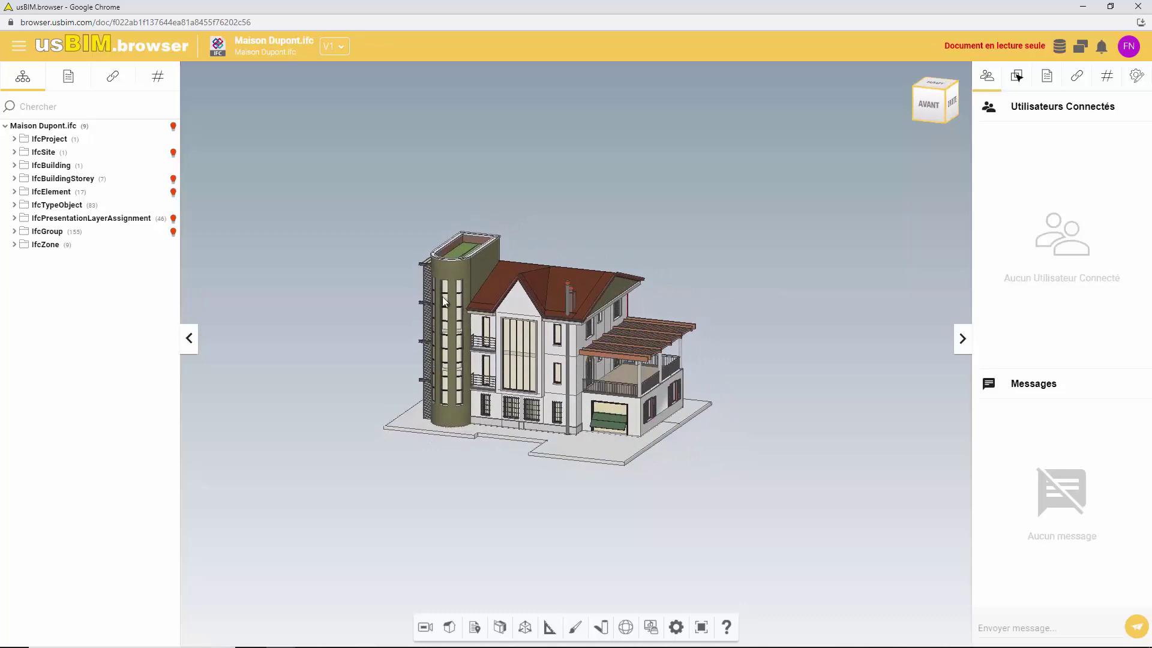
Create a new issue with state Ouvert, title "Révision fenêtre" and description "Modifier les dimensions de la fenêtre"
{"action": "left_click", "coordinate": [19, 45]}
{"action": "left_click", "coordinate": [54, 97]}
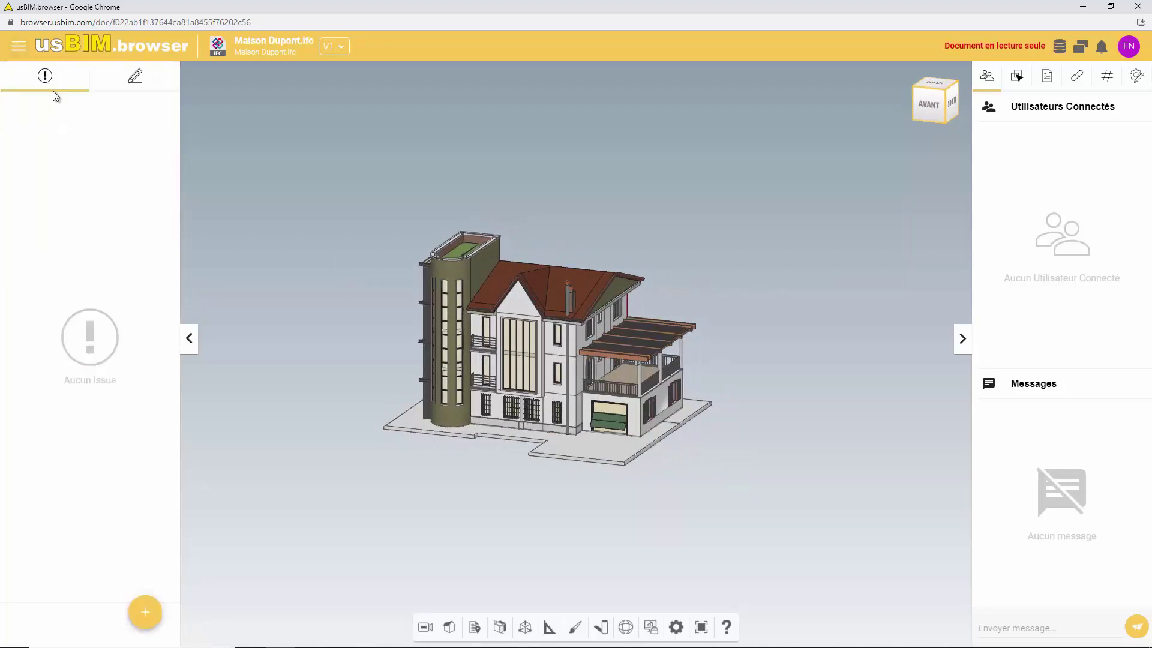
{"action": "left_click", "coordinate": [145, 612]}
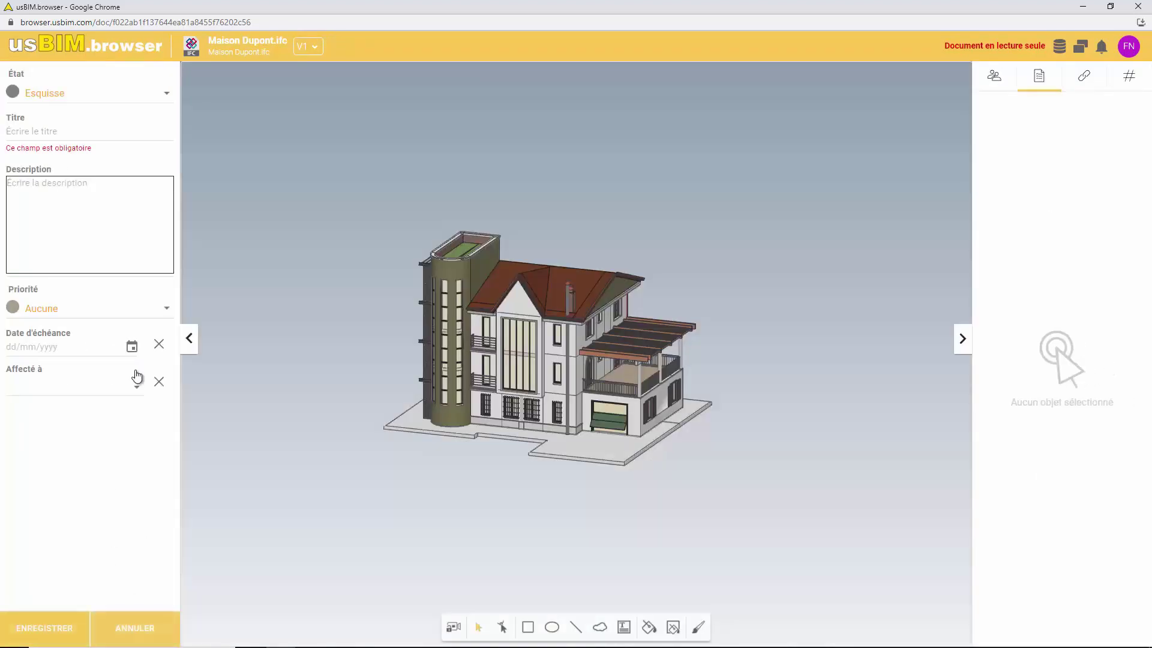
{"action": "left_click", "coordinate": [91, 91]}
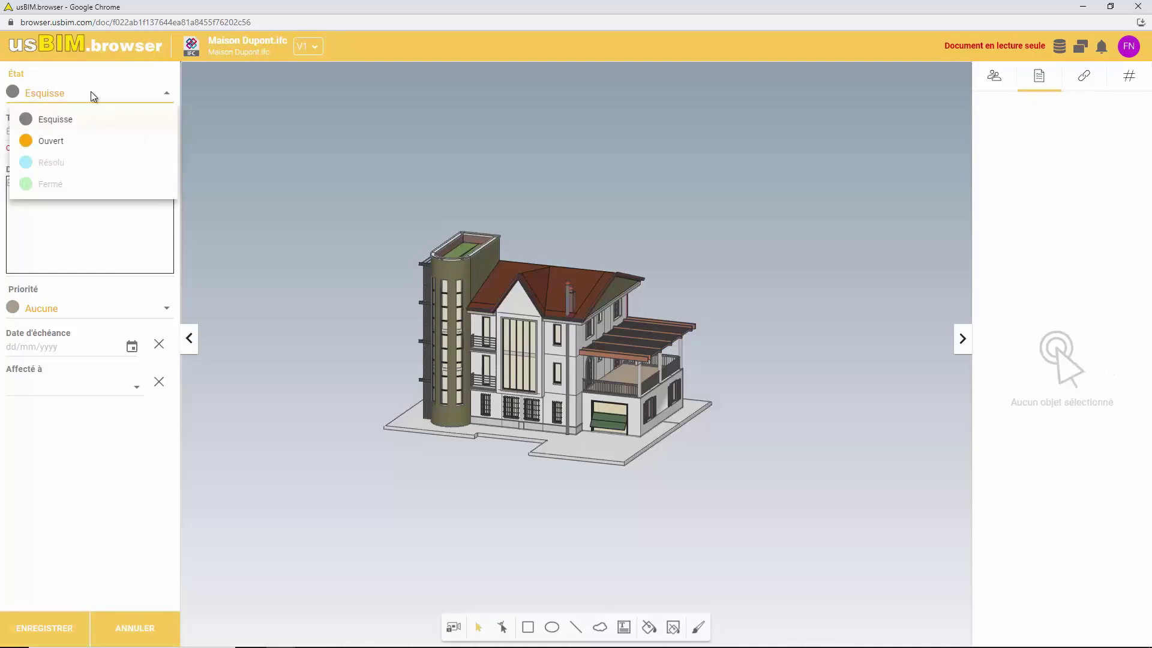
{"action": "left_click", "coordinate": [90, 141]}
{"action": "left_click", "coordinate": [89, 129]}
{"action": "type", "text": "Révision fenêtre"}
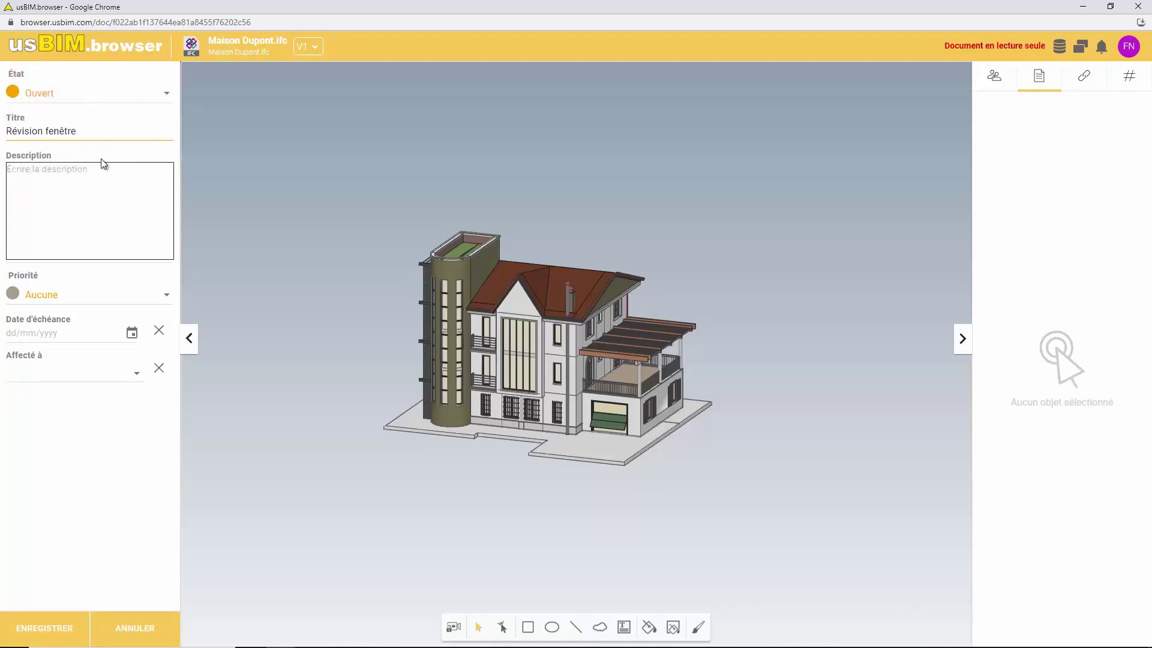
{"action": "left_click", "coordinate": [87, 177]}
{"action": "type", "text": "Modifier les dimensions de la fenêtre"}
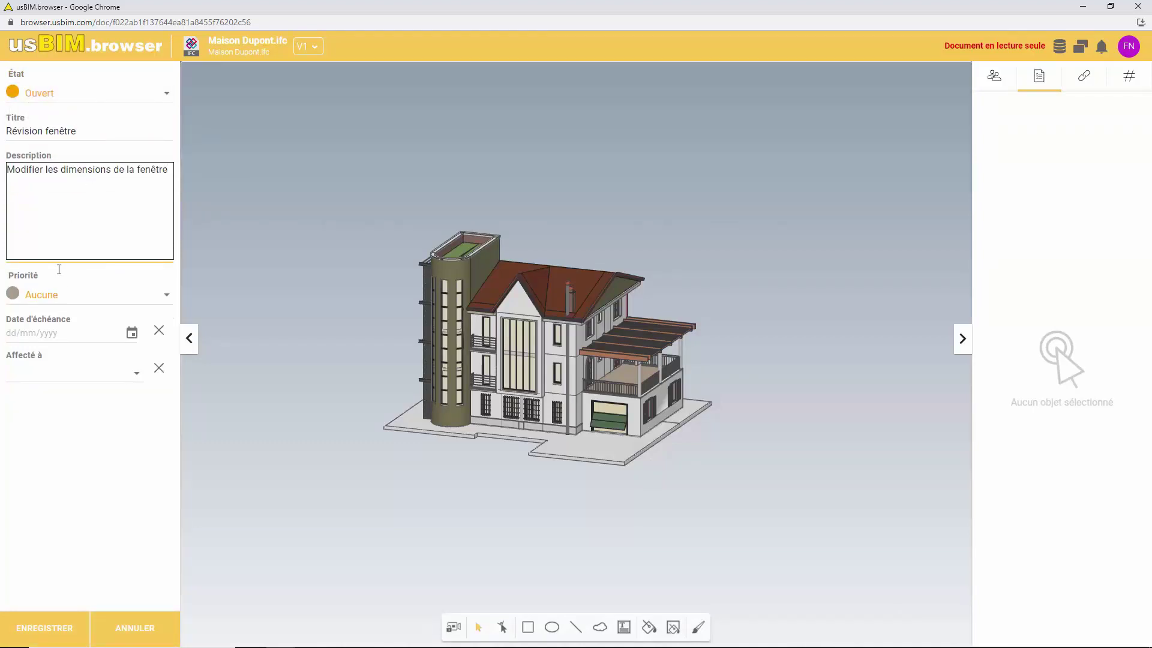
Set the issue's priority to Moyenne and its due date to 16/03/2022, and assign it to a team member
{"action": "left_click", "coordinate": [57, 297]}
{"action": "left_click", "coordinate": [72, 361]}
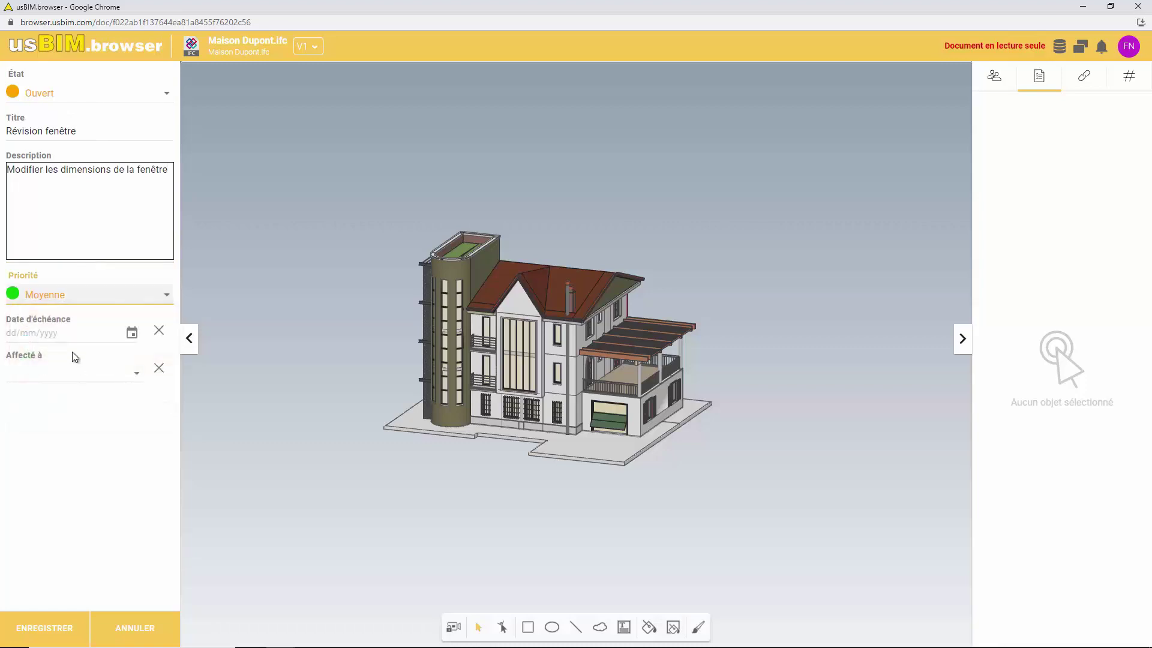
{"action": "left_click", "coordinate": [131, 331]}
{"action": "left_click", "coordinate": [72, 456]}
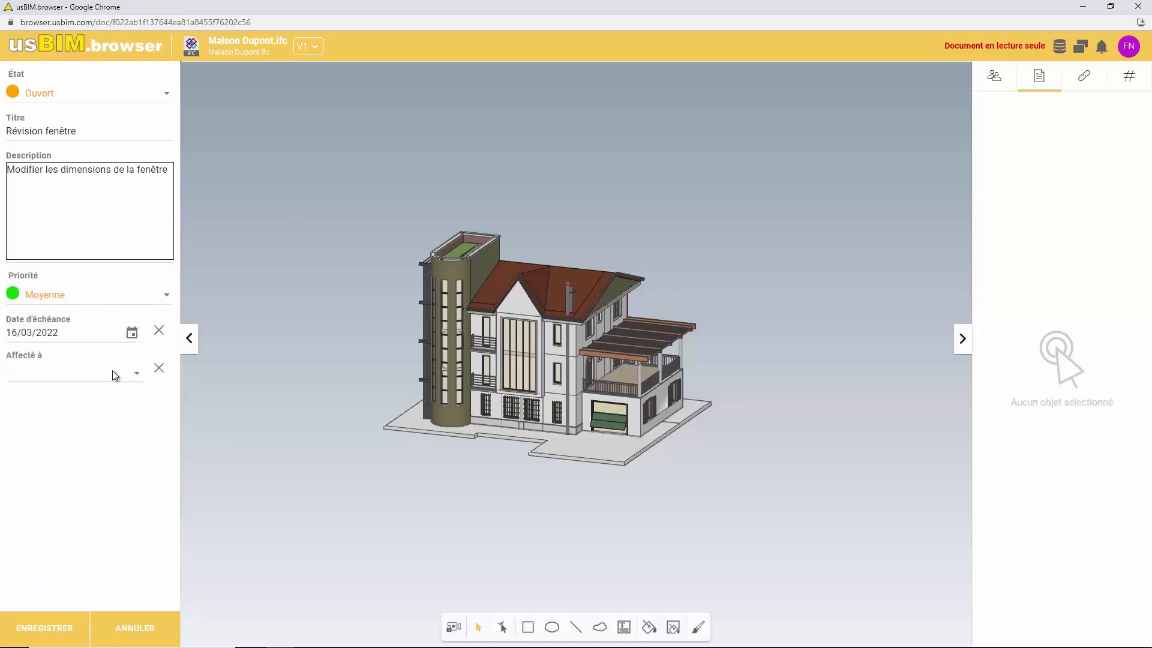
{"action": "left_click", "coordinate": [113, 370]}
{"action": "left_click", "coordinate": [92, 397]}
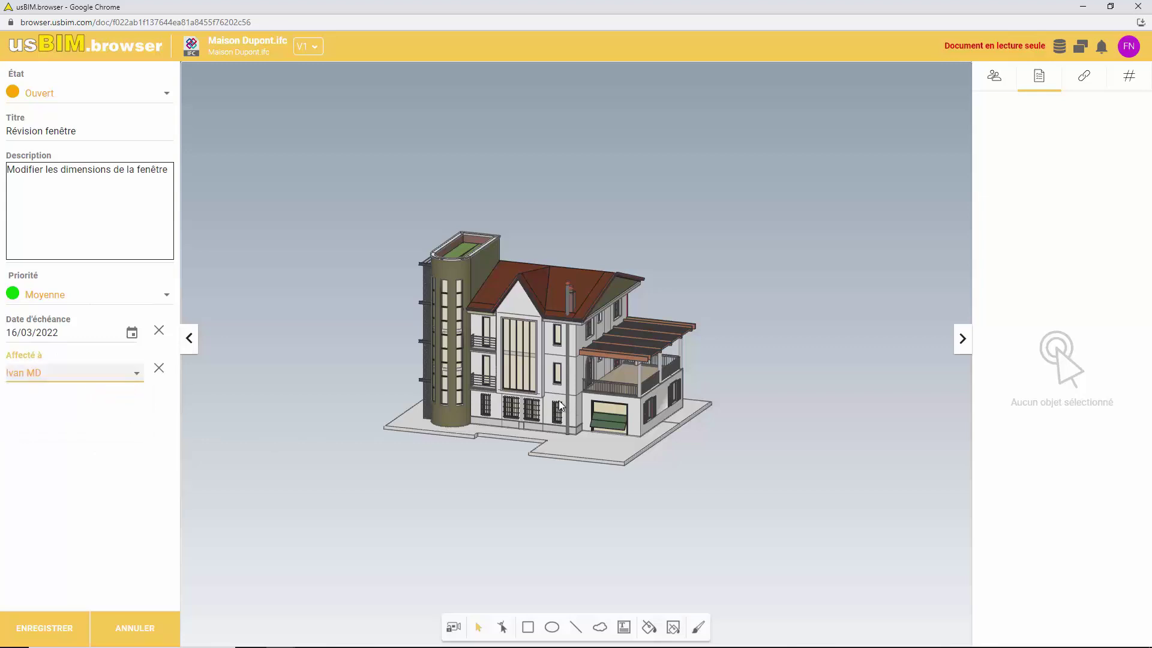
Mark the large front window with a rectangle, give its outline the red colour FF0101, and save the issue
{"action": "left_click", "coordinate": [528, 627]}
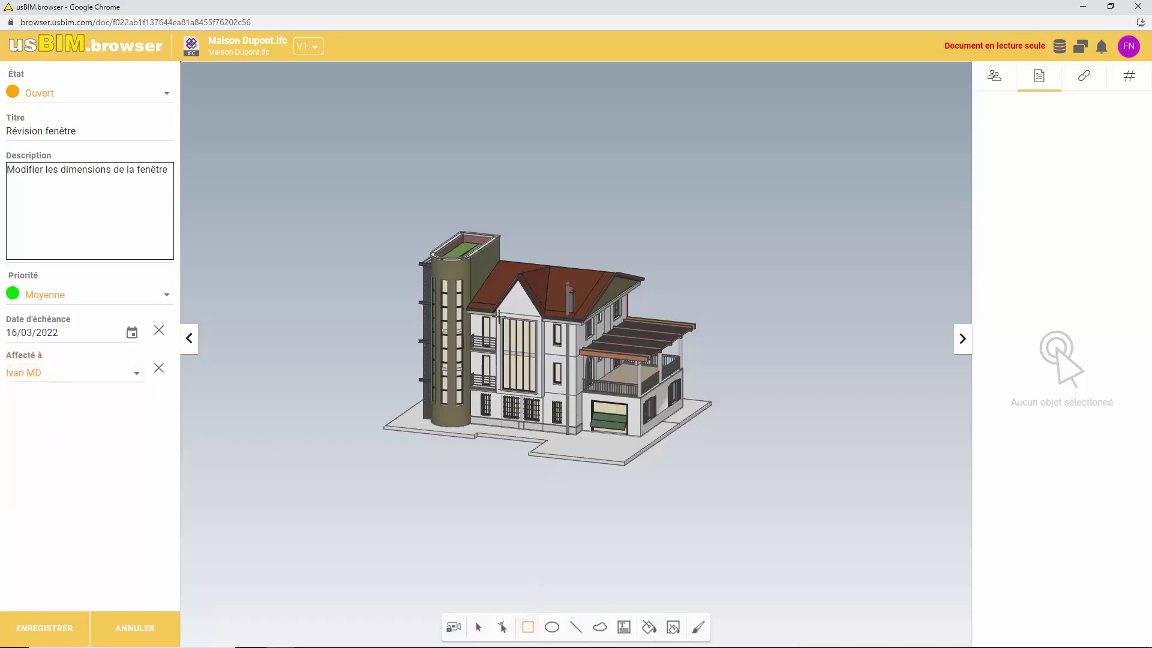
{"action": "left_click_drag", "start_coordinate": [498, 313], "coordinate": [544, 404]}
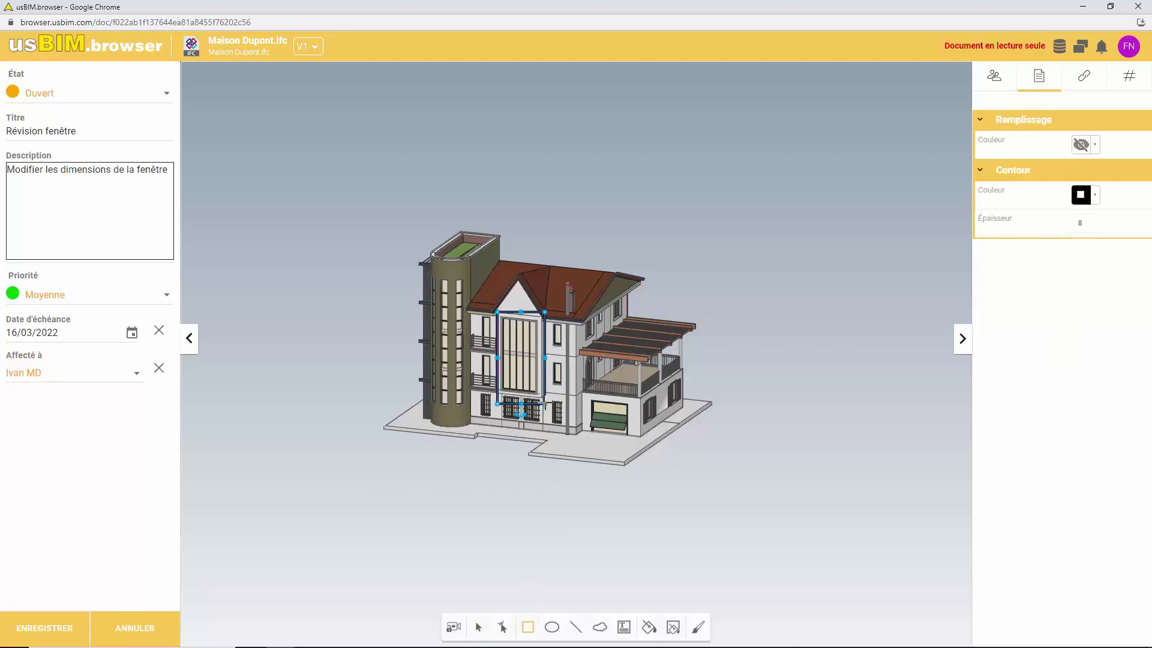
{"action": "left_click", "coordinate": [673, 627]}
{"action": "left_click", "coordinate": [687, 595]}
{"action": "left_click_drag", "start_coordinate": [739, 418], "coordinate": [756, 384]}
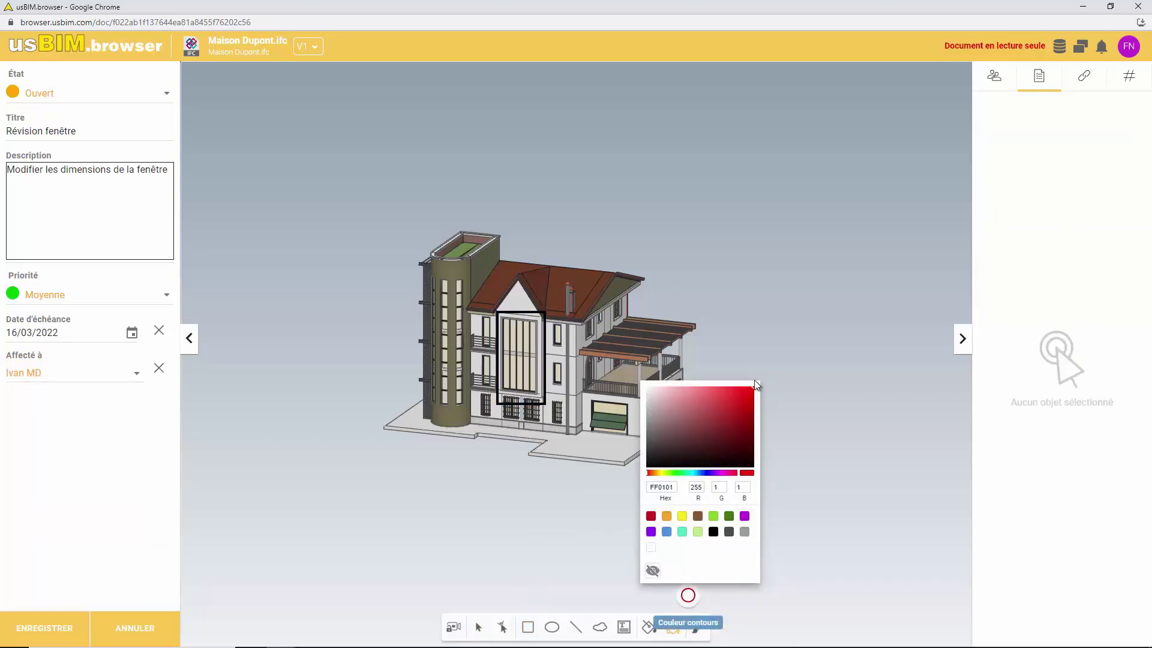
{"action": "left_click", "coordinate": [545, 347]}
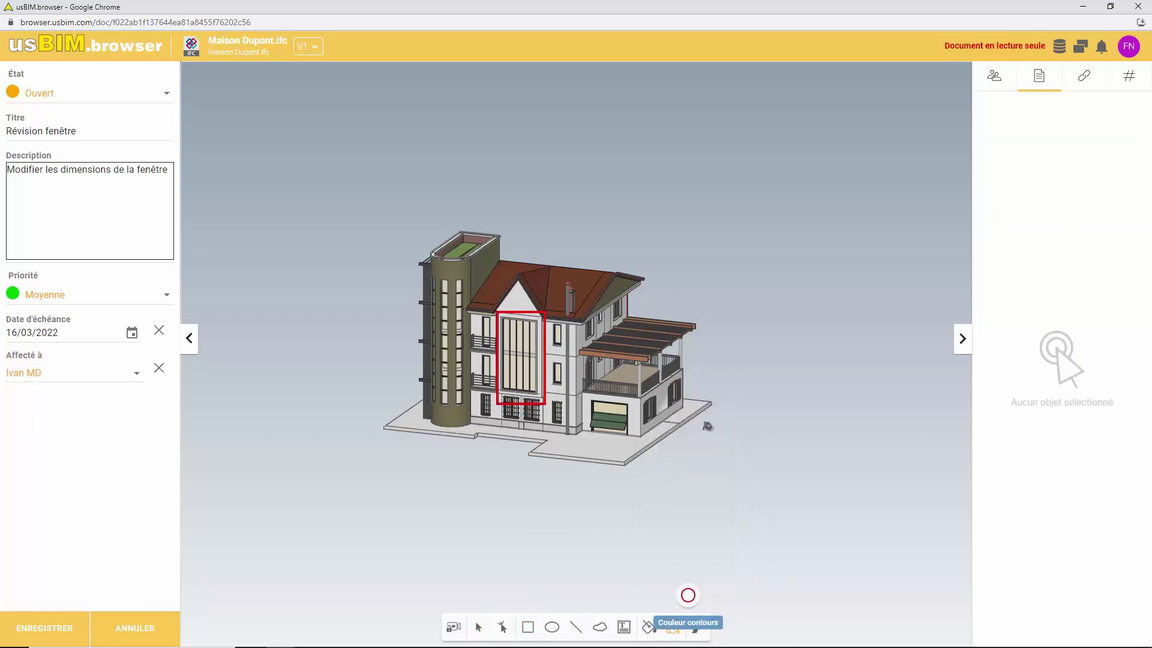
{"action": "left_click", "coordinate": [71, 630]}
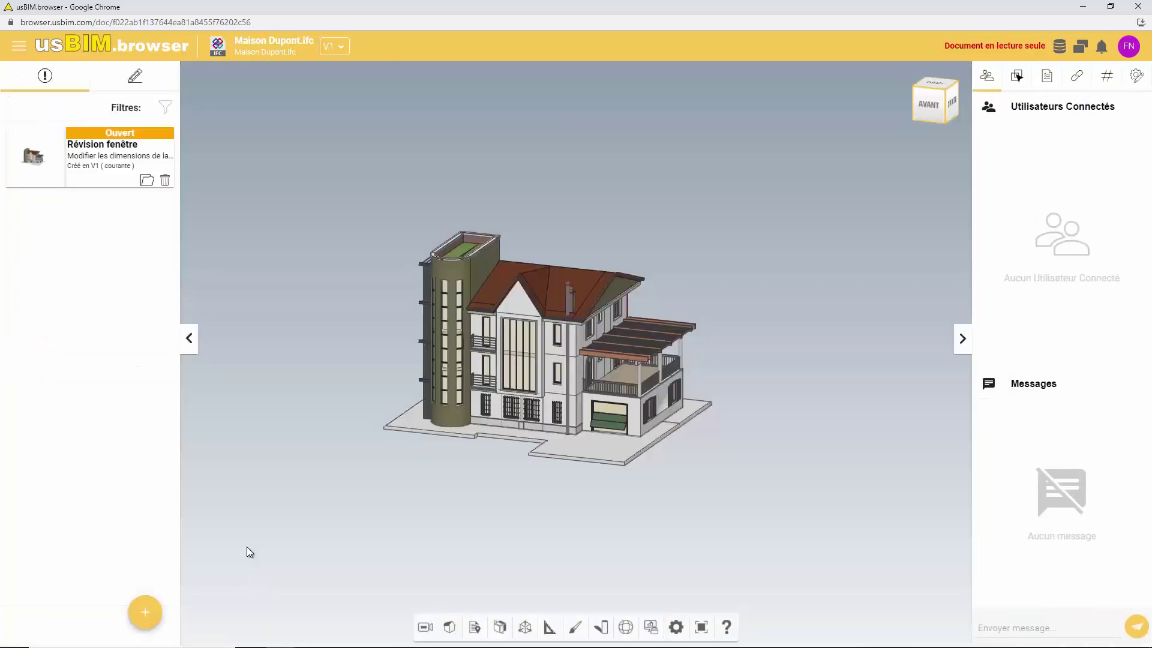
Start a new markup titled "Réviser Menuiseries" with the description "Réviser la géométrie de toutes les menuiseries"
{"action": "left_click", "coordinate": [135, 76]}
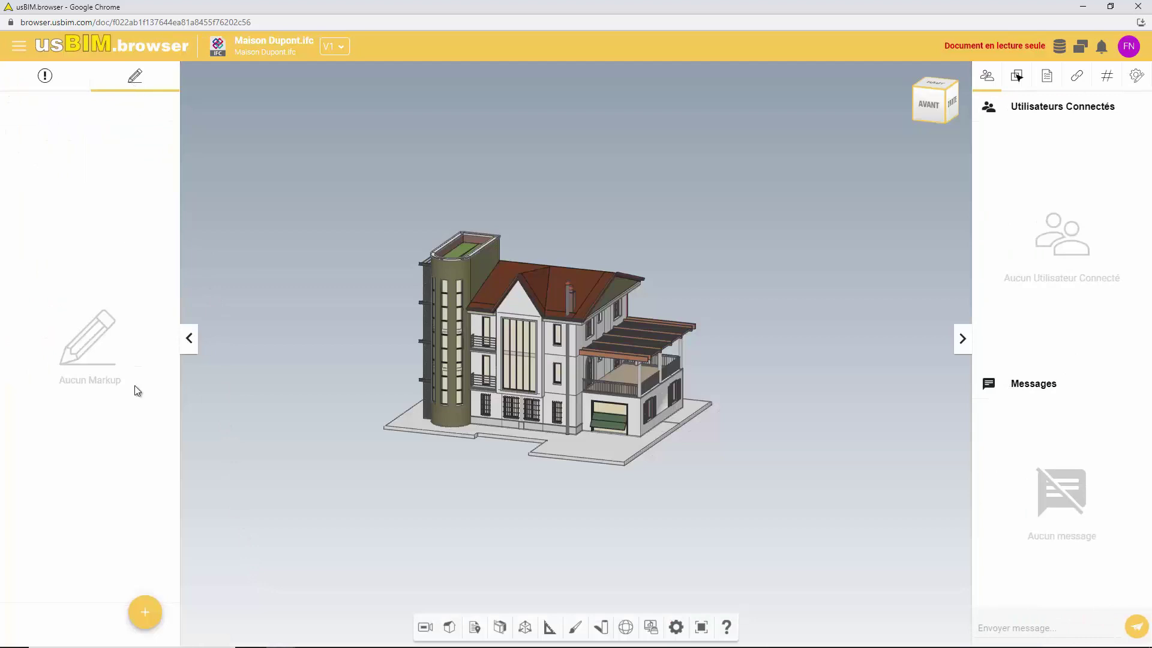
{"action": "left_click", "coordinate": [145, 612]}
{"action": "left_click", "coordinate": [104, 90]}
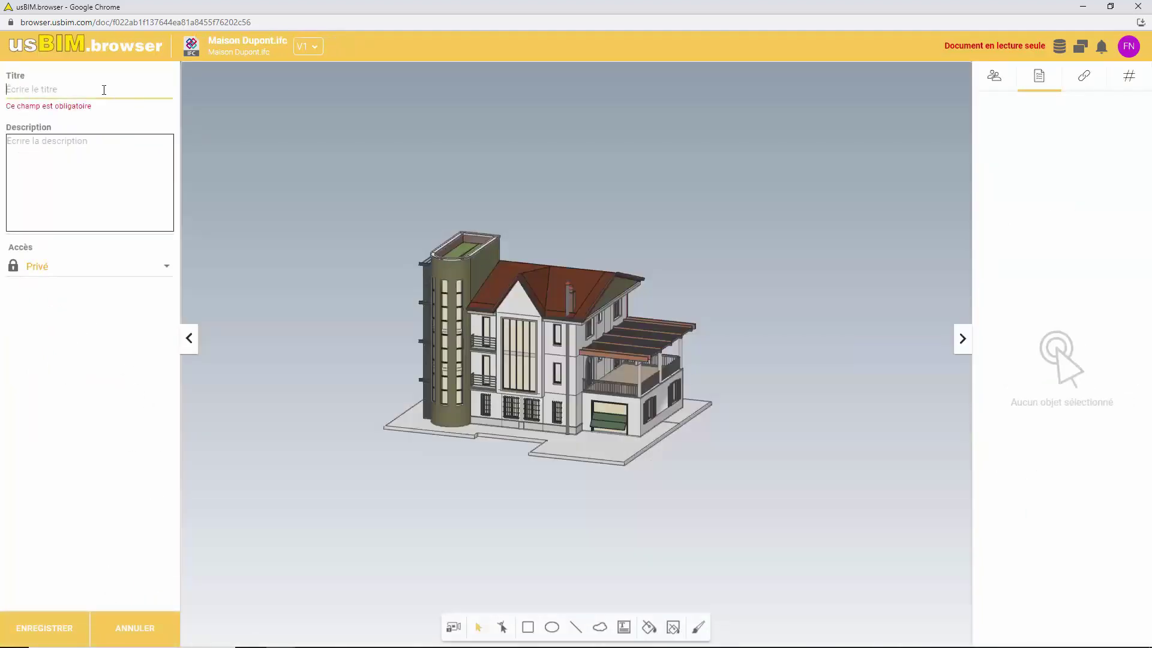
{"action": "type", "text": "Réviser Menuiseries"}
{"action": "left_click", "coordinate": [83, 152]}
{"action": "type", "text": "Révis"}
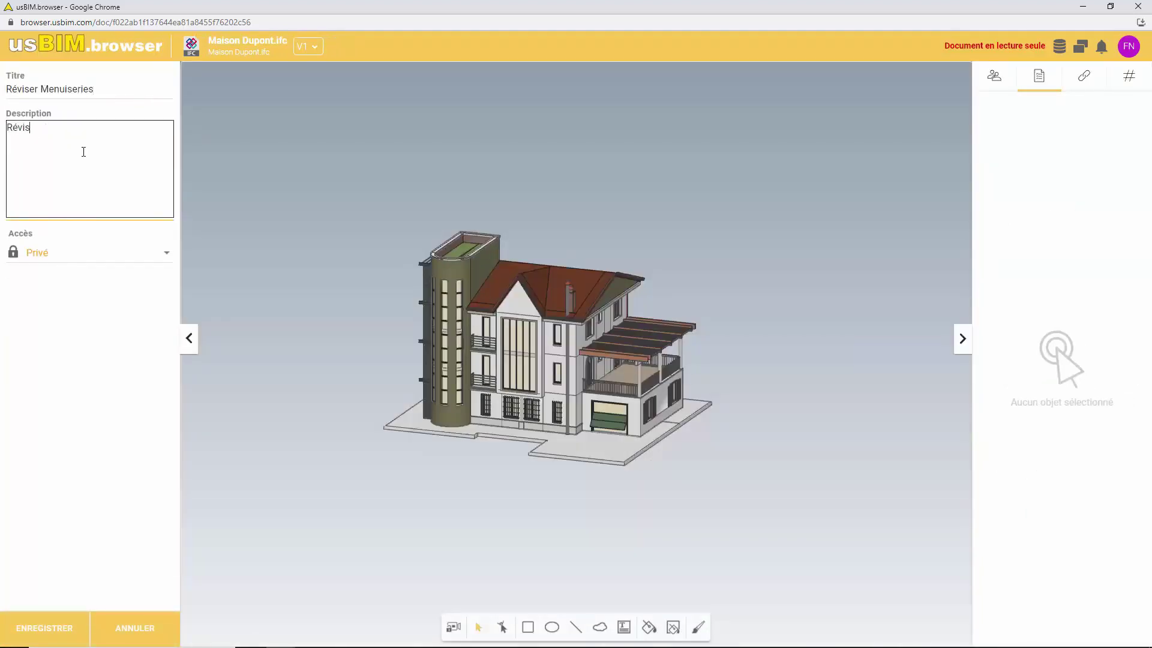
{"action": "type", "text": "er la géométrie de toutes les menuiseries"}
Set the markup's access to Public and save it
{"action": "left_click", "coordinate": [132, 257]}
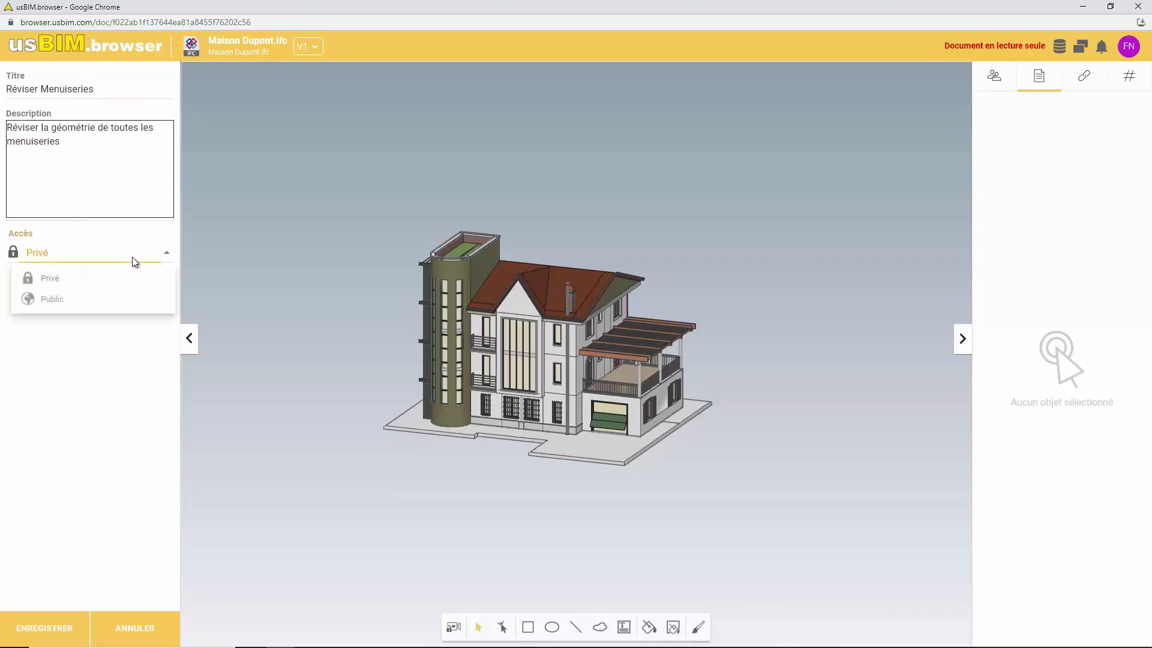
{"action": "left_click", "coordinate": [79, 300]}
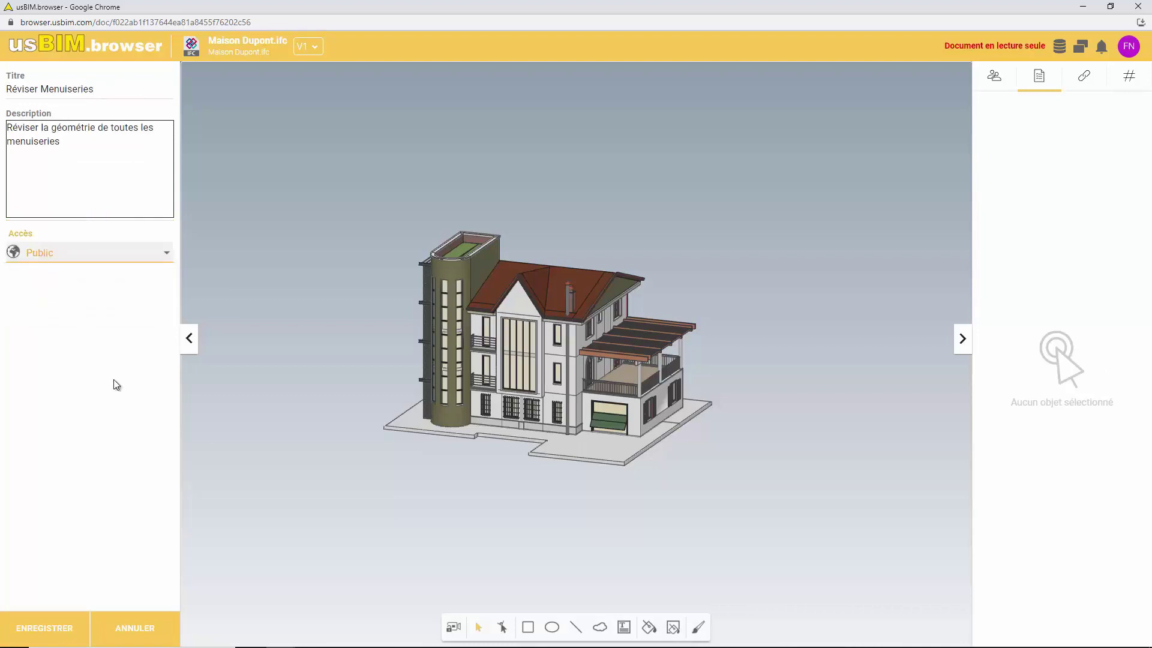
{"action": "left_click", "coordinate": [49, 631]}
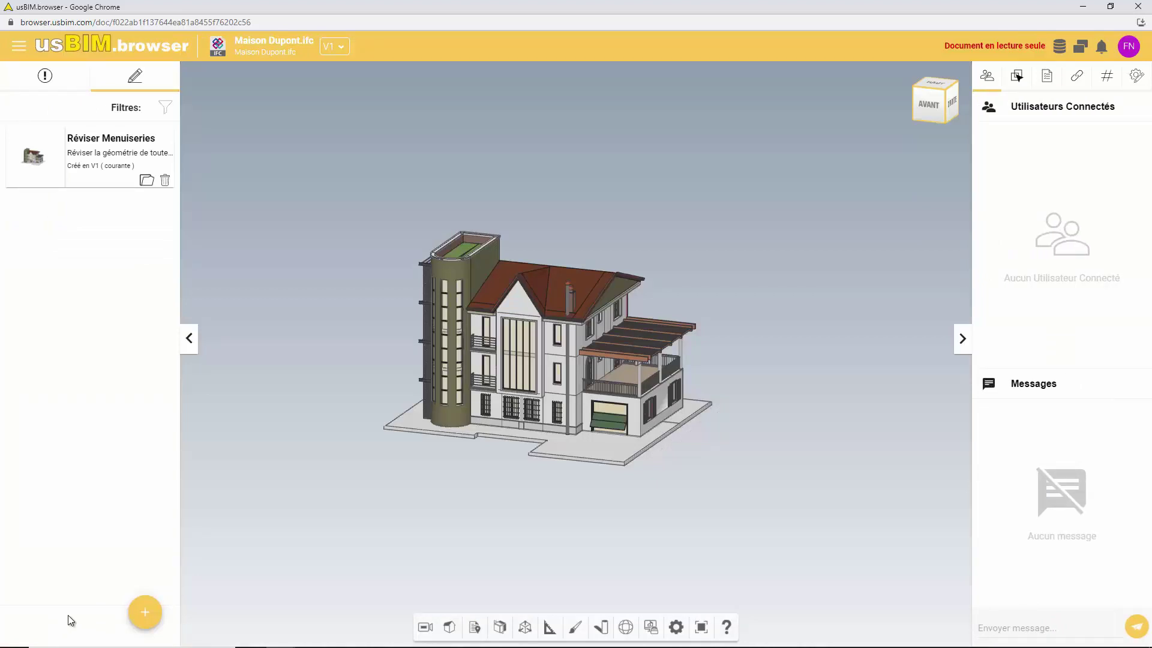
Export the document's issues in BCF format
{"action": "left_click", "coordinate": [1060, 48]}
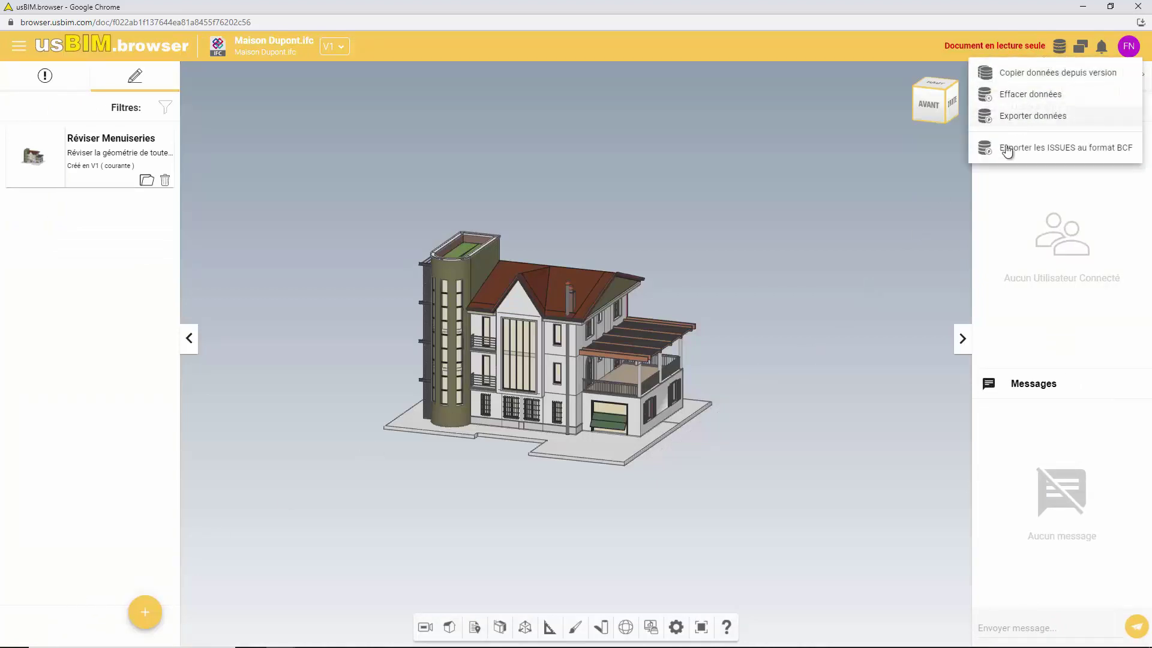
{"action": "left_click", "coordinate": [1061, 159]}
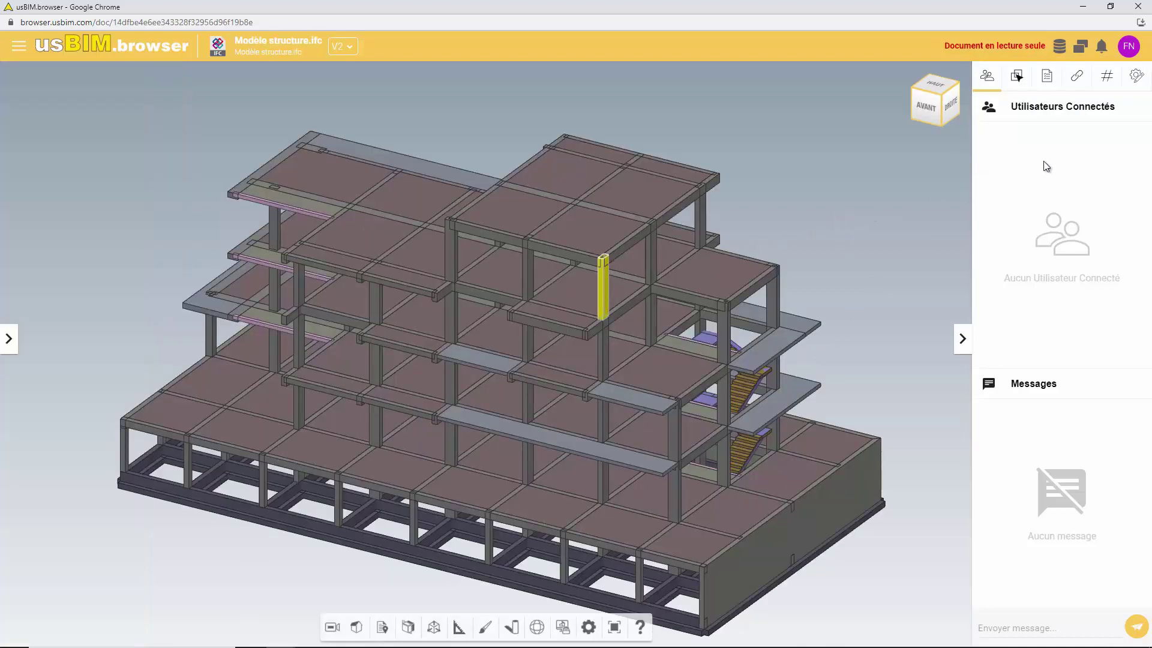
Open the "Armature Poteau 4" drawing linked to the highlighted column of the structural model
{"action": "left_click", "coordinate": [1078, 84]}
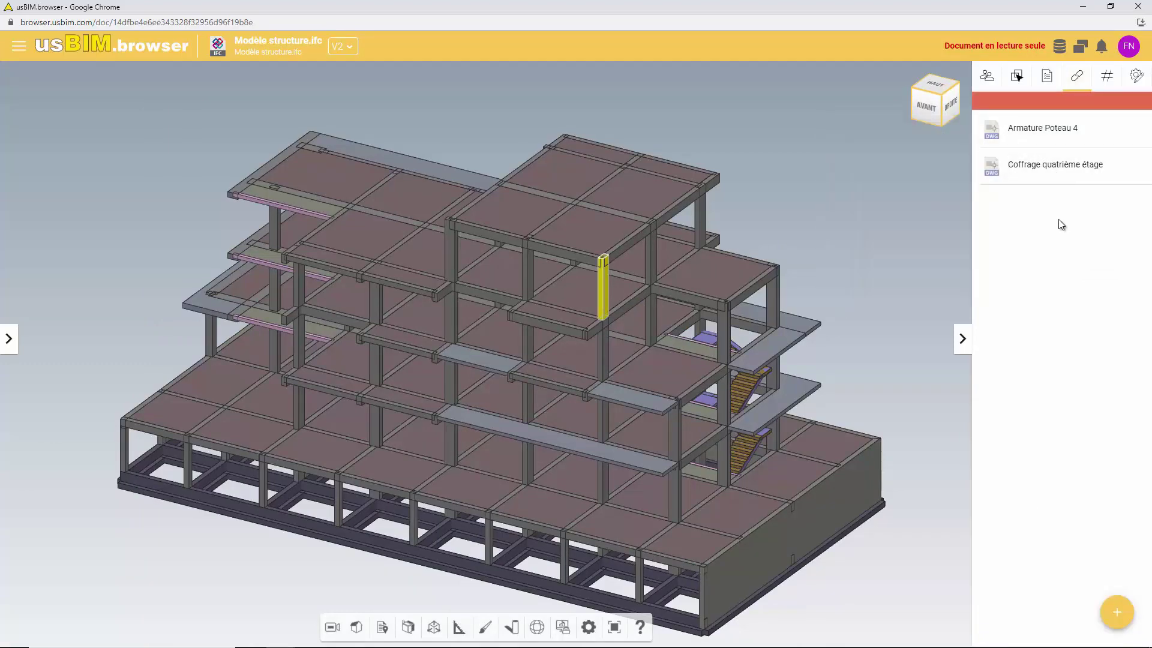
{"action": "left_click", "coordinate": [1069, 136]}
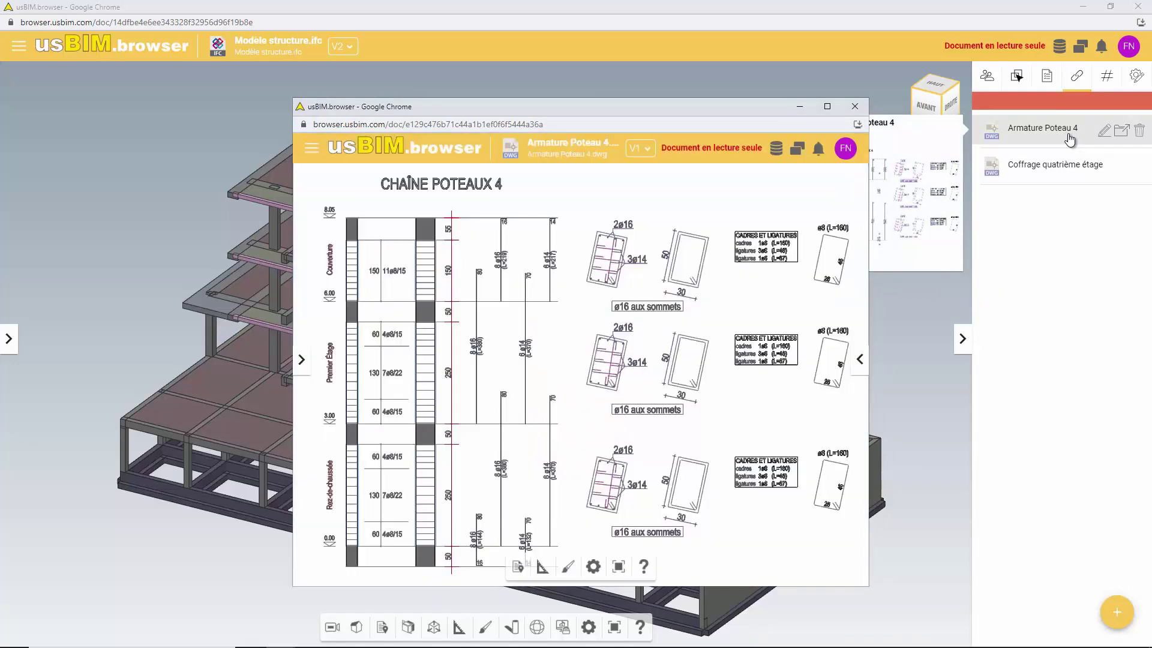
{"action": "scroll", "coordinate": [823, 268], "scroll_direction": "down", "scroll_amount": 3}
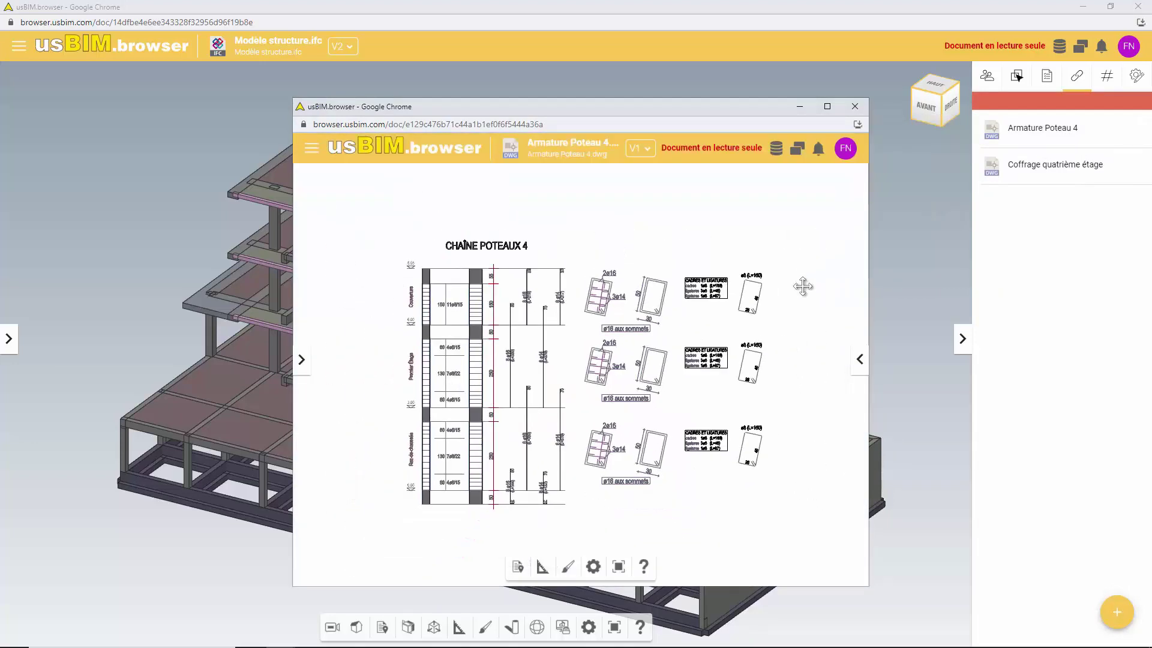
Link Coffrage QUATRIEME ETAGE.dwg from the cloud Structures folder to the Armature Poteau 4 drawing
{"action": "left_click", "coordinate": [858, 358]}
{"action": "left_click", "coordinate": [790, 183]}
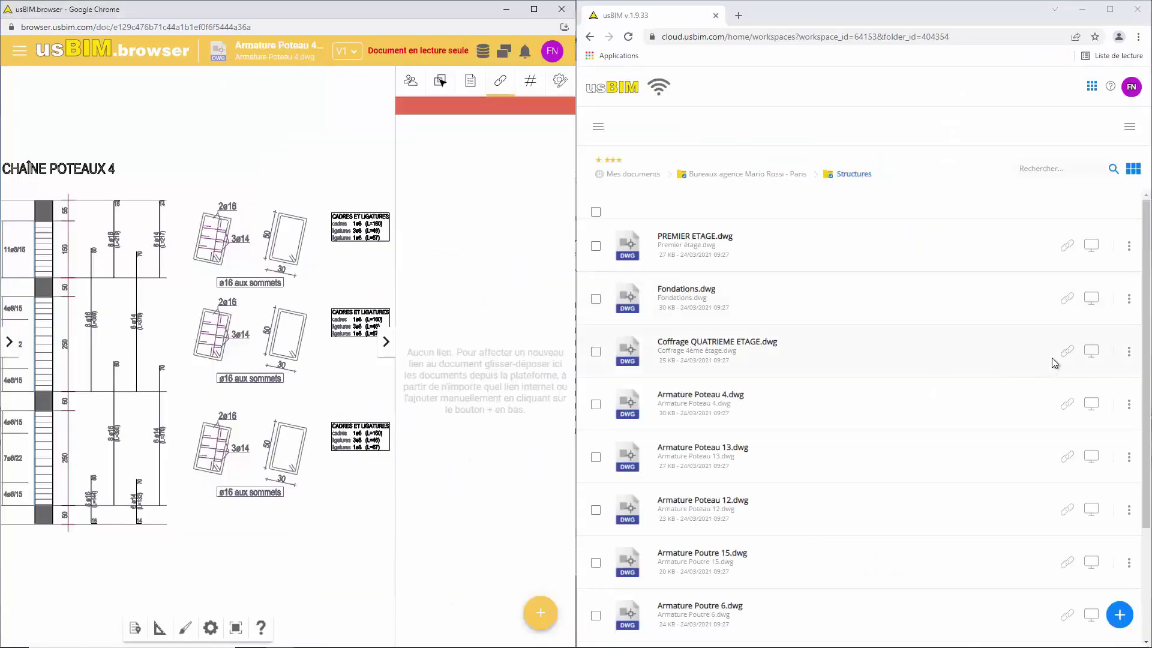
{"action": "left_click_drag", "start_coordinate": [1065, 351], "coordinate": [528, 339]}
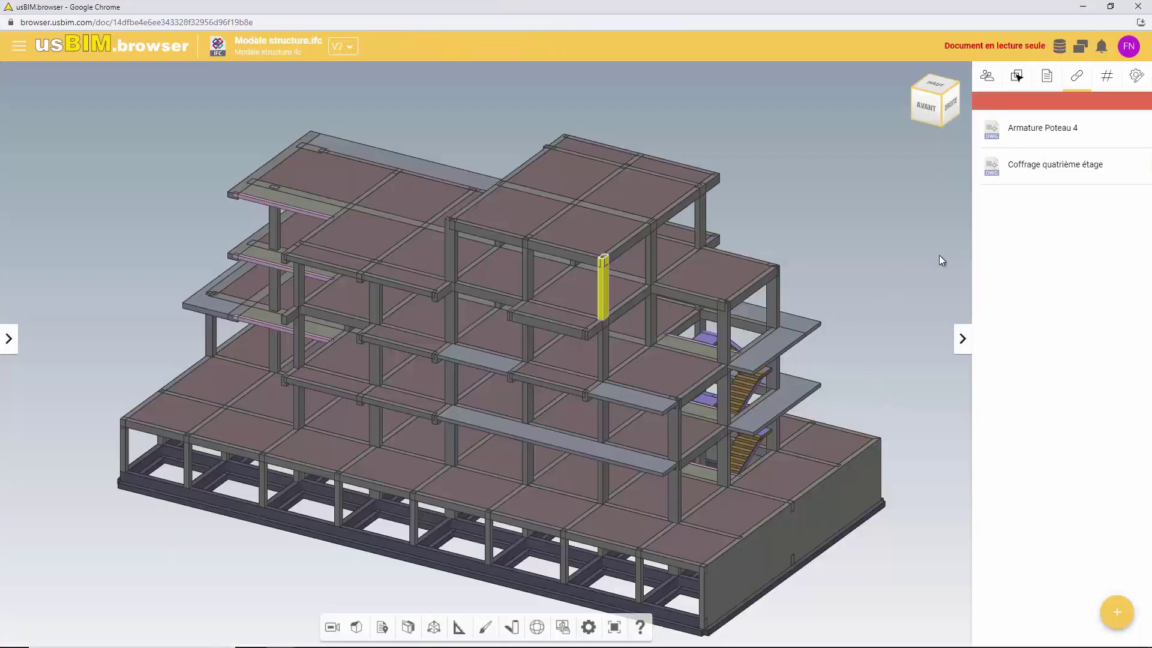
Link the PDF "Rapport de calcul" from the project's Rapports techniques cloud folder to the highlighted column
{"action": "left_click", "coordinate": [1115, 611]}
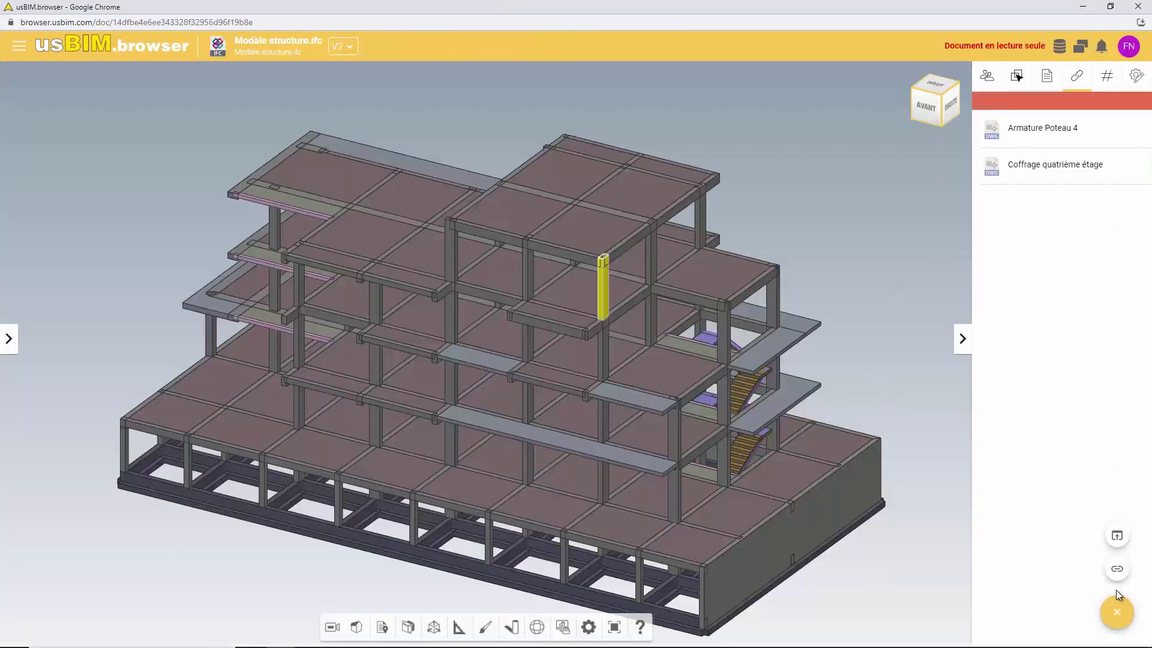
{"action": "left_click", "coordinate": [1116, 535]}
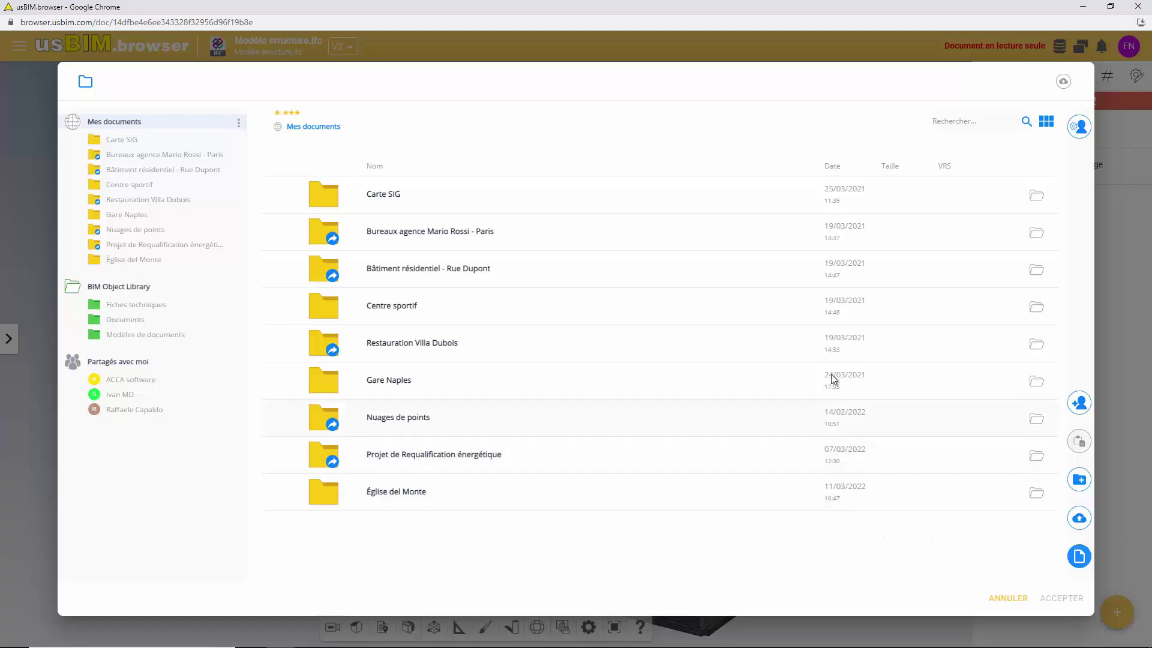
{"action": "left_click", "coordinate": [1031, 234]}
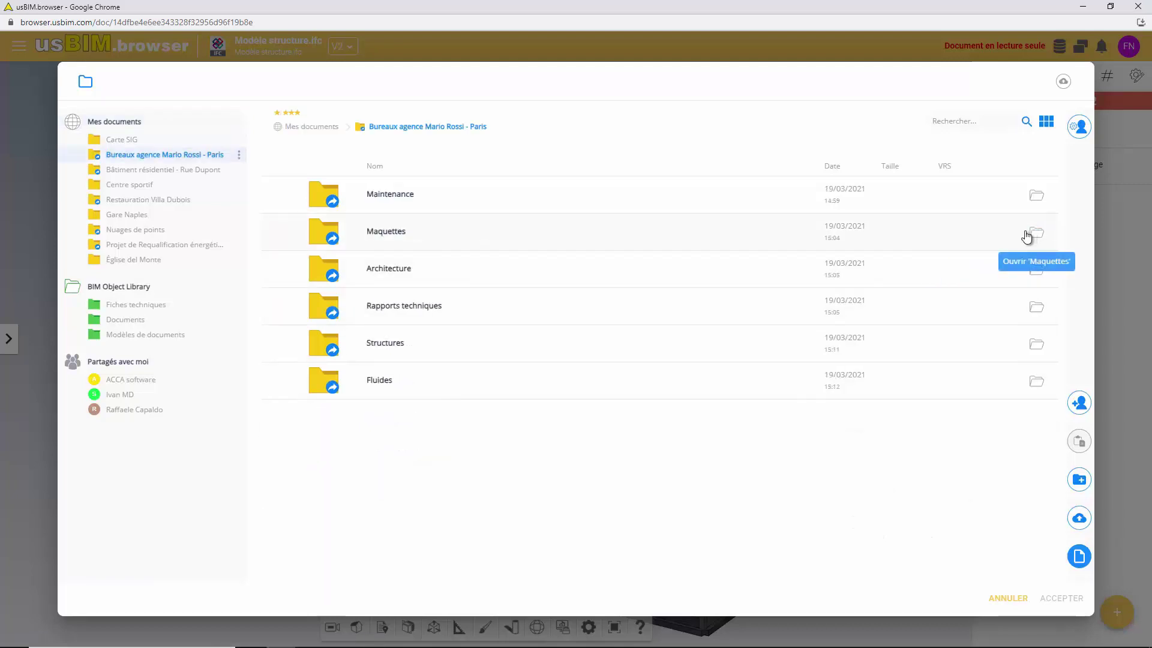
{"action": "left_click", "coordinate": [1034, 307]}
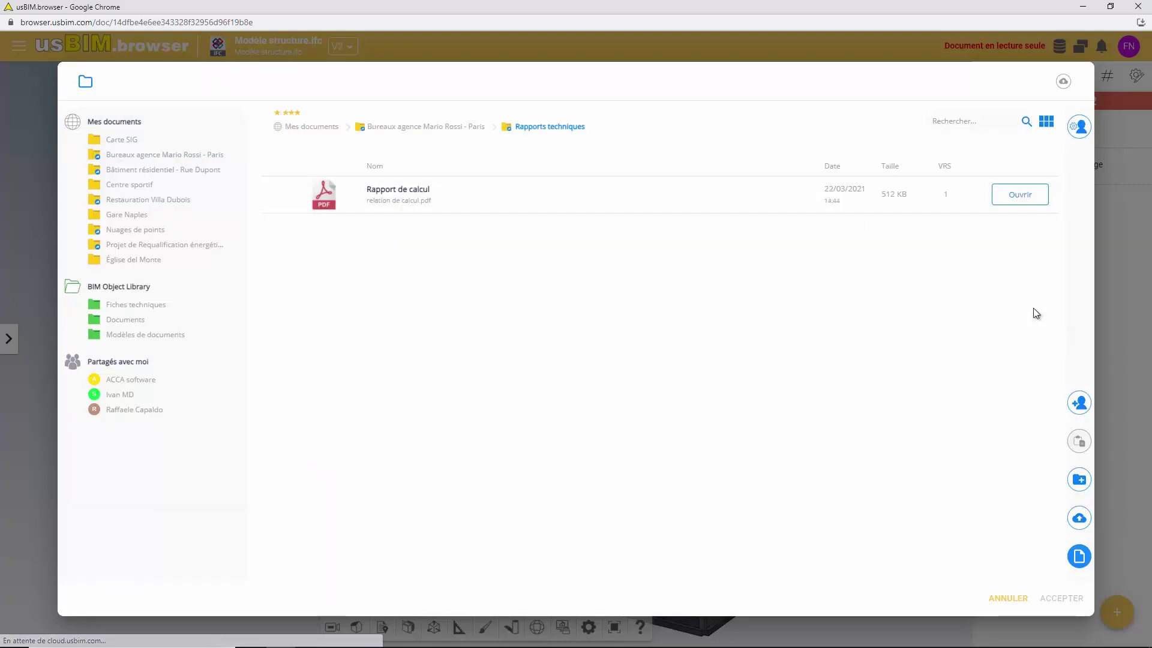
{"action": "left_click", "coordinate": [995, 201]}
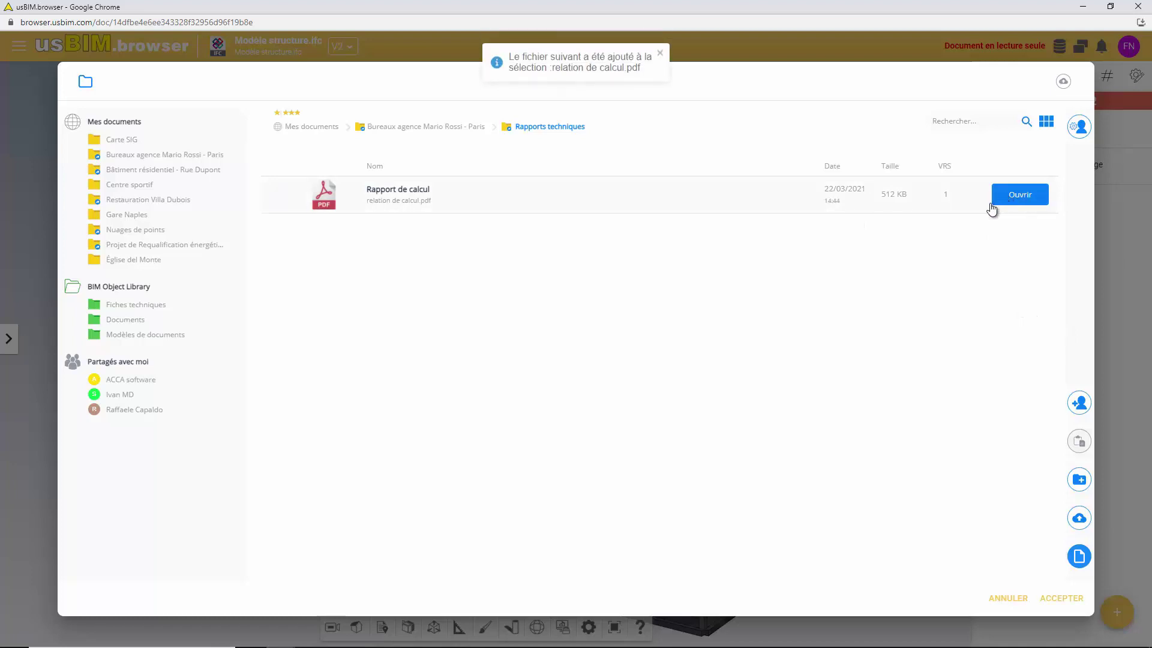
{"action": "left_click", "coordinate": [1057, 599]}
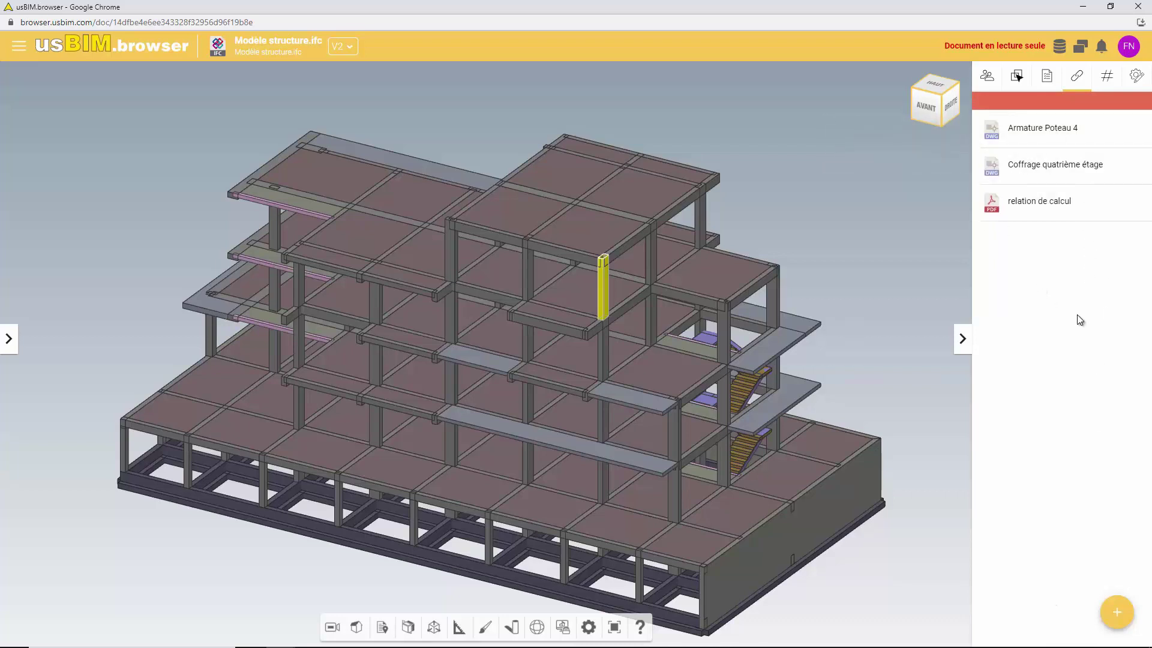
{"action": "left_click", "coordinate": [1117, 612]}
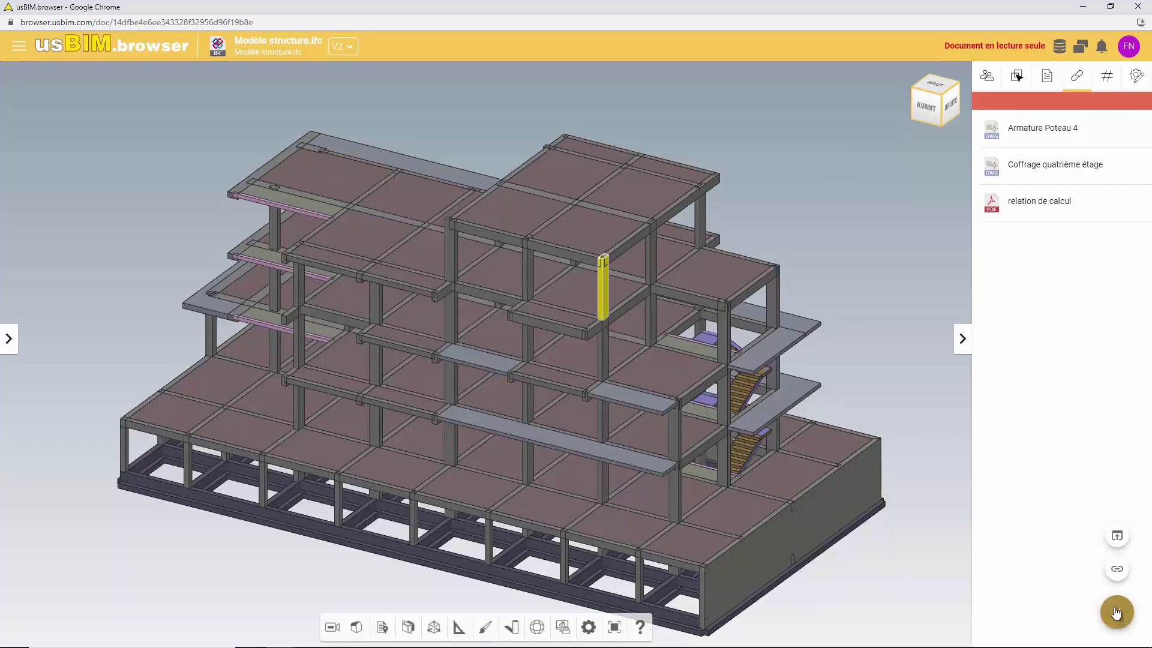
{"action": "left_click", "coordinate": [1115, 571]}
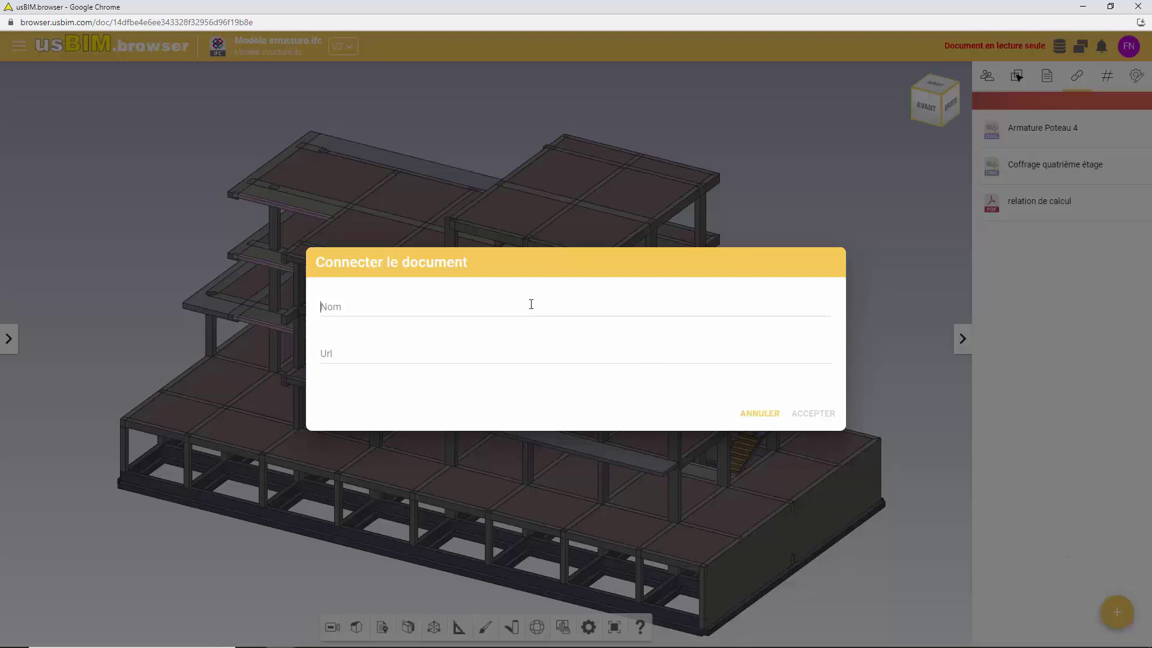
{"action": "type", "text": "Logiciel"}
{"action": "left_click", "coordinate": [437, 358]}
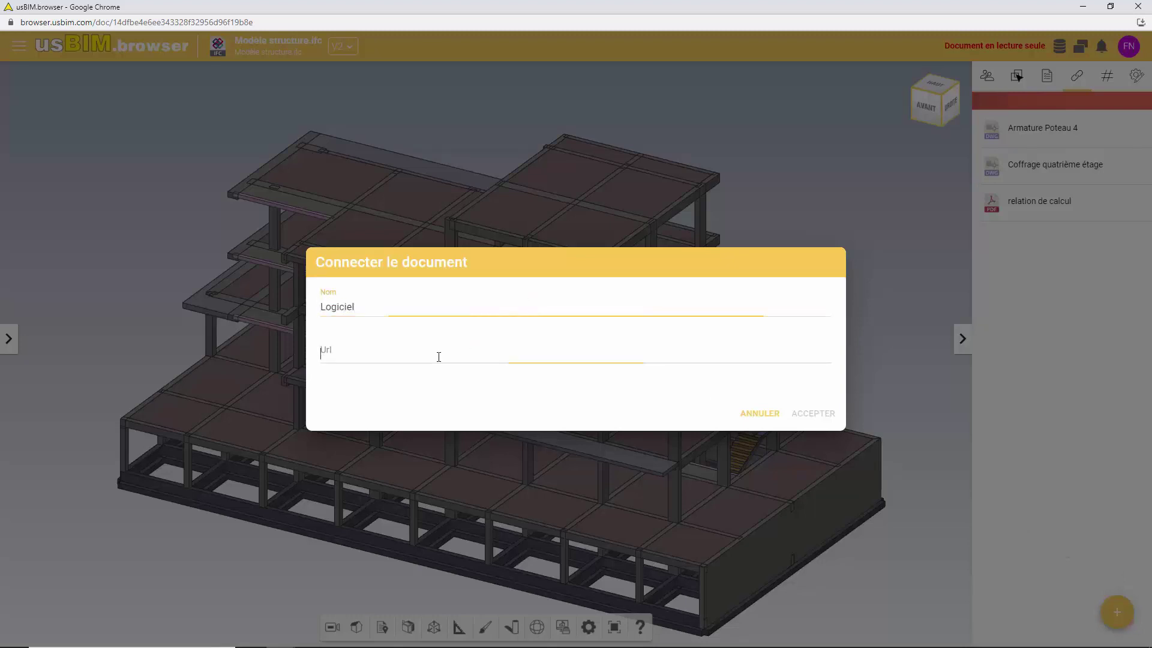
{"action": "type", "text": "https://www.accasoftware.com/fr/logiciel-calcul-structure-genie-civil"}
{"action": "left_click", "coordinate": [804, 417]}
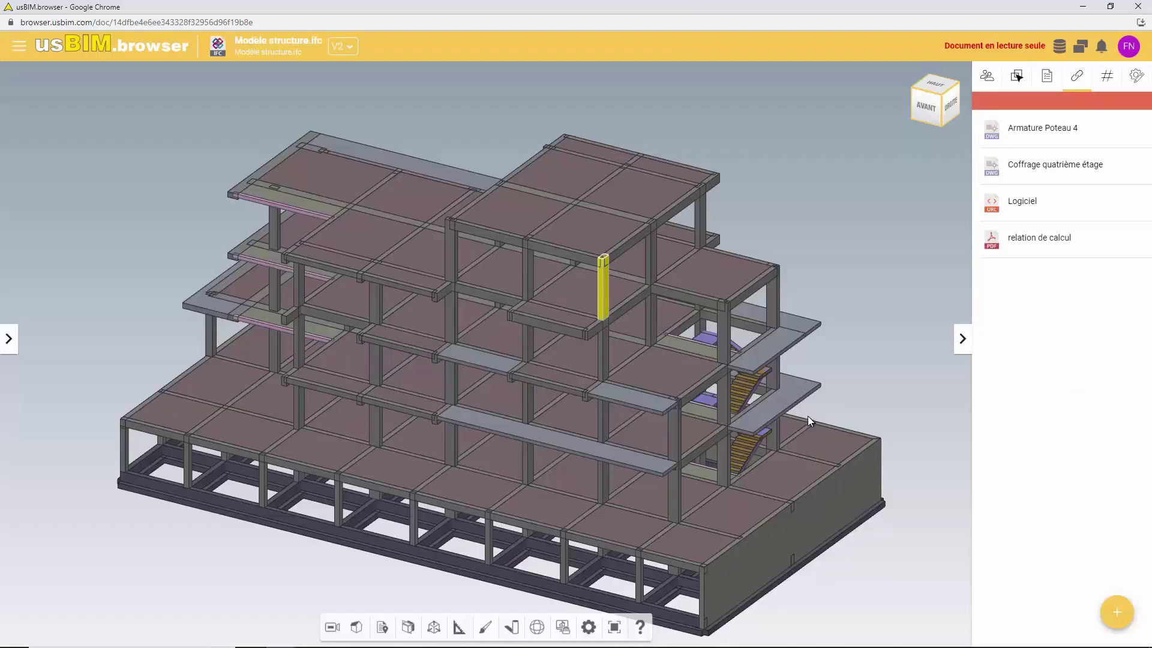
{"action": "left_click", "coordinate": [1032, 201]}
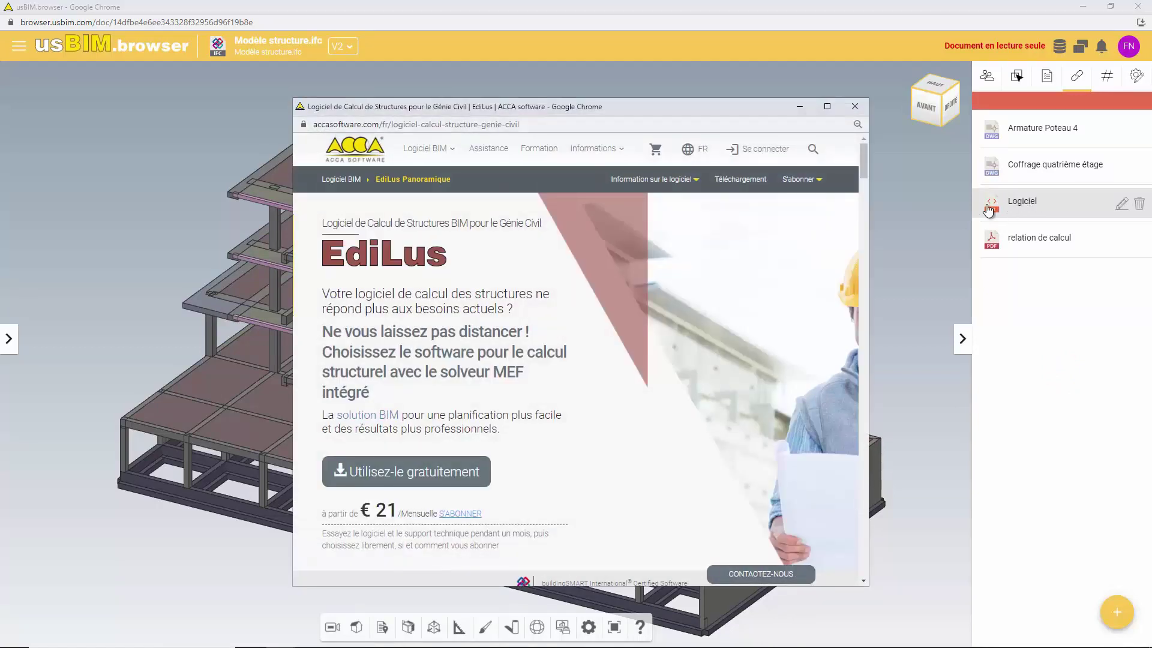
{"action": "left_click", "coordinate": [855, 108]}
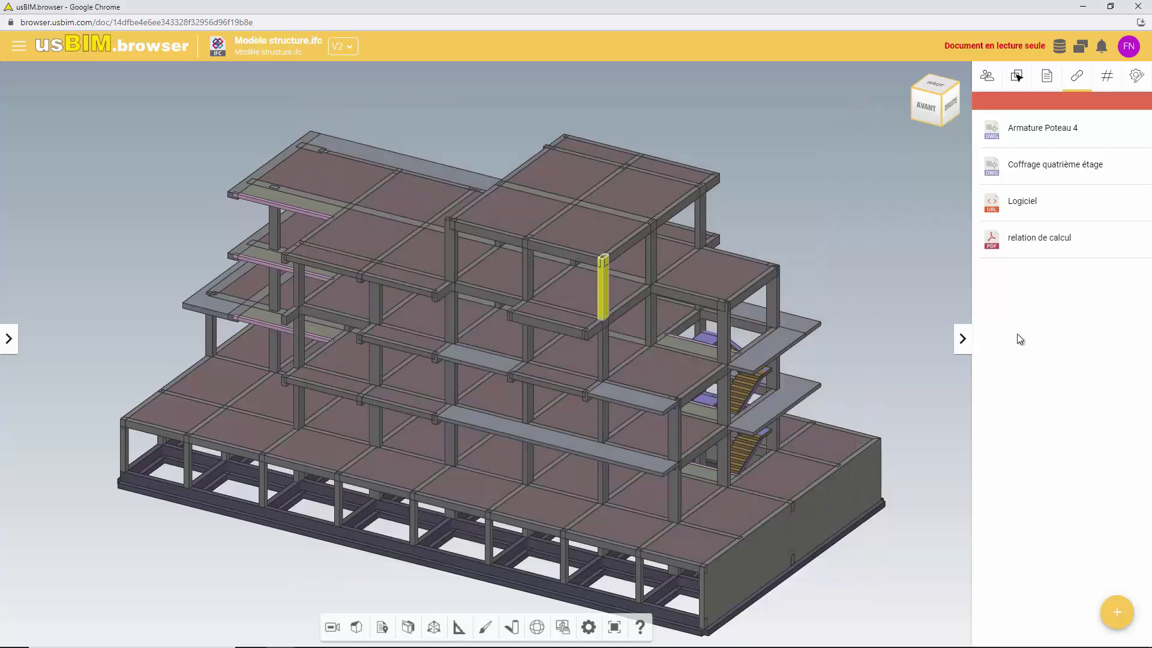
Open the linked "Coffrage quatrième étage" drawing and show the links of the "Armature de répartition" text in the bay below label 4
{"action": "left_click", "coordinate": [1052, 174]}
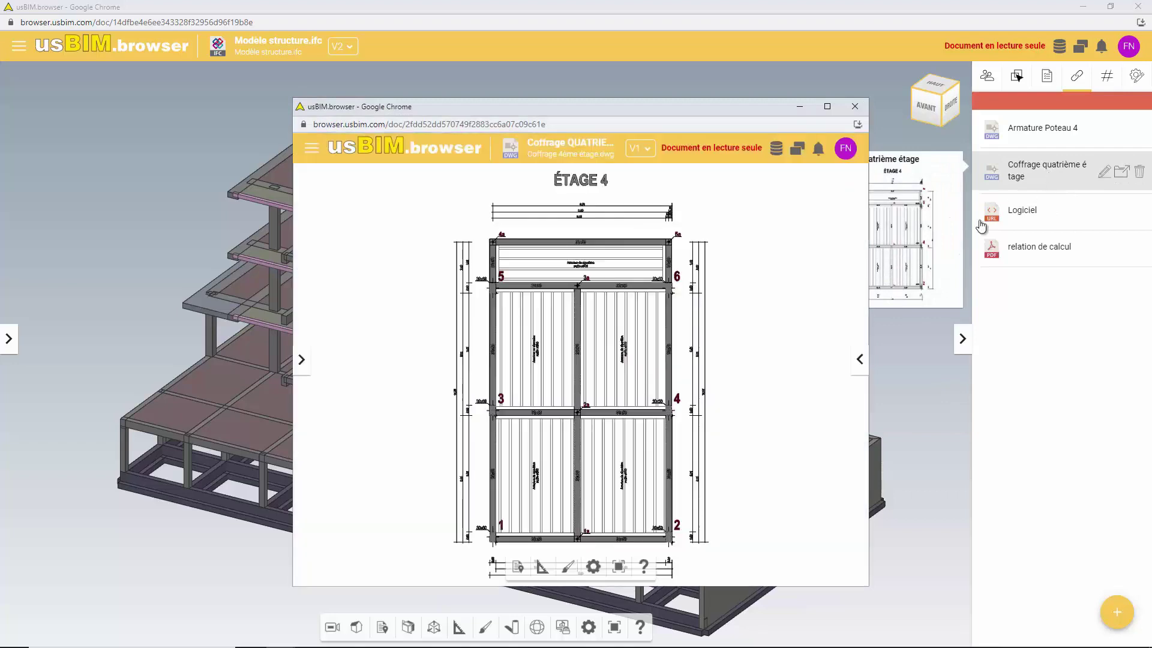
{"action": "scroll", "coordinate": [618, 494], "scroll_direction": "up", "scroll_amount": 5}
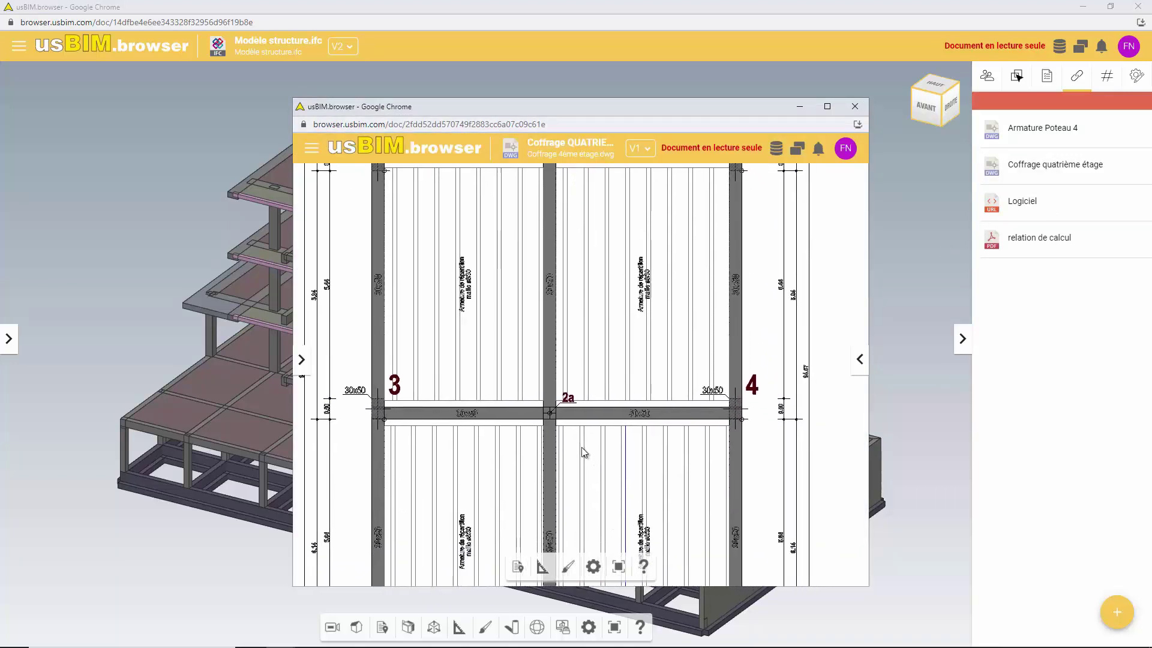
{"action": "scroll", "coordinate": [548, 436], "scroll_direction": "up", "scroll_amount": 3}
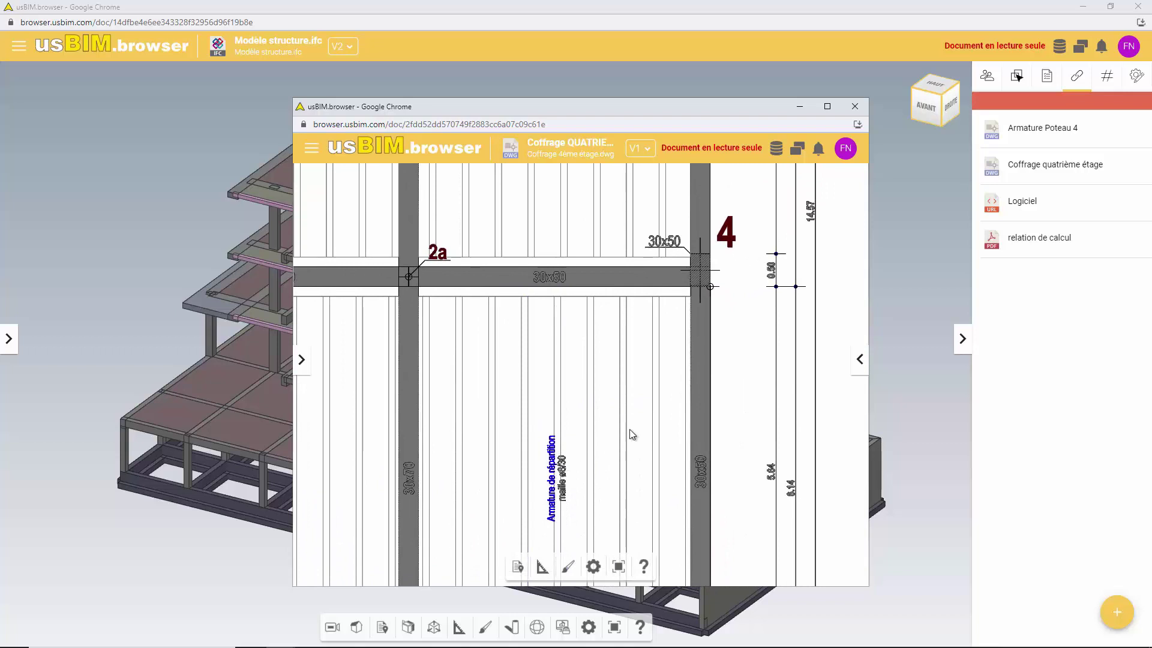
{"action": "left_click", "coordinate": [858, 359]}
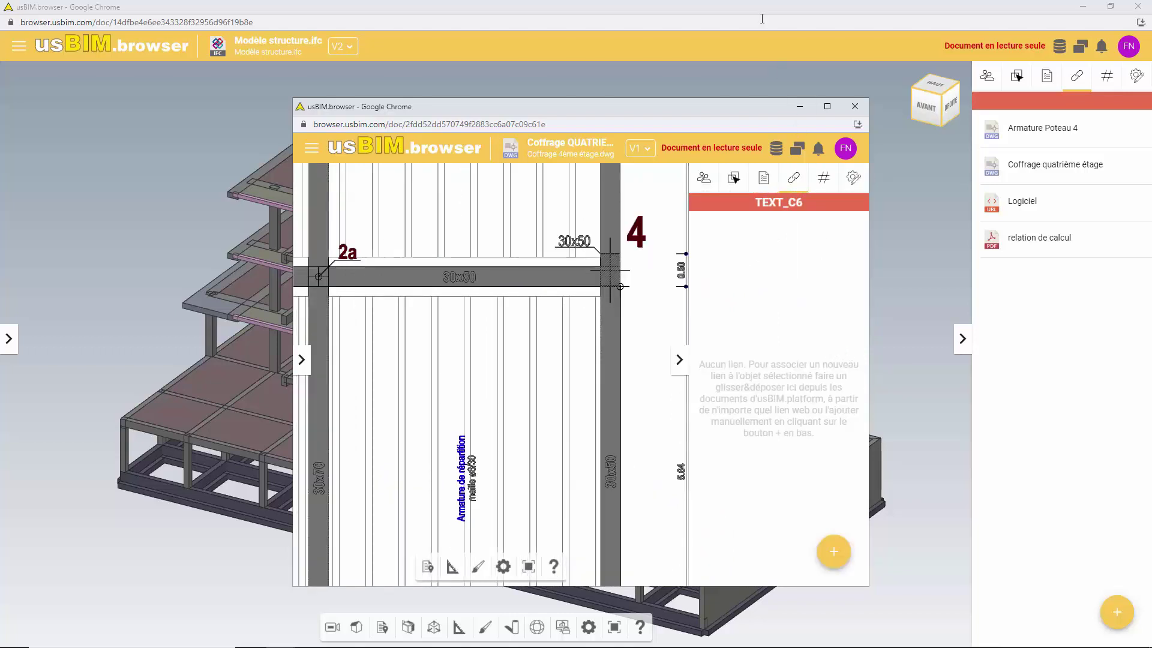
Link the front corner slab of the structural model's top floor to the selected text in the formwork drawing
{"action": "left_click", "coordinate": [764, 10]}
{"action": "left_click", "coordinate": [602, 236]}
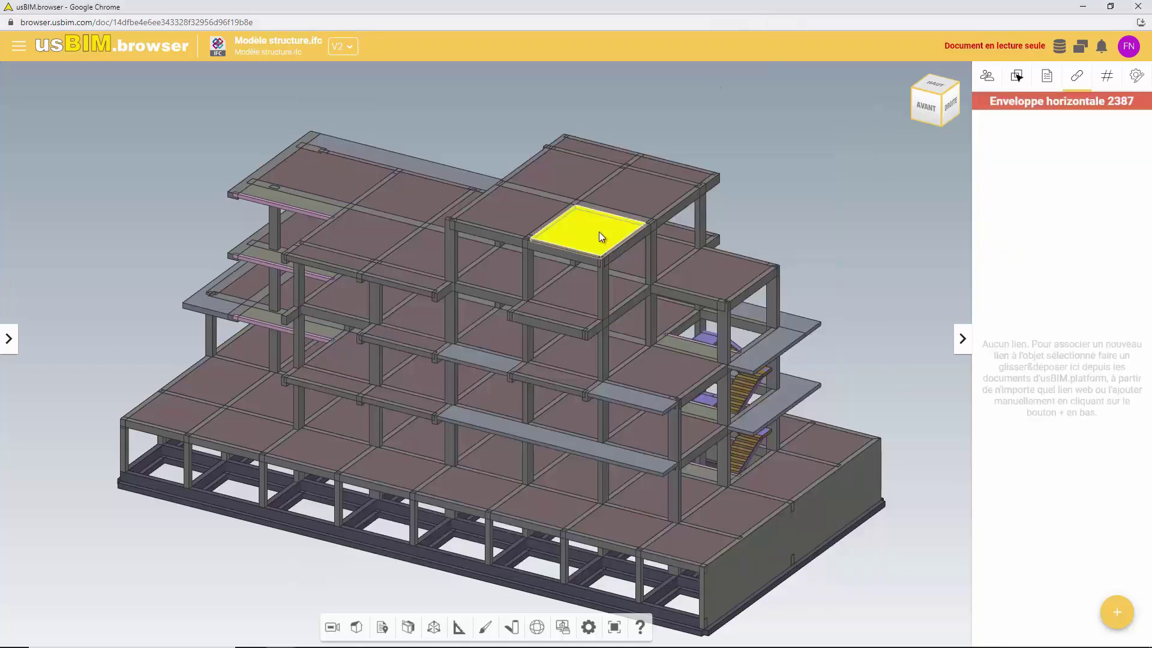
{"action": "left_click", "coordinate": [1015, 89]}
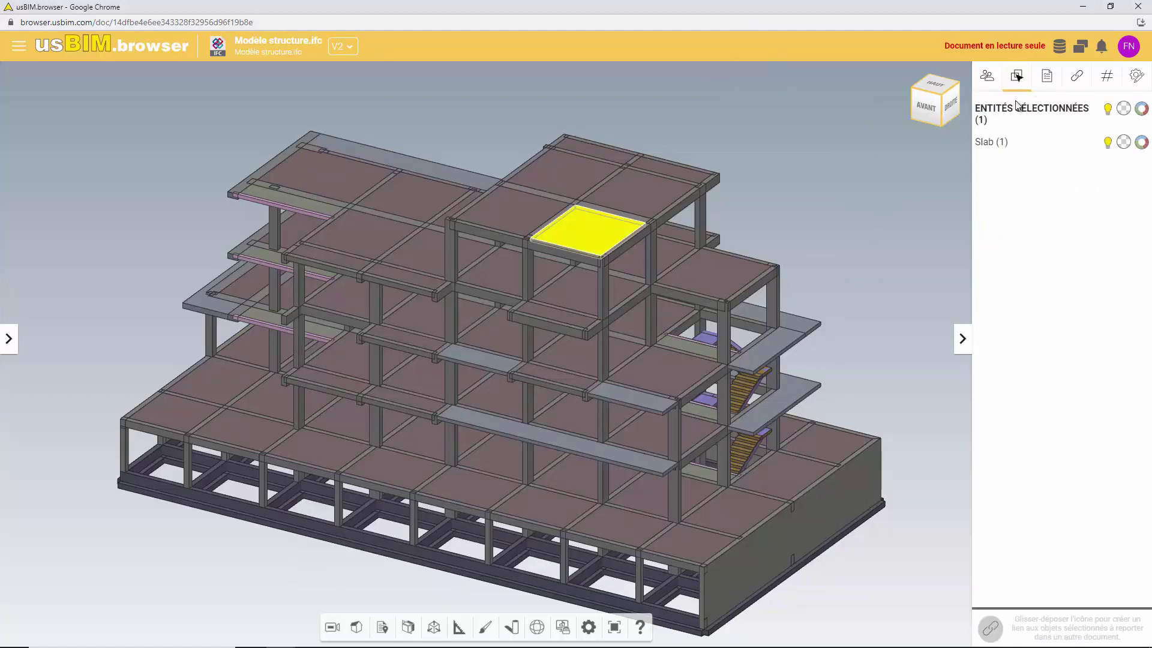
{"action": "left_click_drag", "start_coordinate": [987, 632], "coordinate": [726, 406]}
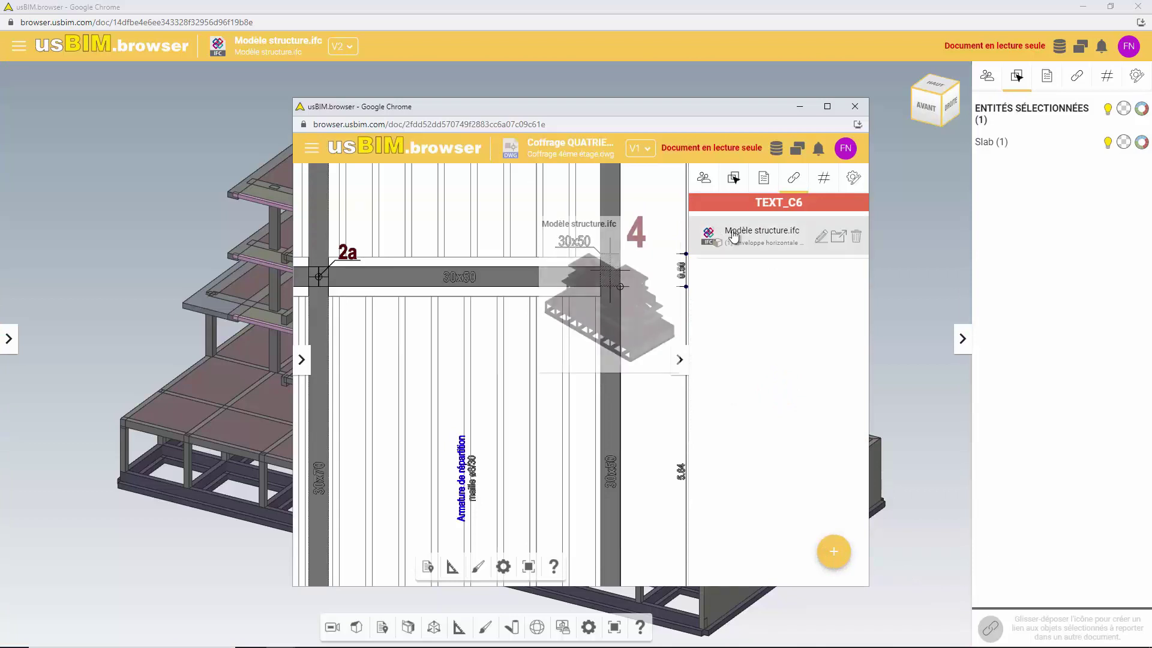
Follow the Modèle structure.ifc link from the drawing text to view the linked slab in the 3D model
{"action": "left_click", "coordinate": [734, 235]}
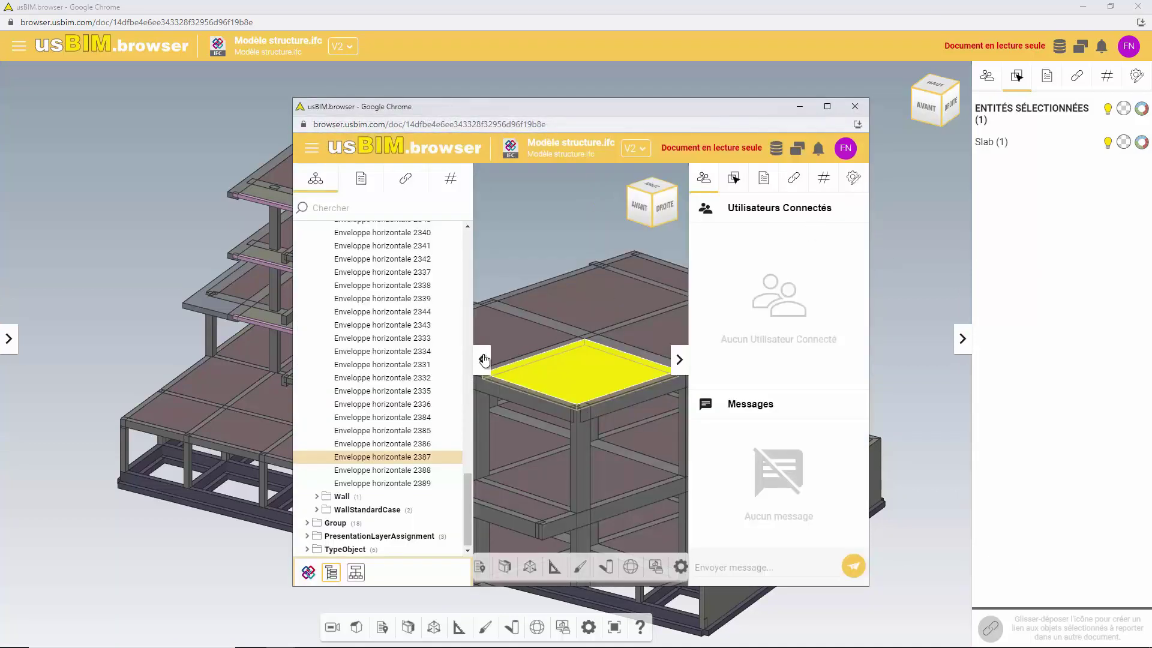
{"action": "left_click", "coordinate": [484, 360]}
{"action": "scroll", "coordinate": [498, 359], "scroll_direction": "down", "scroll_amount": 5}
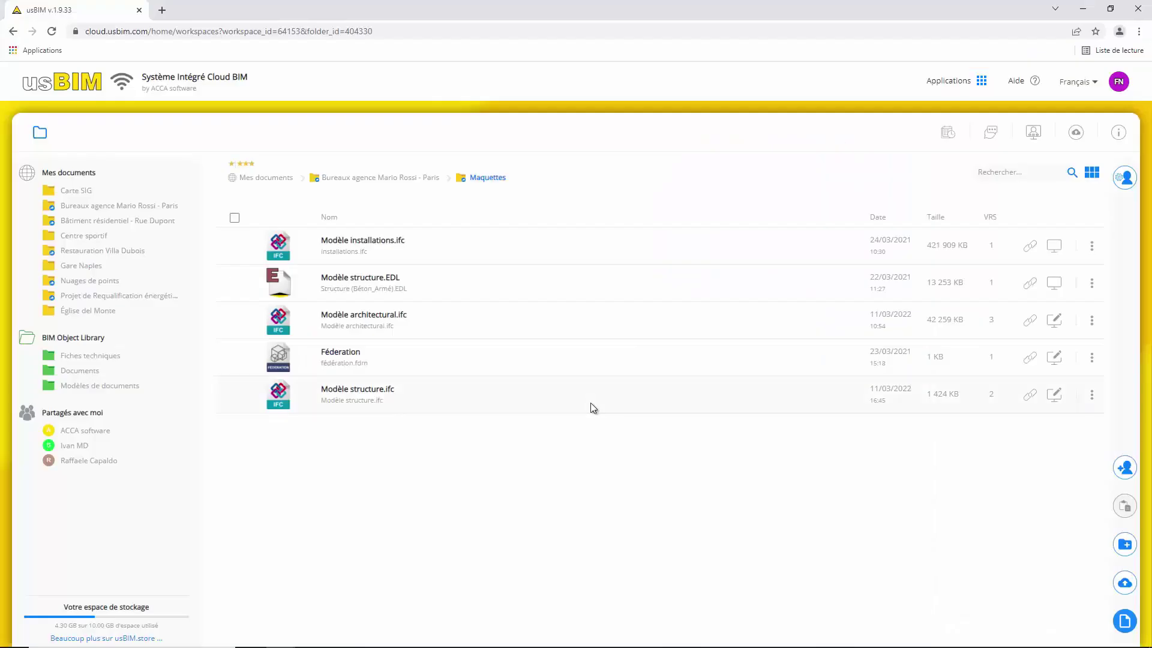
Open Modèle architectural.ifc from the cloud Maquettes folder for viewing in a full-size window
{"action": "left_click", "coordinate": [1054, 324]}
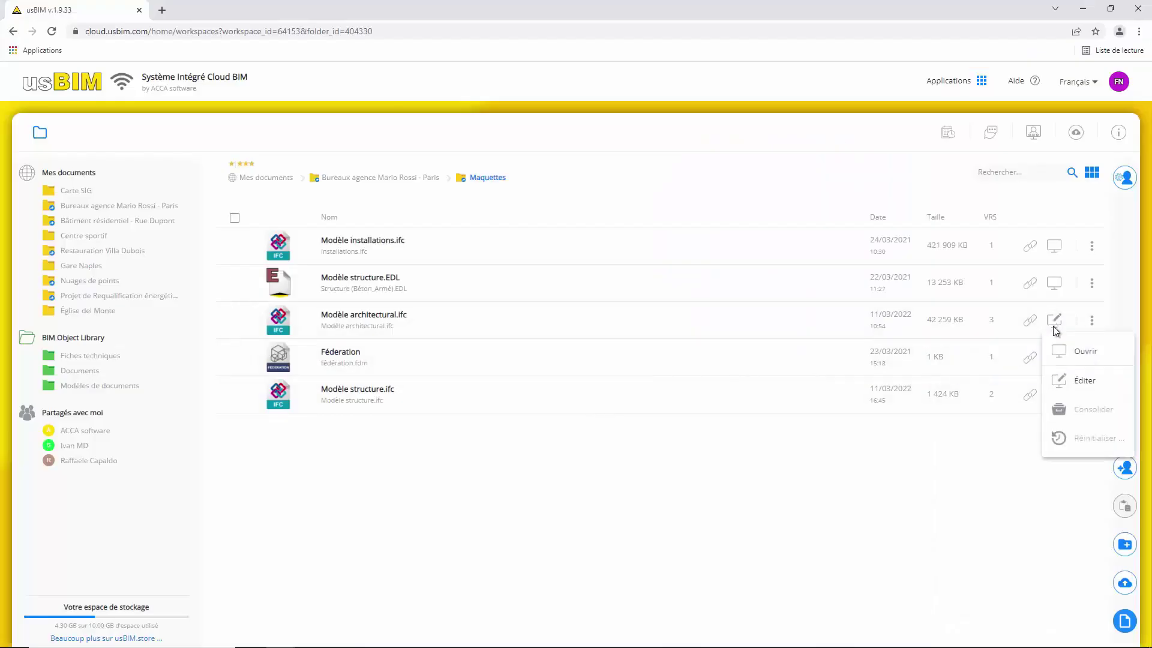
{"action": "left_click", "coordinate": [1060, 348]}
{"action": "left_click", "coordinate": [1106, 9]}
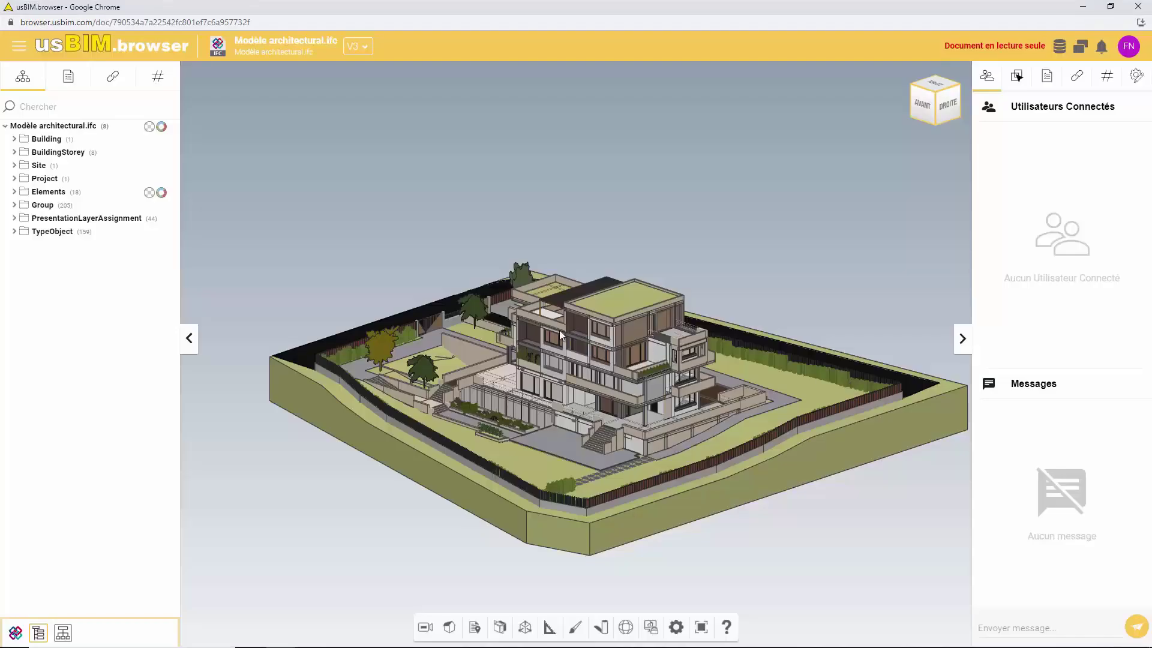
Select all Window elements of the architectural model and add the tag #Menuiserie.Type equal to "Fenêtre"
{"action": "left_click", "coordinate": [15, 191]}
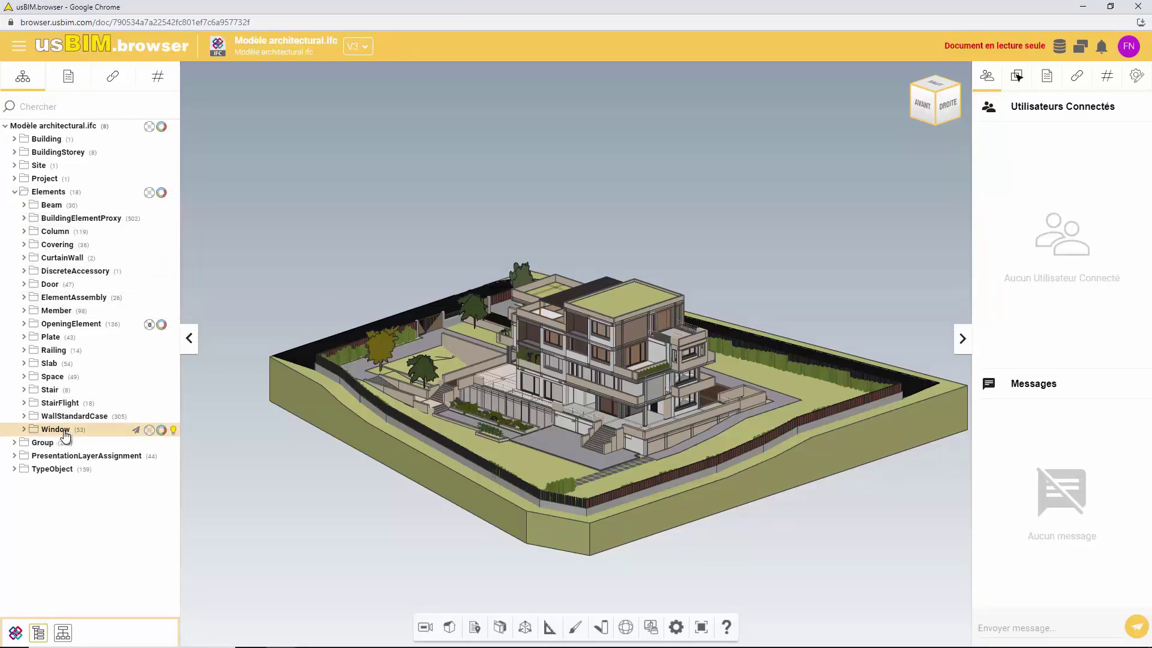
{"action": "left_click", "coordinate": [139, 431]}
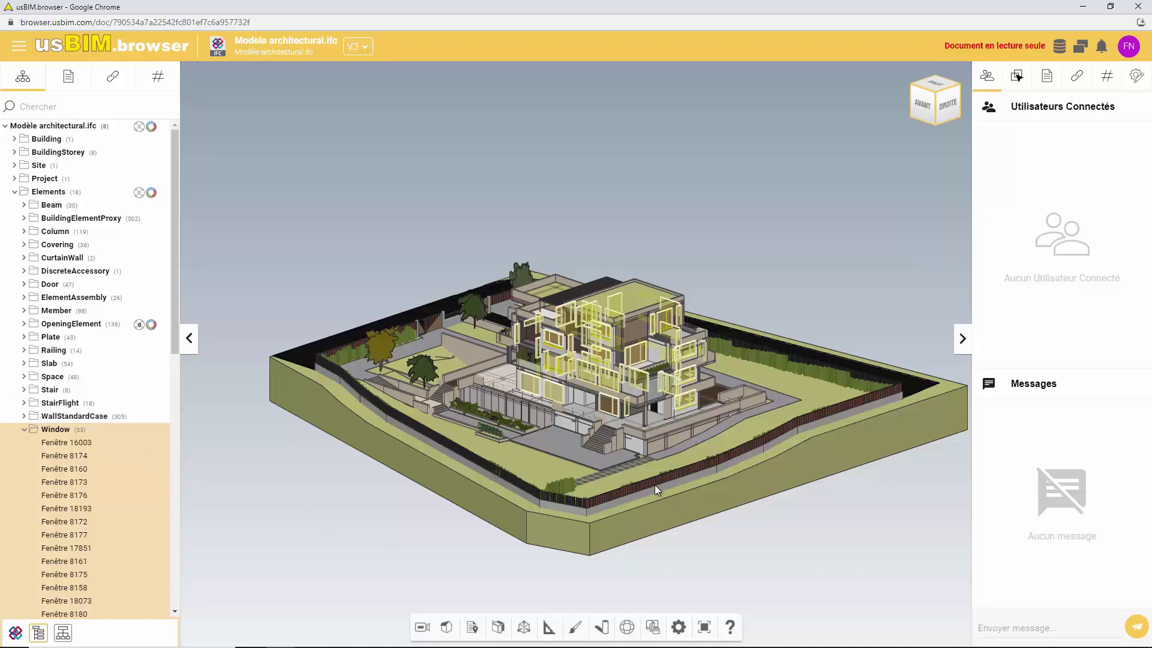
{"action": "left_click", "coordinate": [1106, 78]}
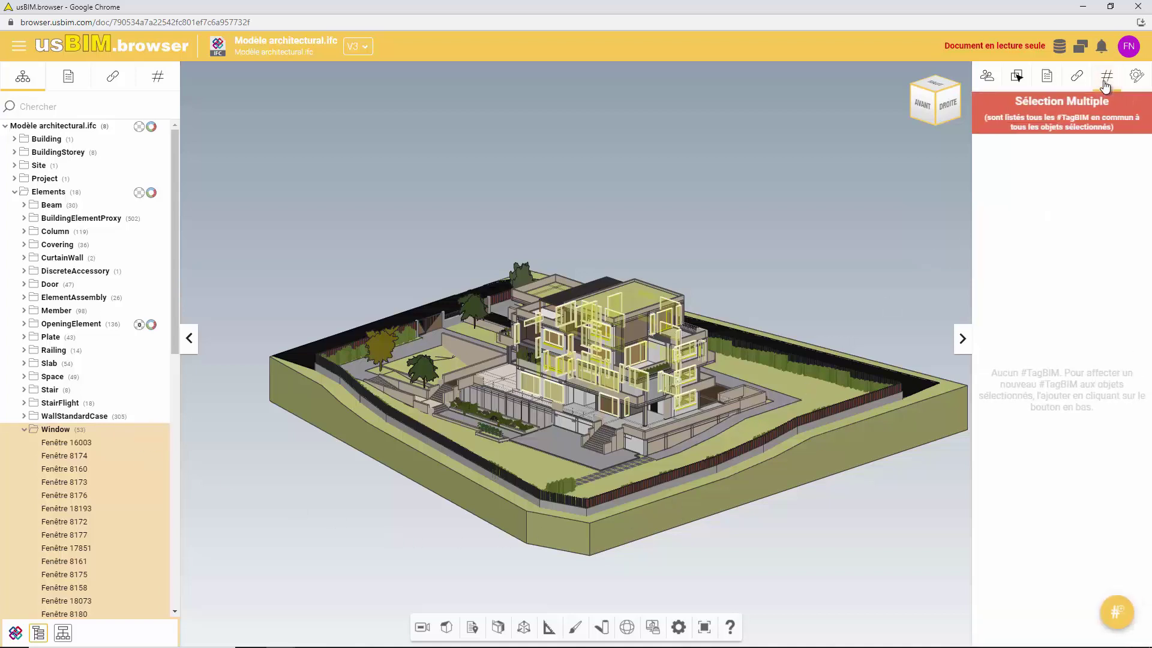
{"action": "left_click", "coordinate": [1116, 612]}
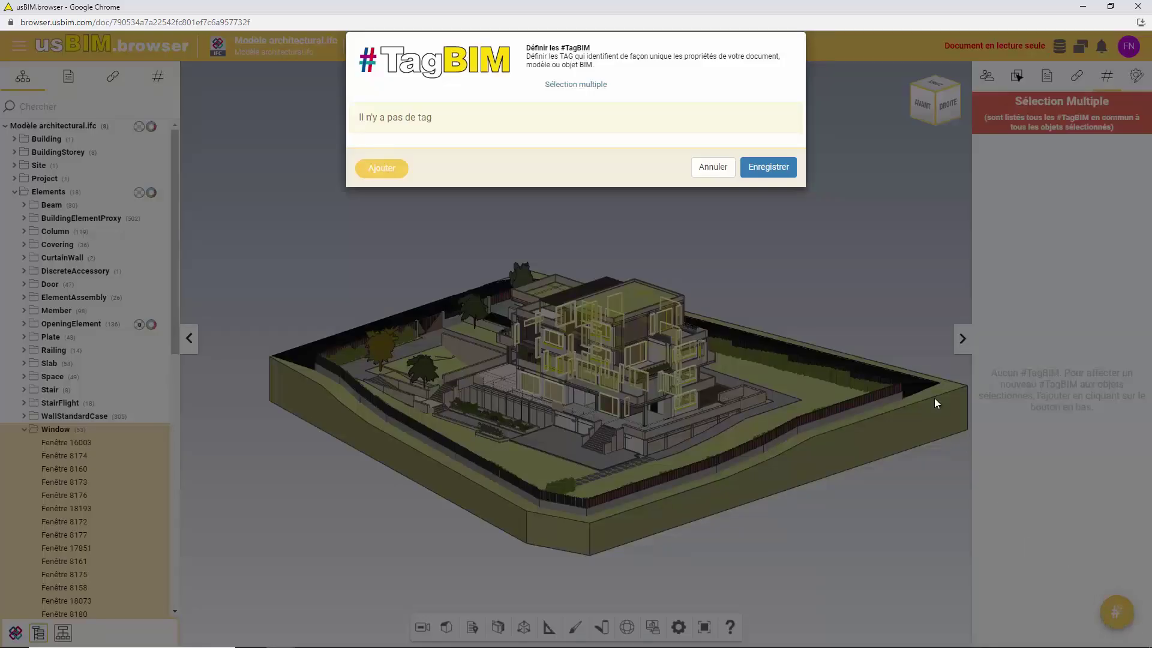
{"action": "left_click", "coordinate": [398, 173]}
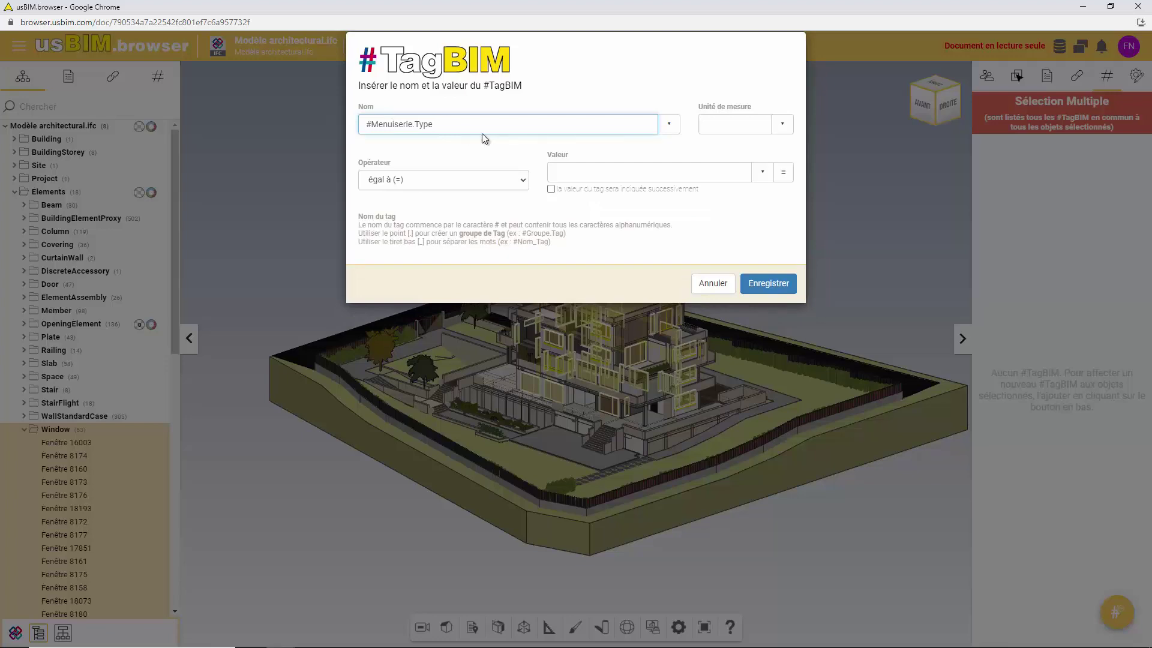
{"action": "left_click", "coordinate": [714, 172]}
{"action": "type", "text": "Fenêtre"}
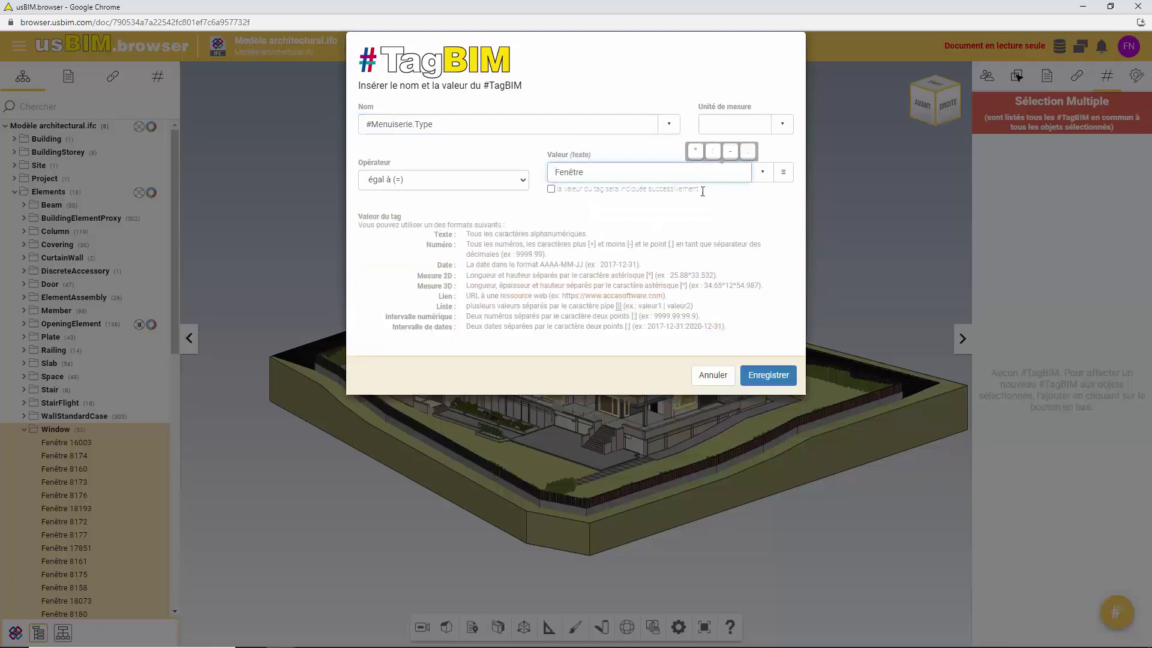
{"action": "left_click", "coordinate": [752, 376]}
Add the tag #Menuiserie.Ouverture equal to "Deux Vantaux Battants" to the selected windows and save the tags
{"action": "left_click", "coordinate": [396, 174]}
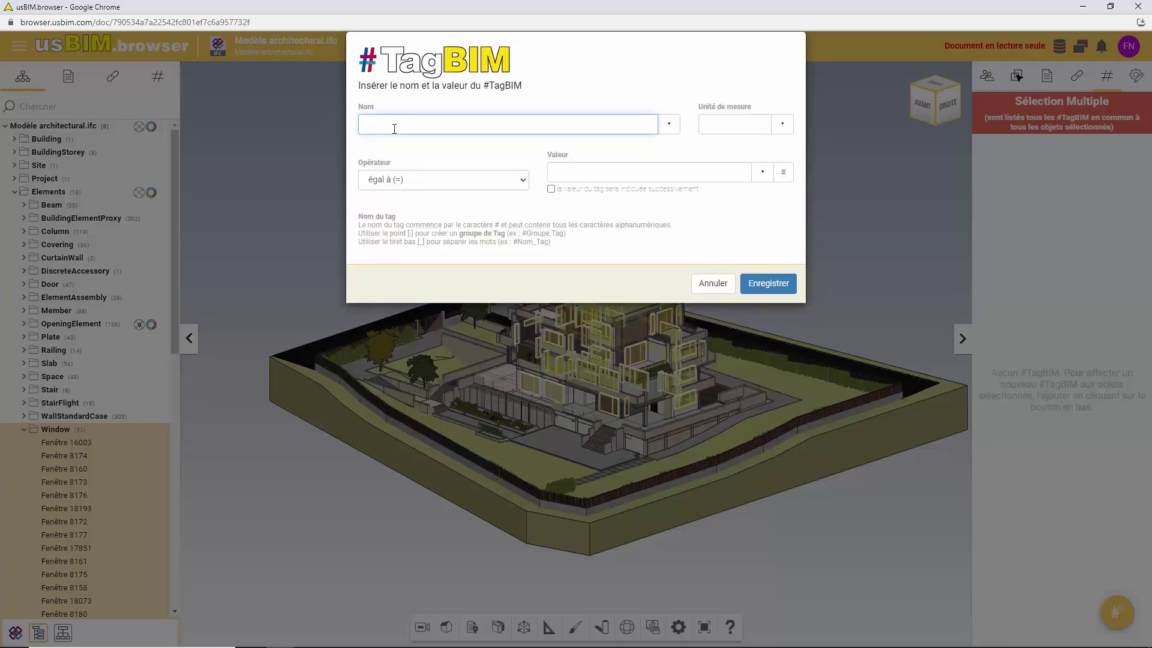
{"action": "type", "text": "#Menu"}
{"action": "left_click", "coordinate": [399, 142]}
{"action": "type", "text": "Ouverture"}
{"action": "left_click", "coordinate": [587, 166]}
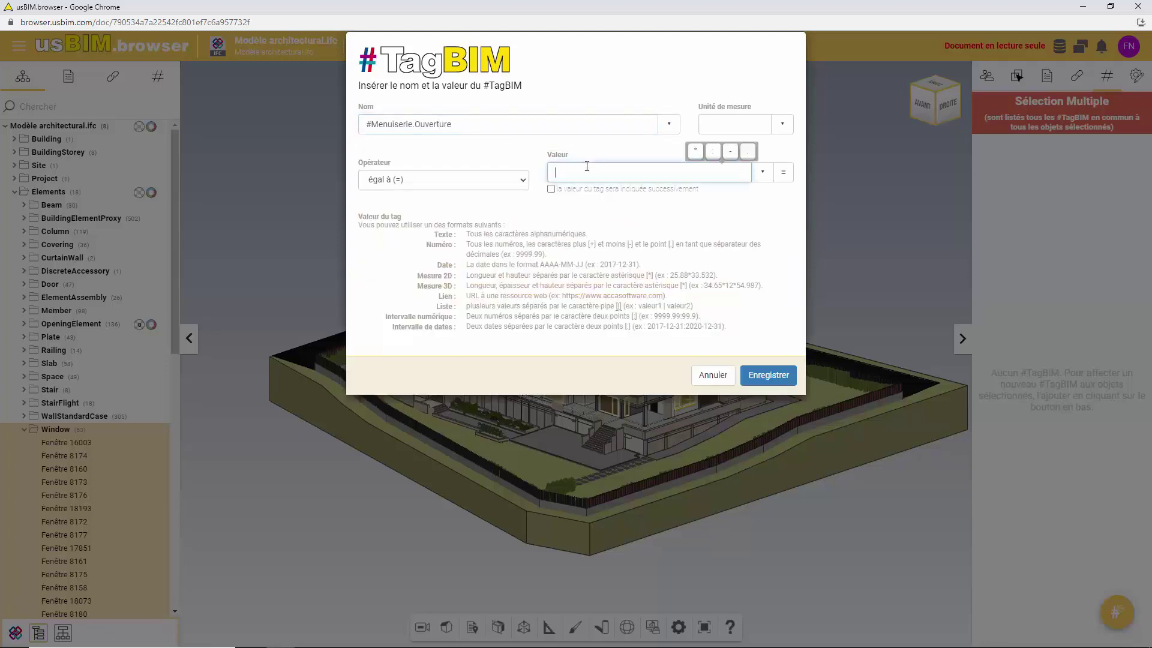
{"action": "type", "text": "Deux Vantaux Battants"}
{"action": "left_click", "coordinate": [753, 384]}
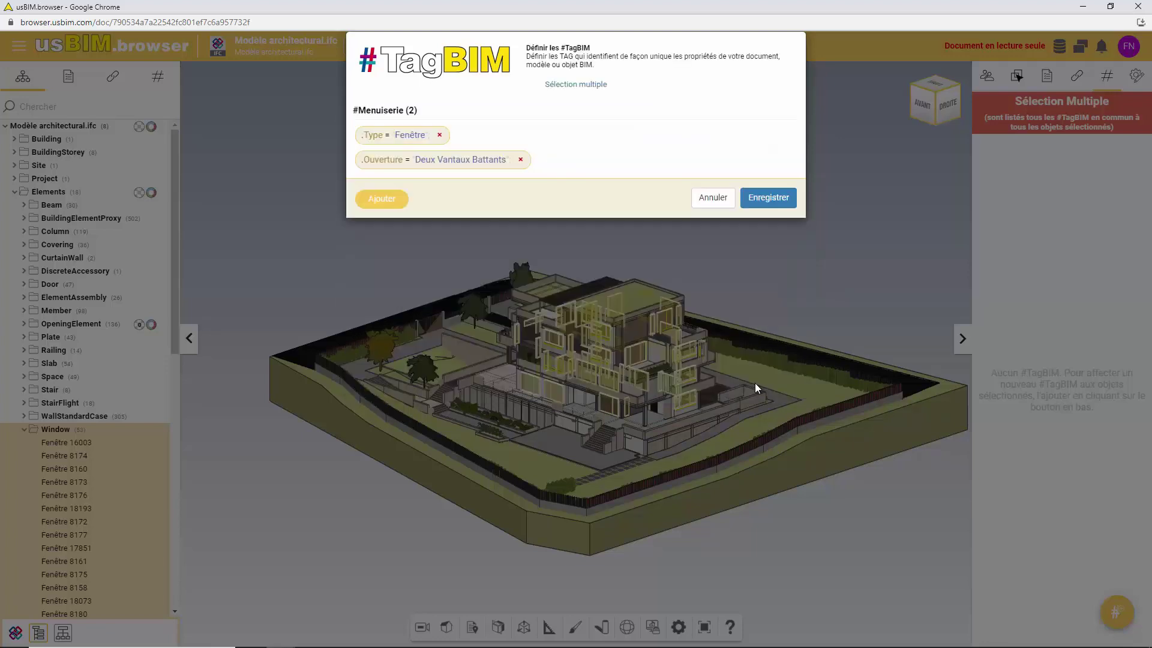
{"action": "left_click", "coordinate": [782, 200]}
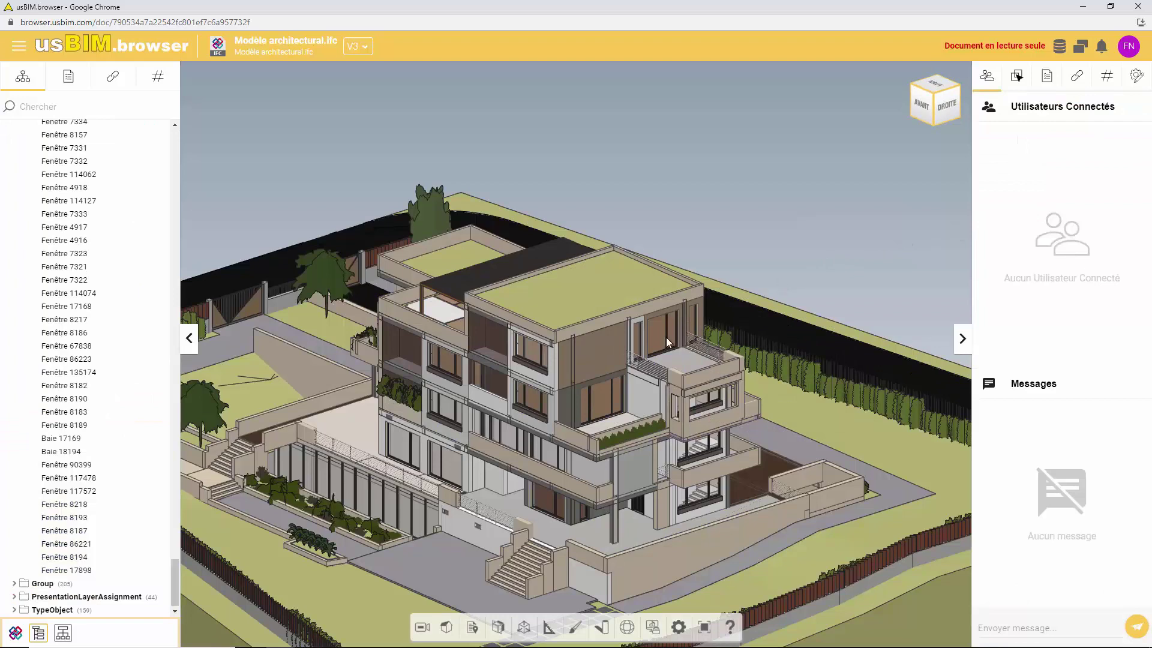
Copy the #Menuiserie tags of the top-floor terrace window and save its tag definition
{"action": "left_click", "coordinate": [666, 338]}
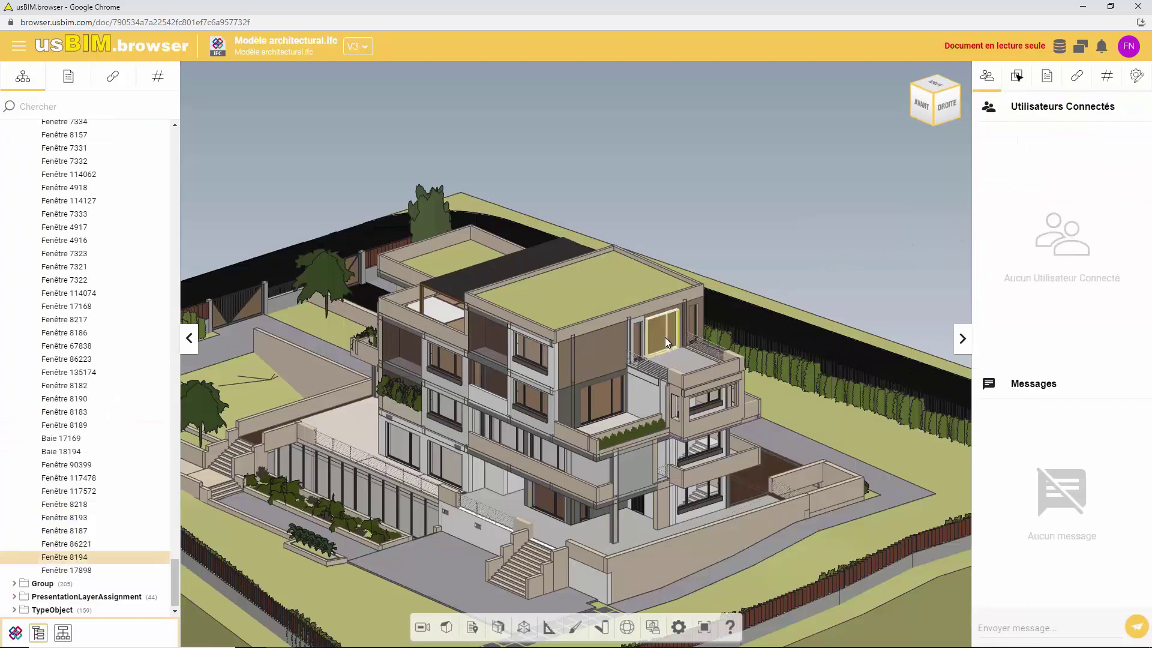
{"action": "left_click", "coordinate": [1102, 80]}
{"action": "left_click", "coordinate": [1114, 611]}
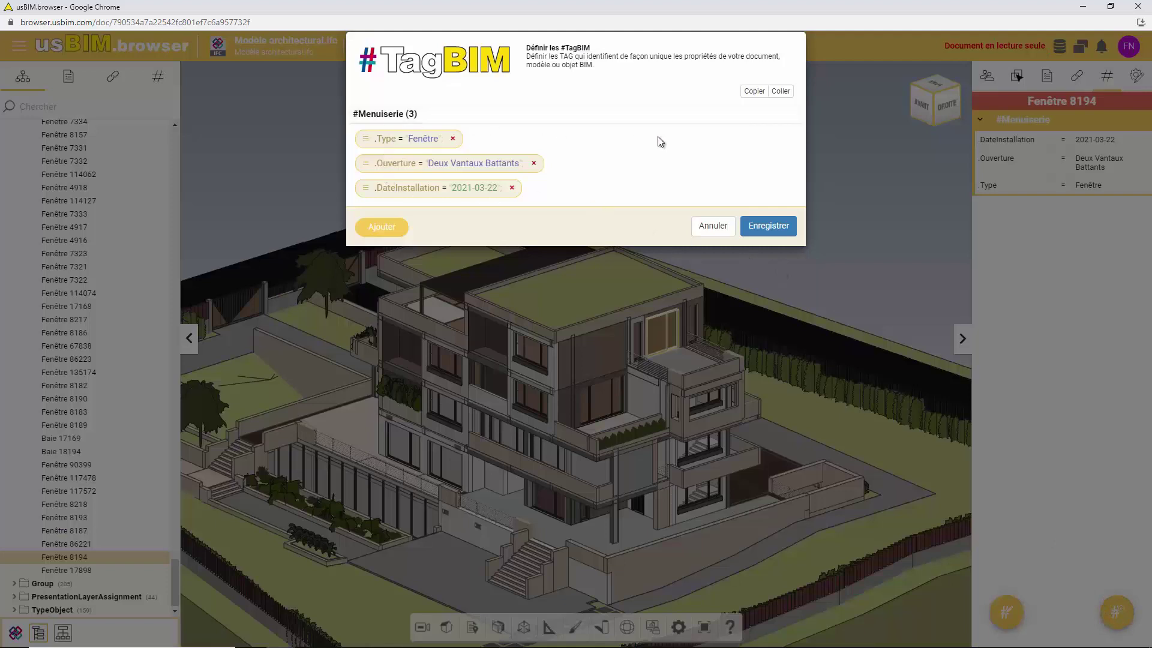
{"action": "left_click", "coordinate": [754, 233]}
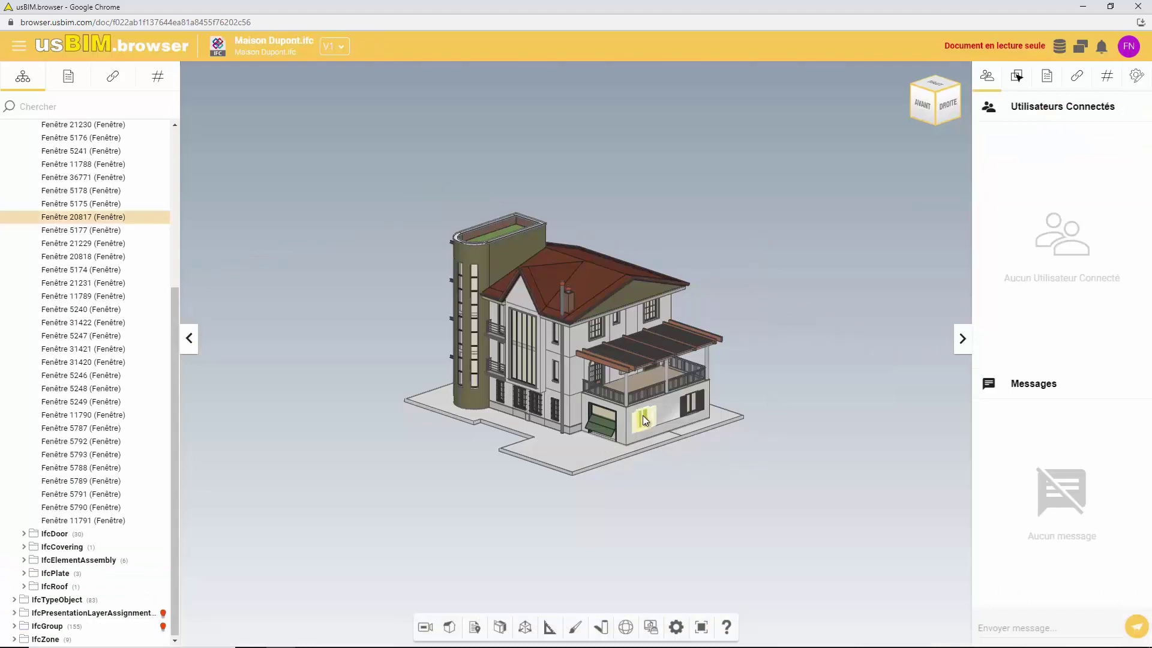
Paste the copied #Menuiserie tags onto the highlighted ground-floor window of Maison Dupont.ifc and save them
{"action": "left_click", "coordinate": [1107, 76]}
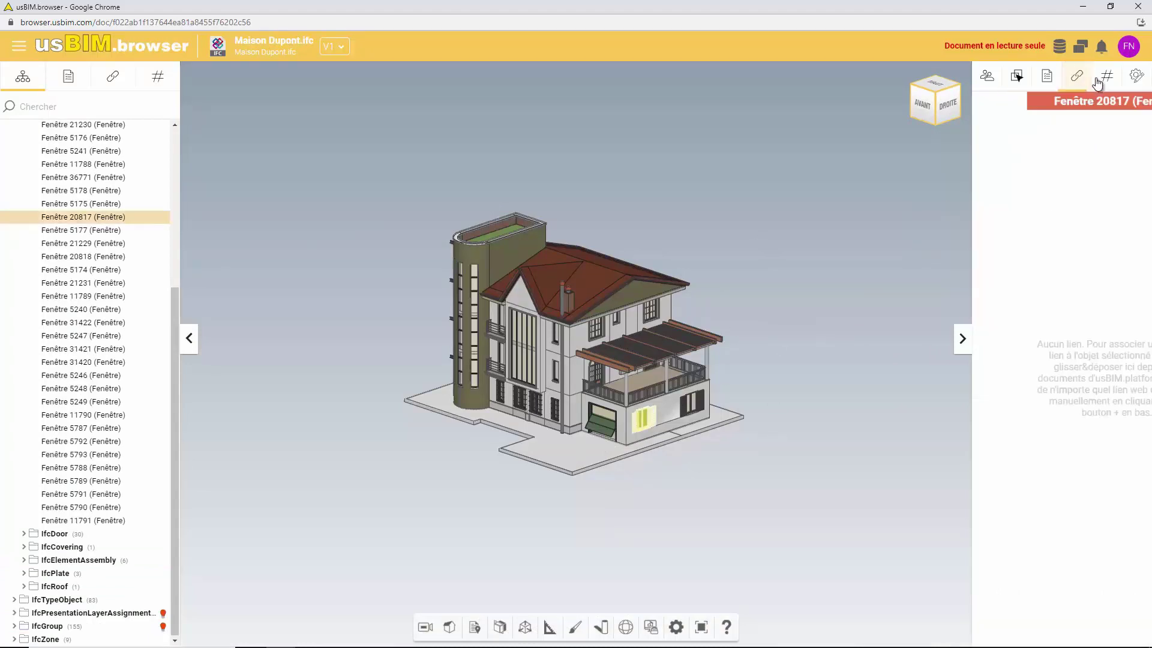
{"action": "left_click", "coordinate": [1127, 612]}
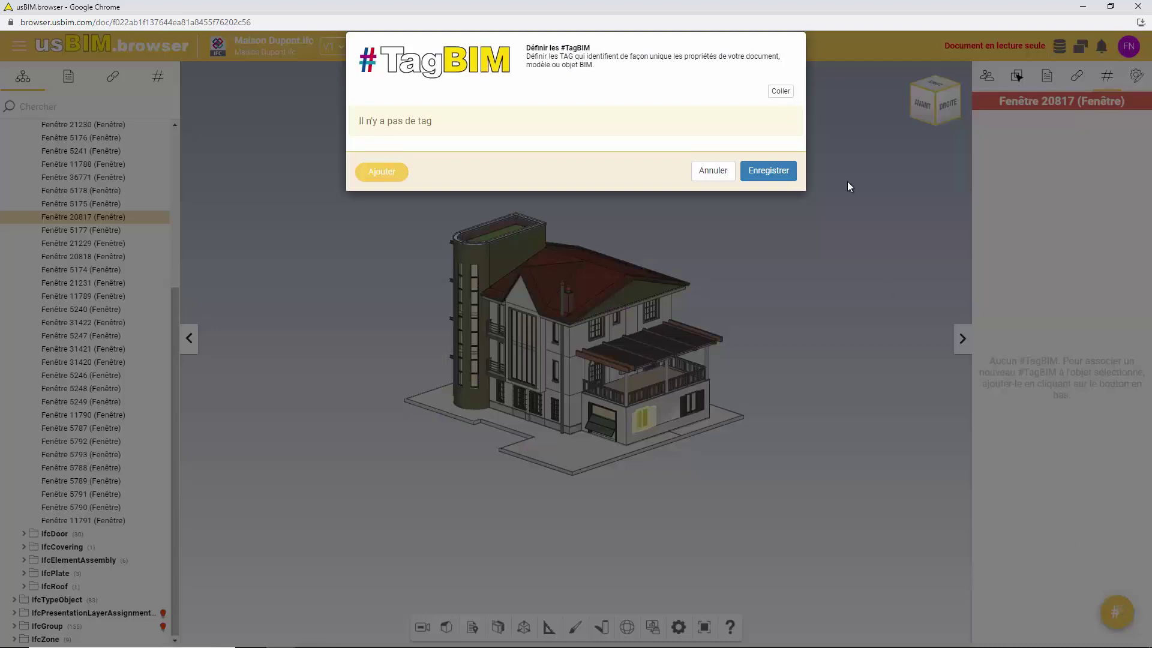
{"action": "left_click", "coordinate": [782, 91]}
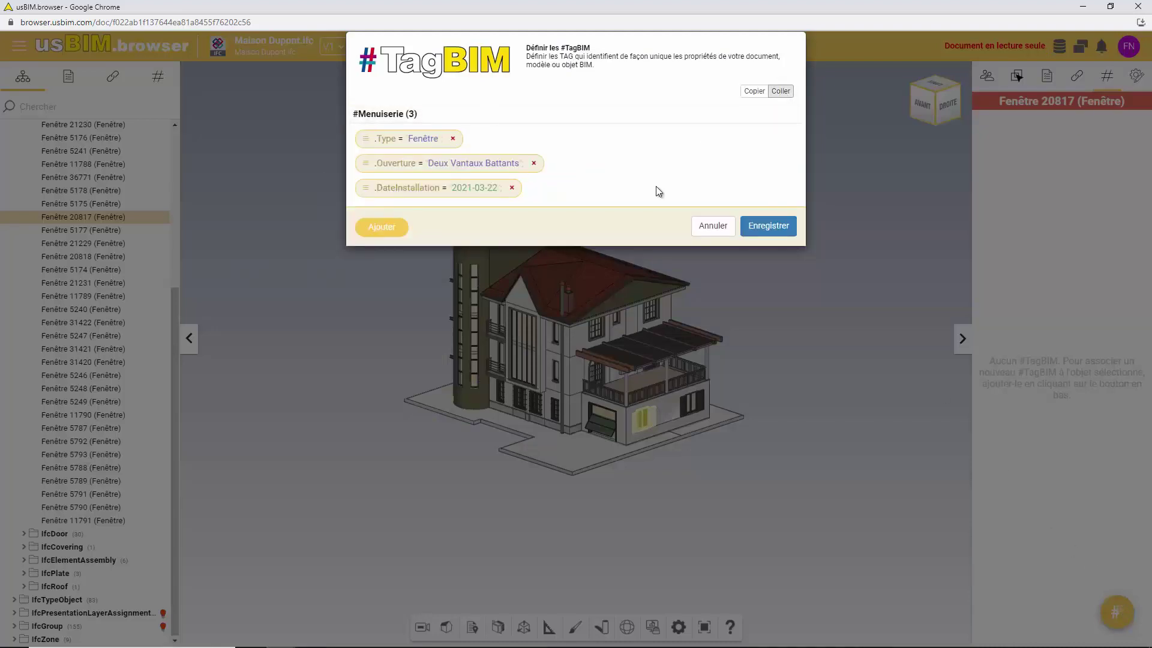
{"action": "left_click", "coordinate": [769, 226]}
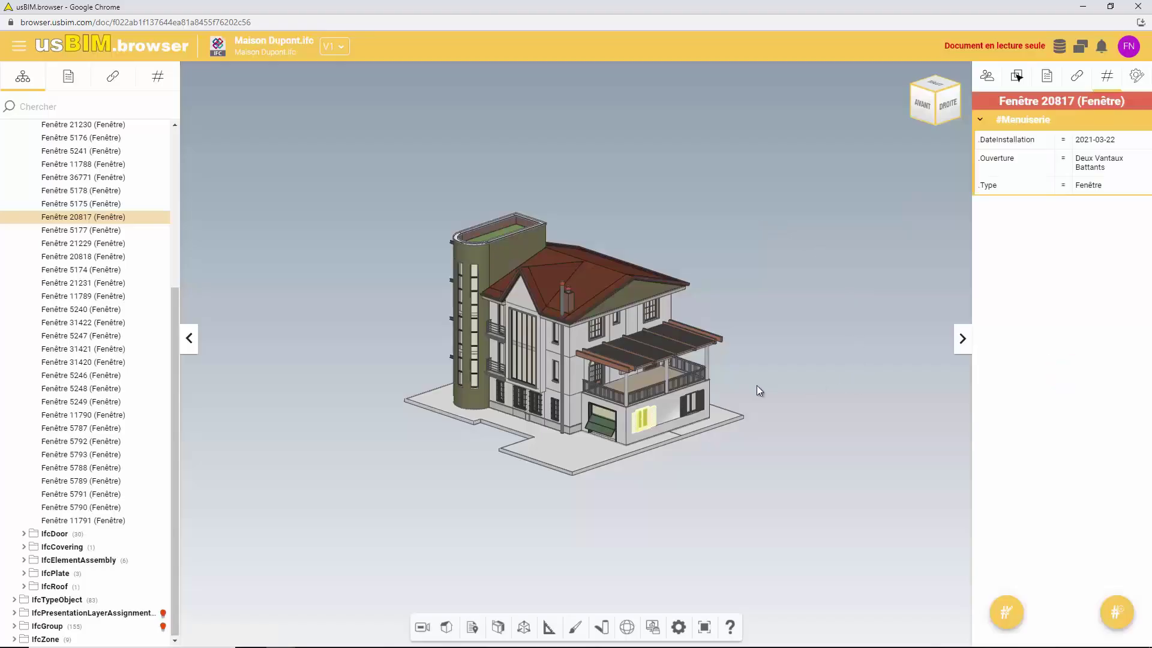
Define the tag #Menuiserie.DateInstallation on the untagged ground-floor window below the terrace, with its value as "Date à définir", and save it
{"action": "left_click", "coordinate": [694, 403]}
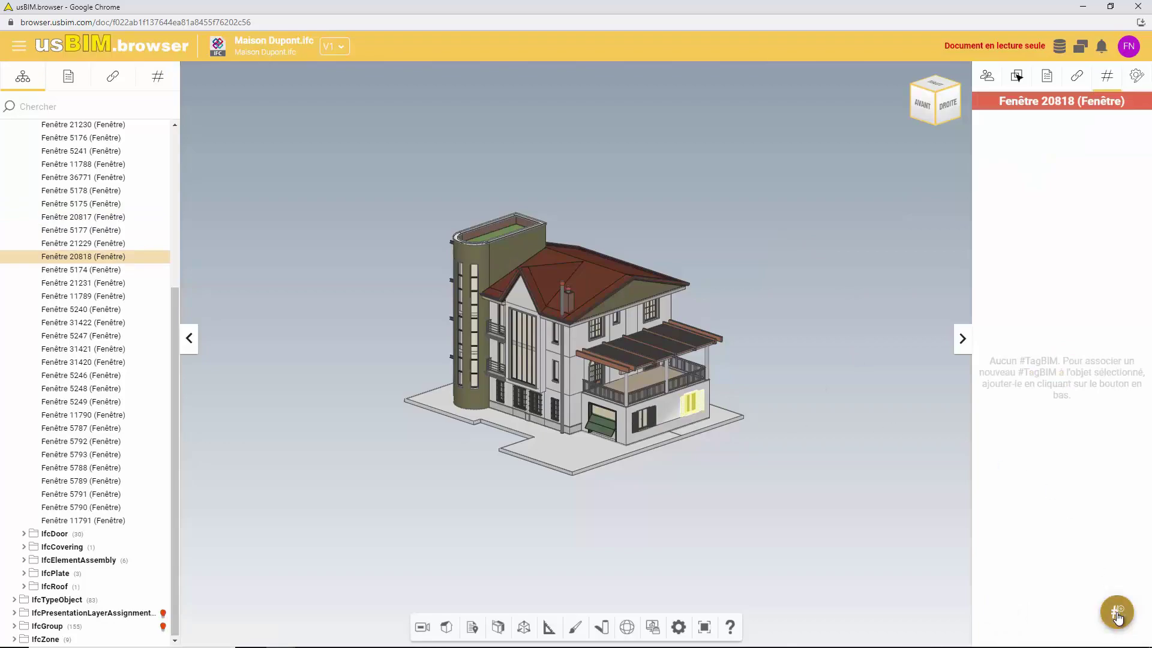
{"action": "left_click", "coordinate": [1117, 613]}
{"action": "left_click", "coordinate": [408, 124]}
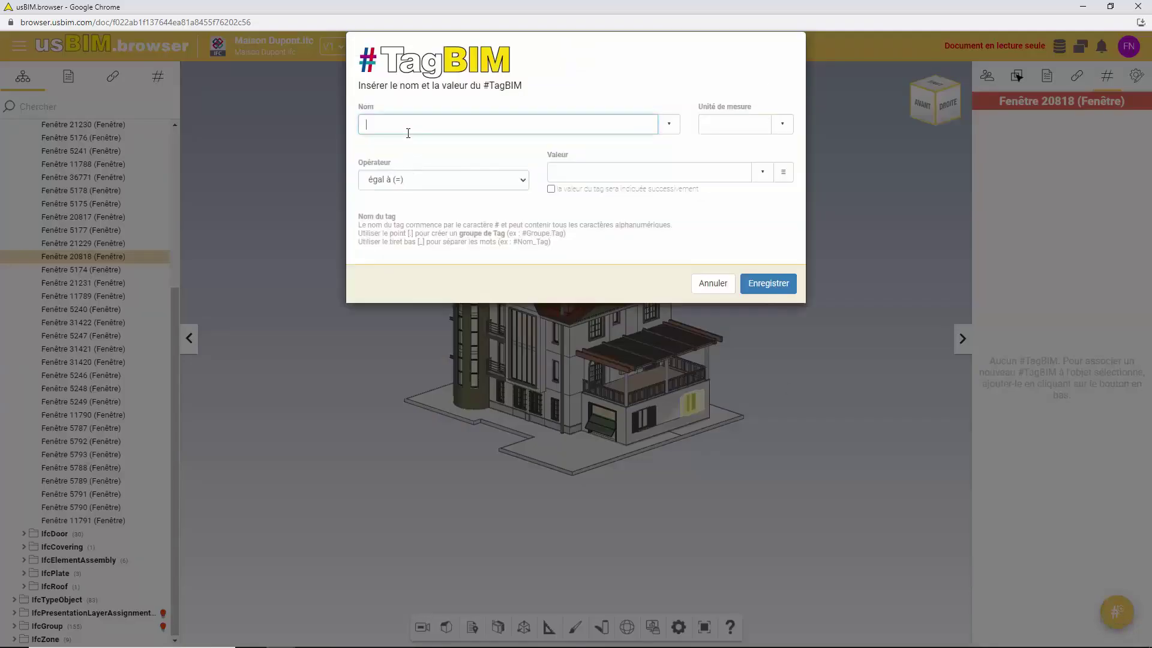
{"action": "type", "text": "#Menu"}
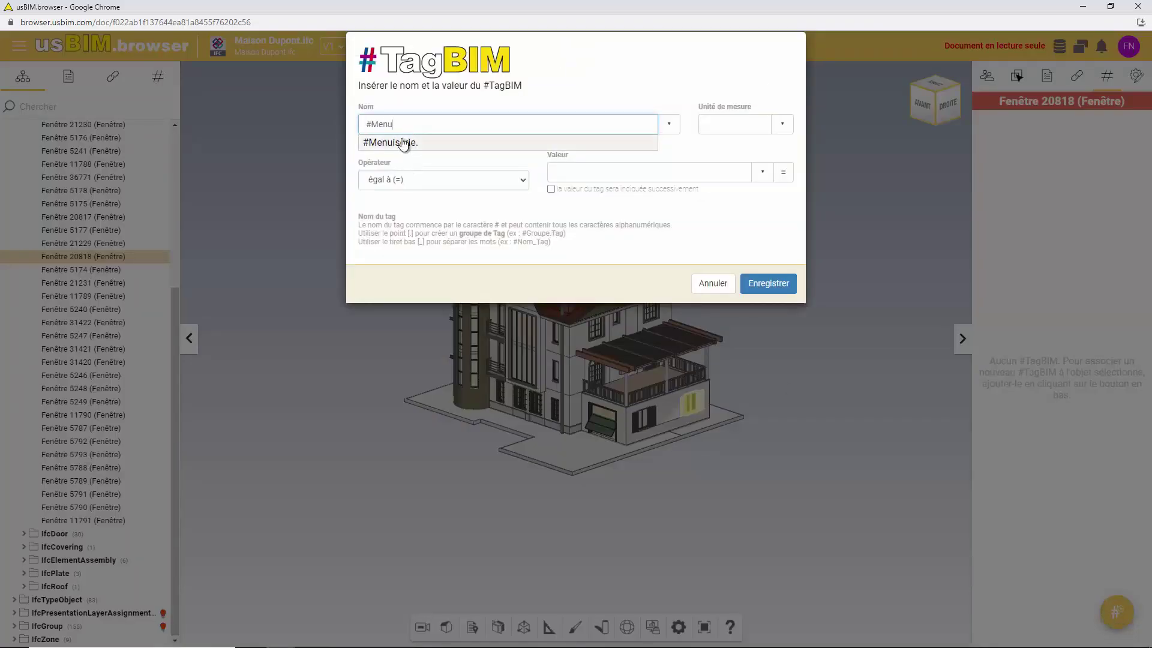
{"action": "left_click", "coordinate": [404, 142]}
{"action": "left_click", "coordinate": [418, 144]}
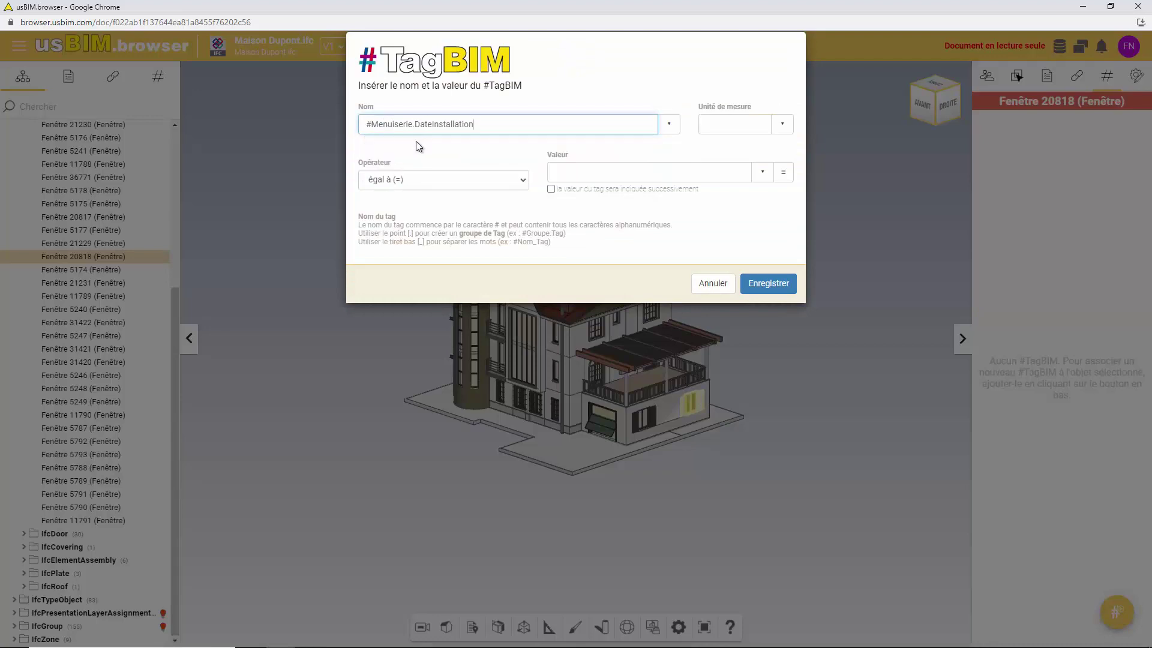
{"action": "left_click", "coordinate": [550, 190]}
{"action": "left_click", "coordinate": [789, 170]}
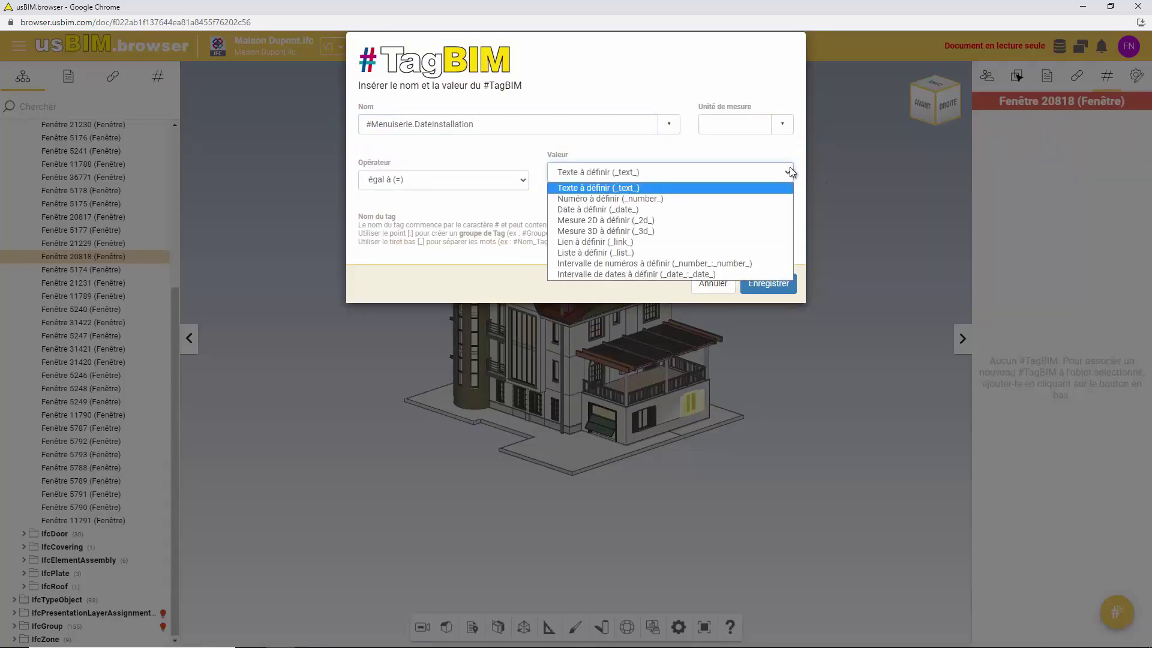
{"action": "left_click", "coordinate": [660, 200]}
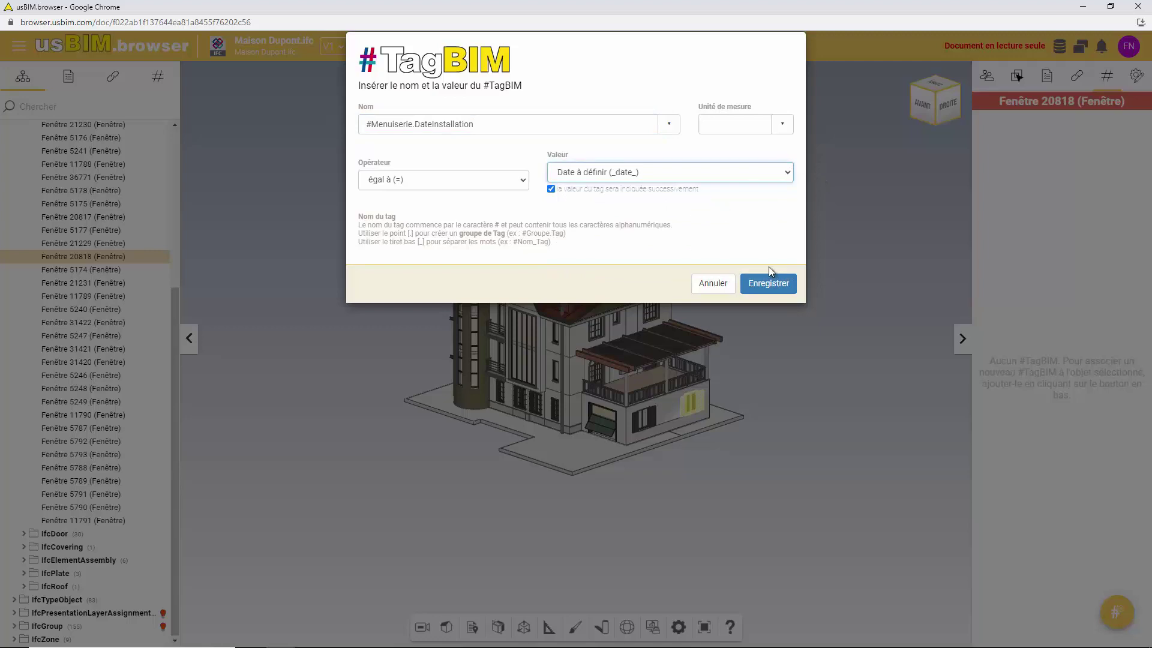
{"action": "left_click", "coordinate": [771, 283]}
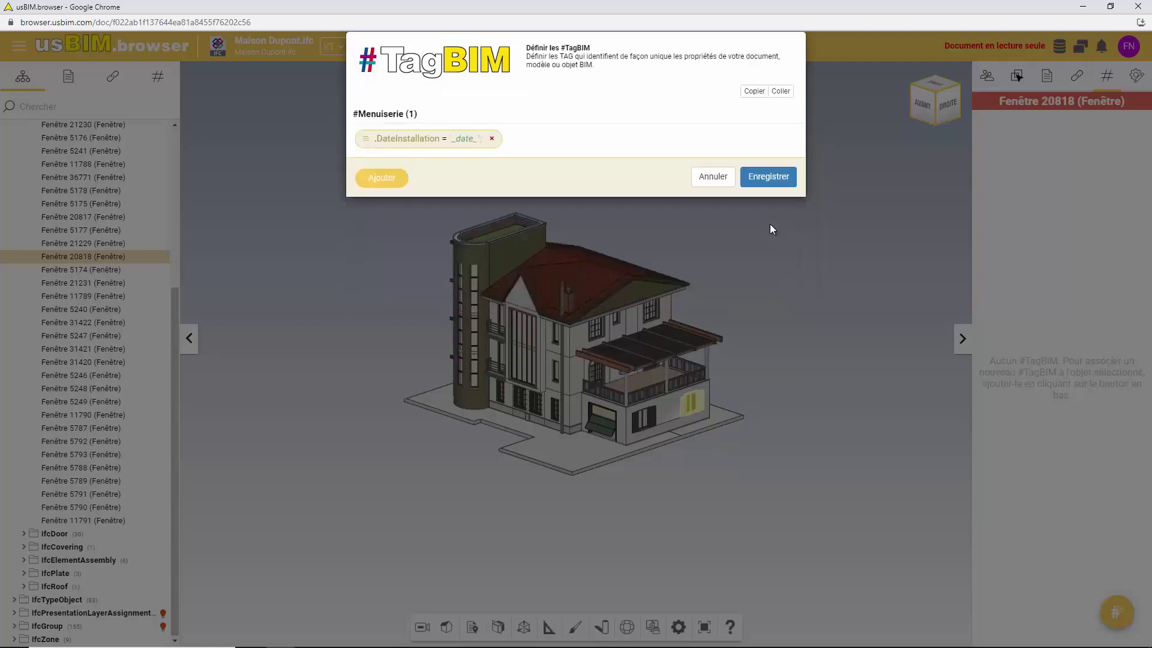
{"action": "left_click", "coordinate": [765, 178]}
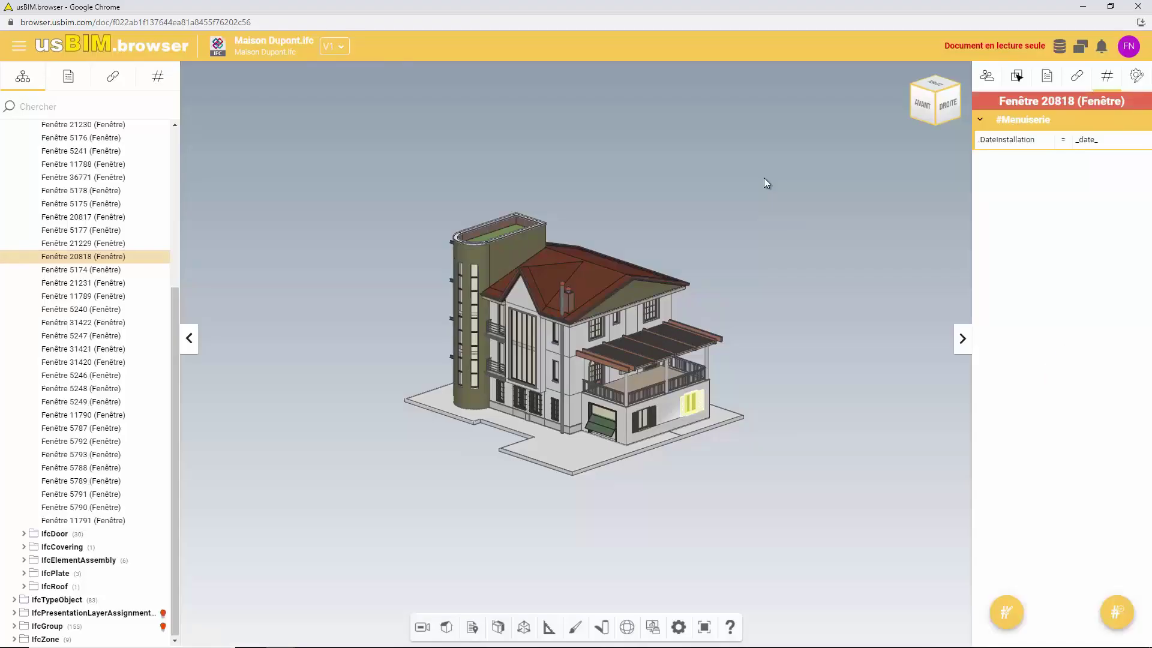
Fill in the selected window's #Menuiserie.DateInstallation tag with the value 2022-03-22 and save it
{"action": "left_click", "coordinate": [1011, 608]}
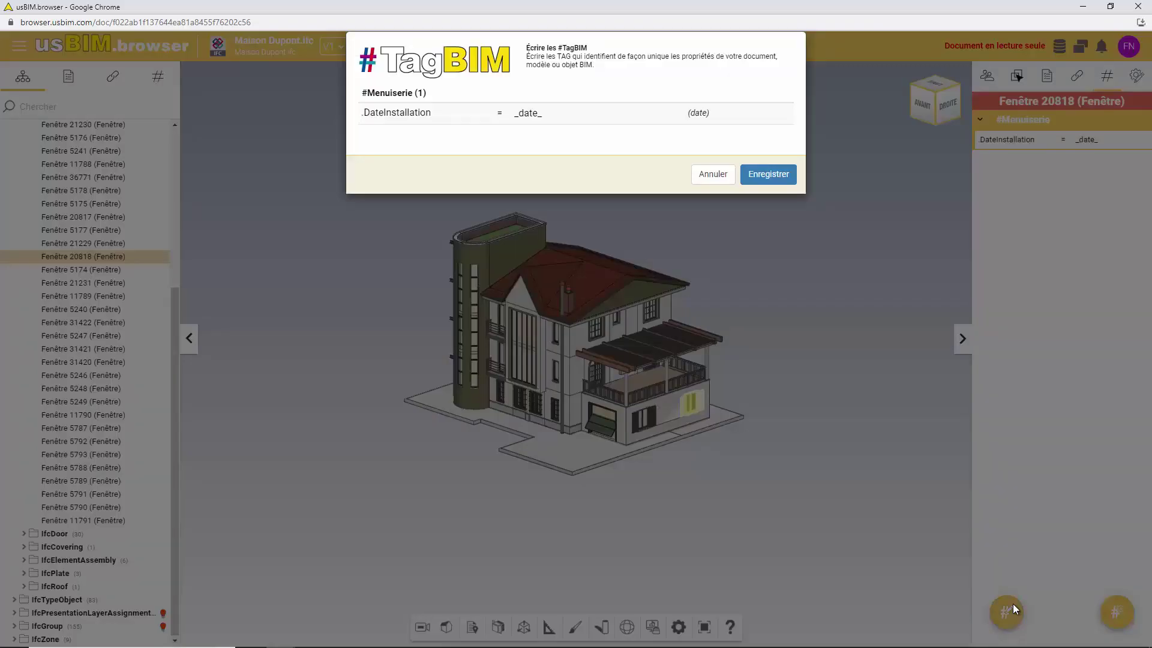
{"action": "left_click", "coordinate": [560, 114]}
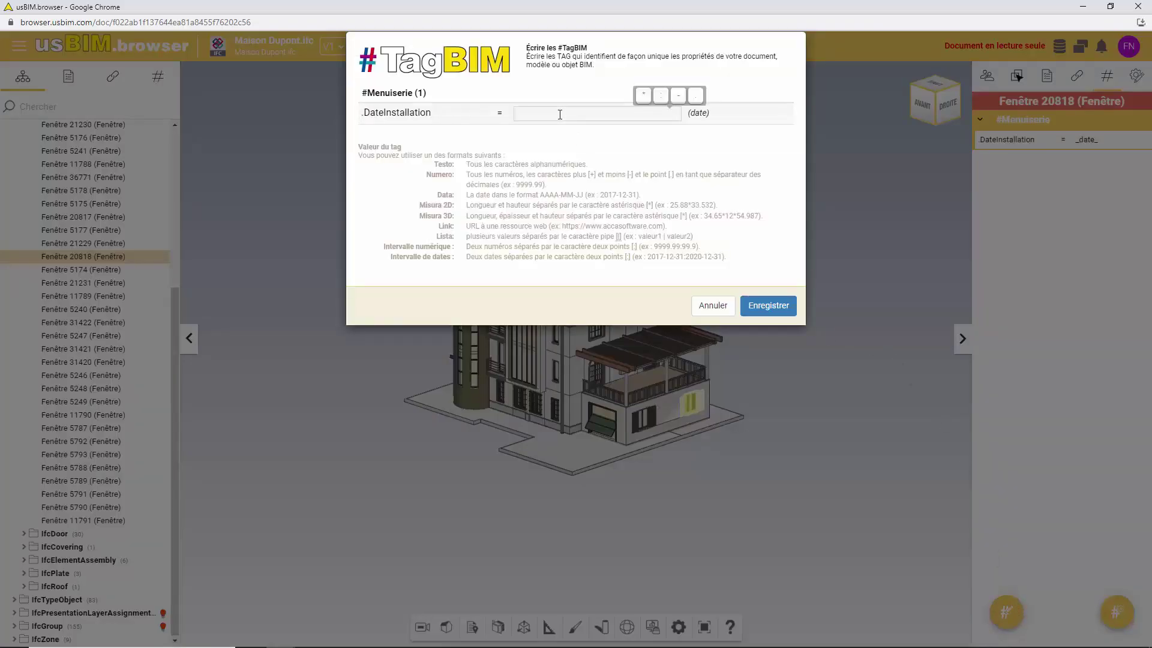
{"action": "type", "text": "2022-03"}
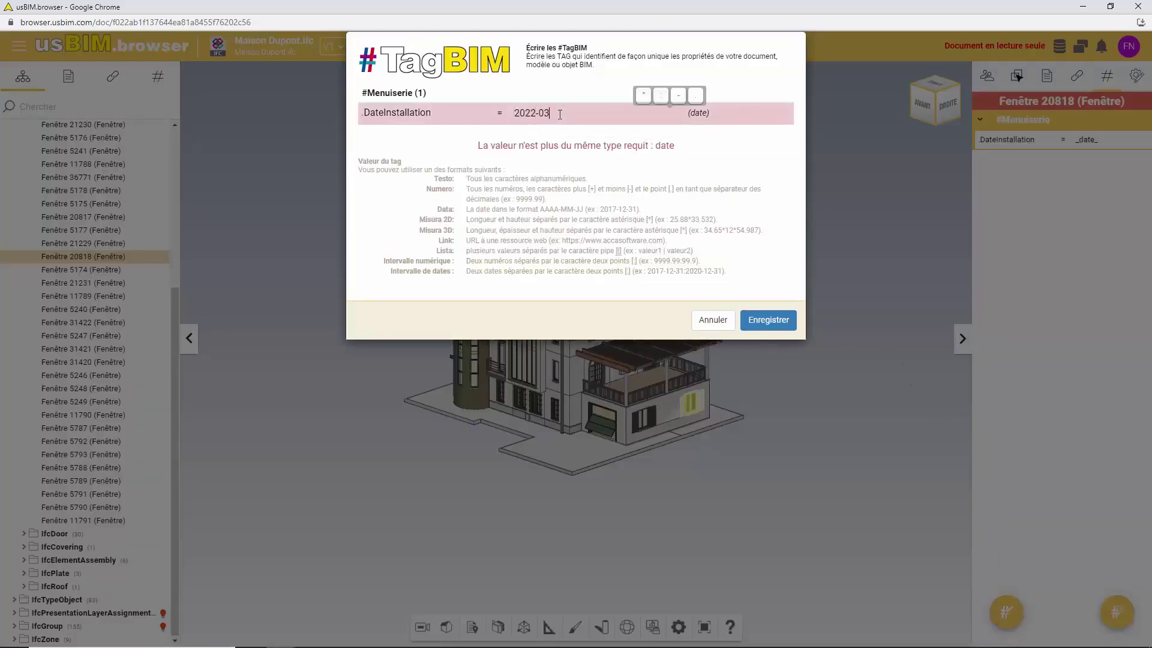
{"action": "type", "text": "-22"}
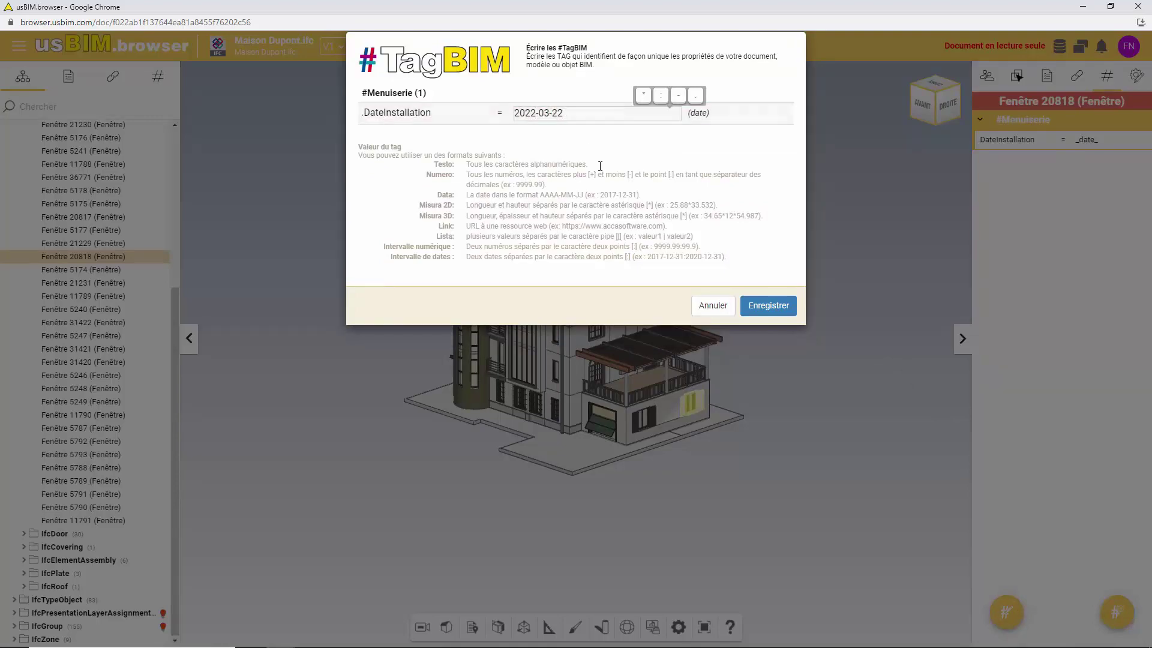
{"action": "left_click", "coordinate": [765, 307]}
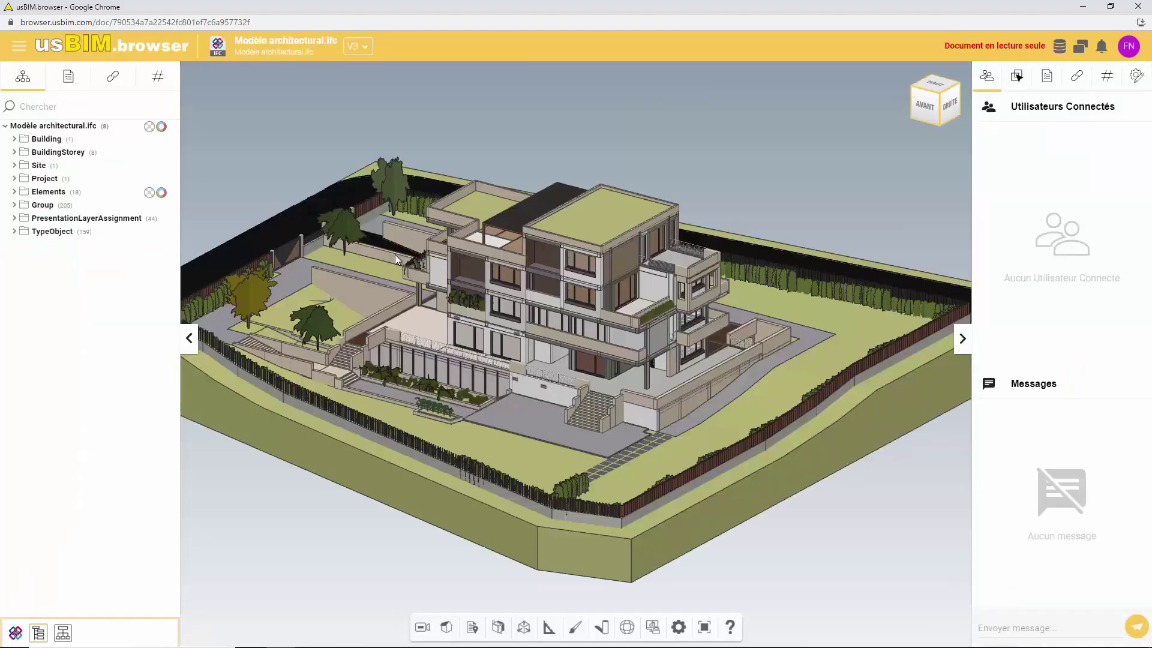
Filter Modèle architectural.ifc by the tags #Niveau "Premier étage" and #Menuiserie.Type "Porte" to highlight the first-floor doors
{"action": "left_click", "coordinate": [157, 76]}
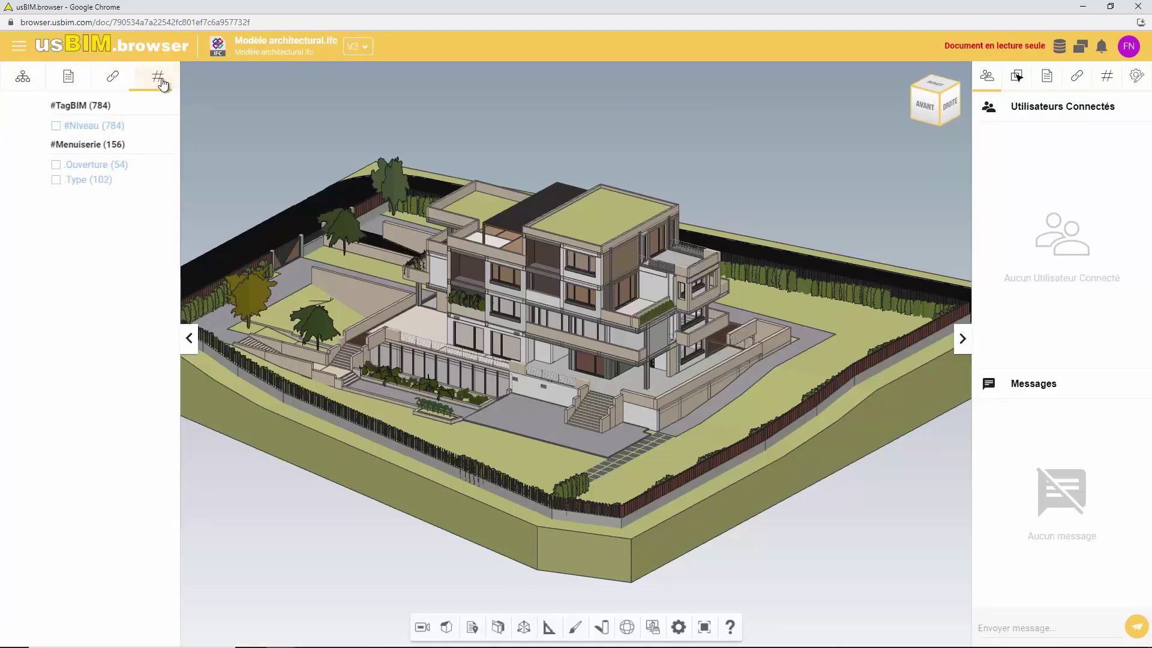
{"action": "left_click", "coordinate": [165, 127]}
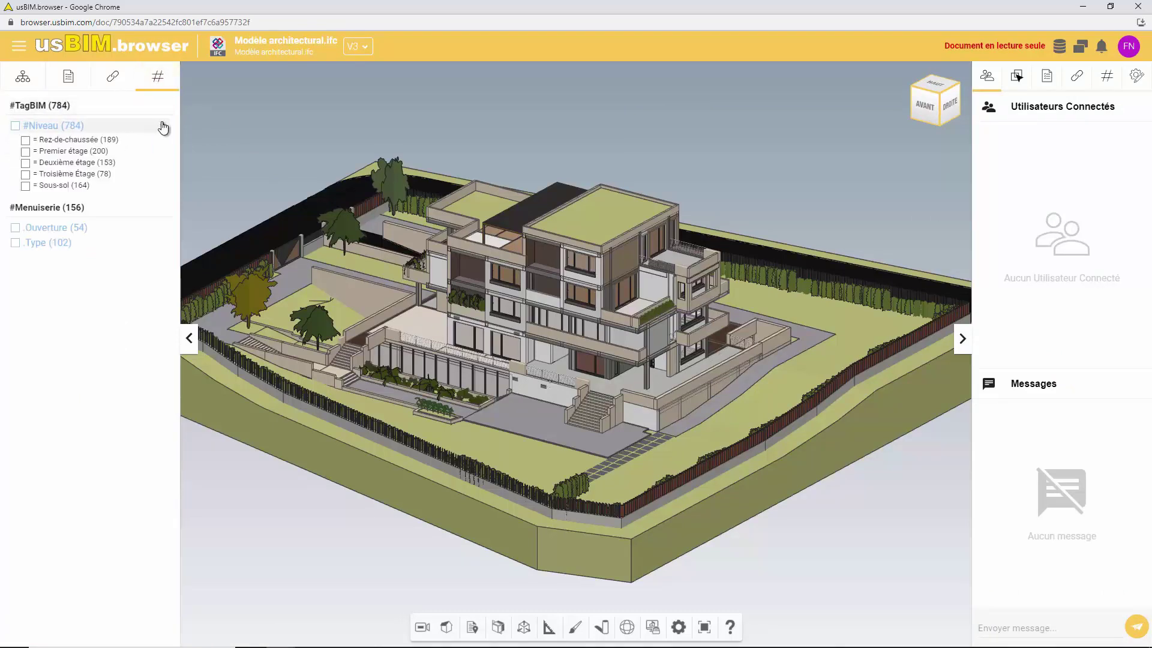
{"action": "left_click", "coordinate": [26, 152]}
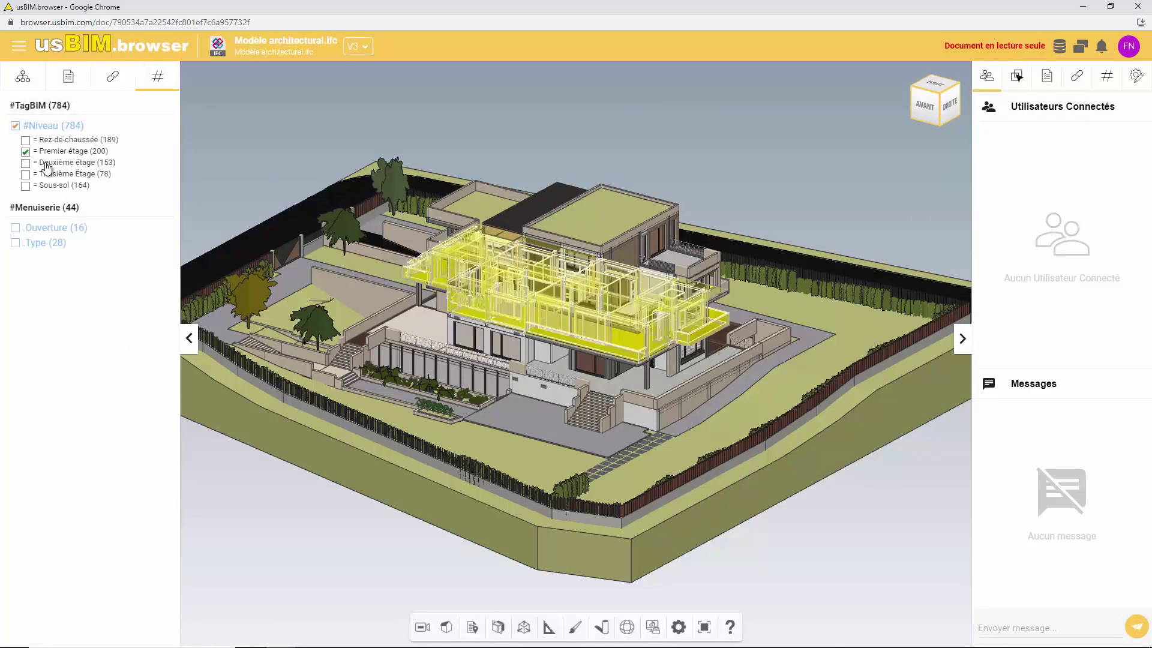
{"action": "left_click", "coordinate": [155, 241]}
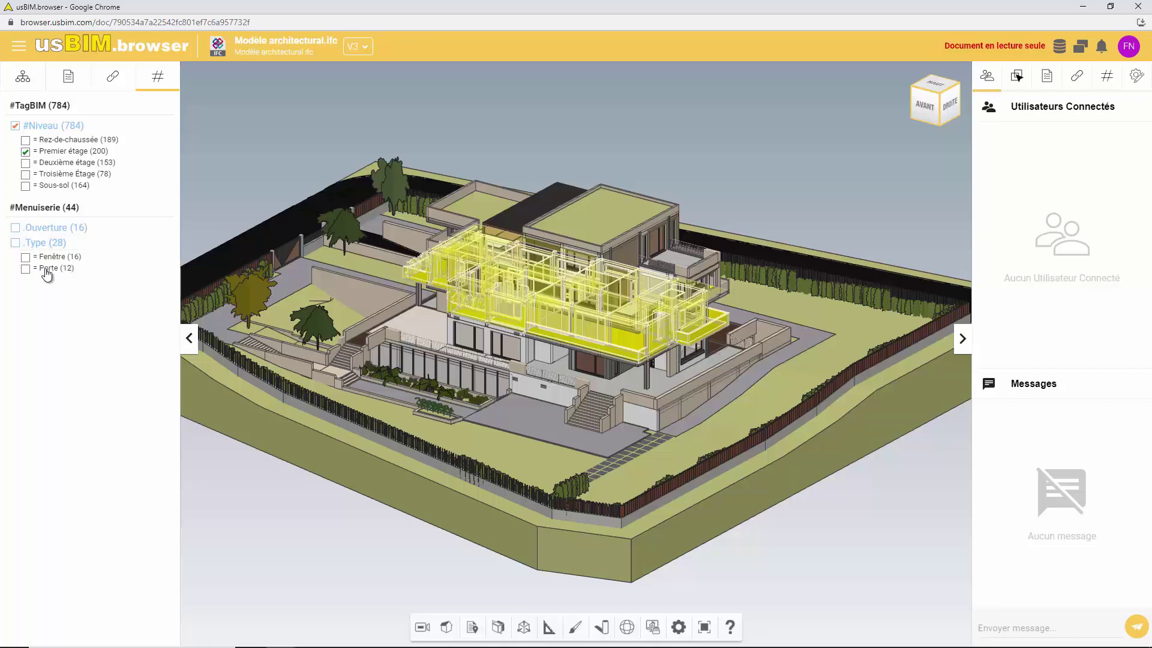
{"action": "left_click", "coordinate": [25, 270]}
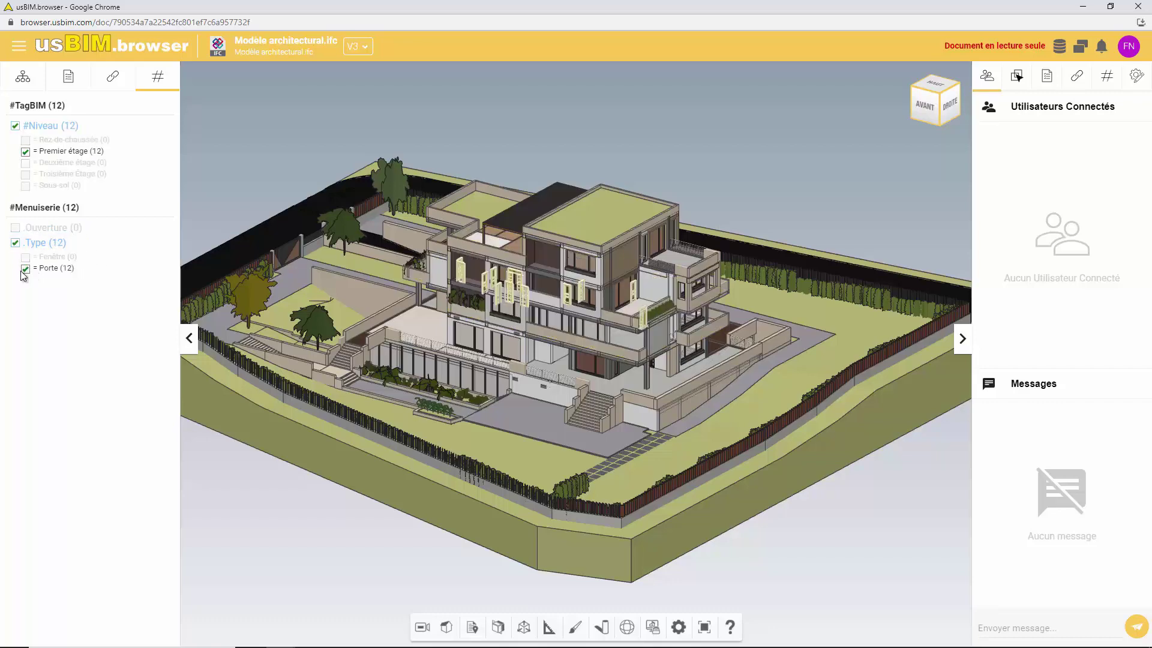
{"action": "left_click_drag", "start_coordinate": [589, 333], "coordinate": [480, 332]}
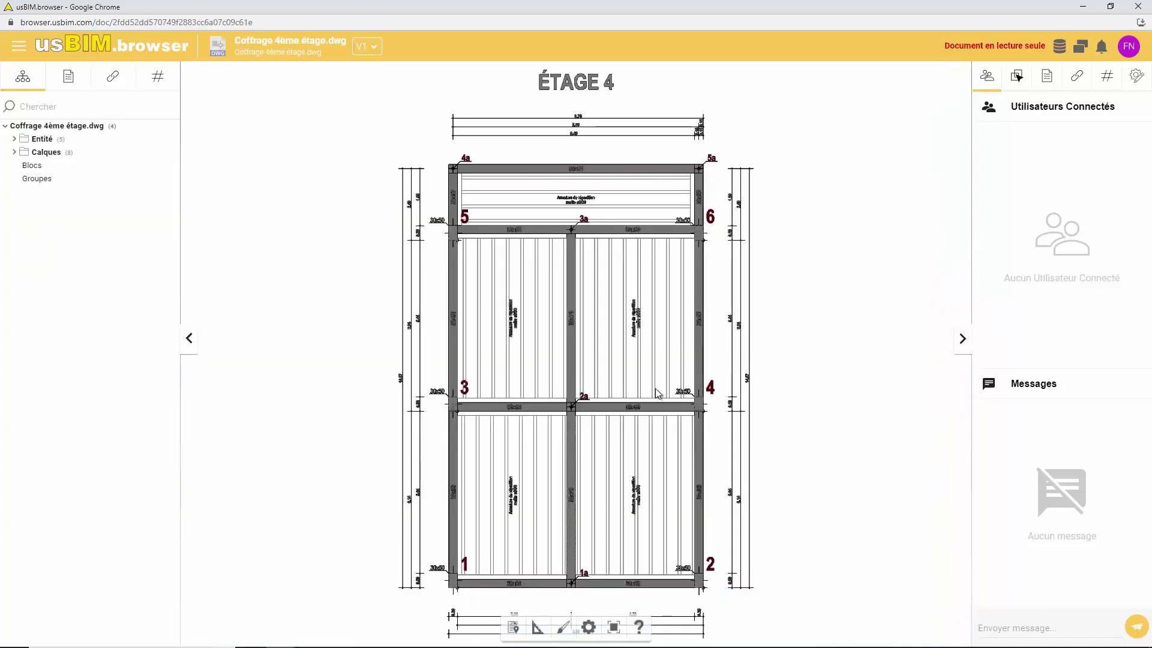
Select the Textes entities of Coffrage 4ème étage.dwg, colour them red (EC0F0F) and clear the selection
{"action": "left_click", "coordinate": [14, 139]}
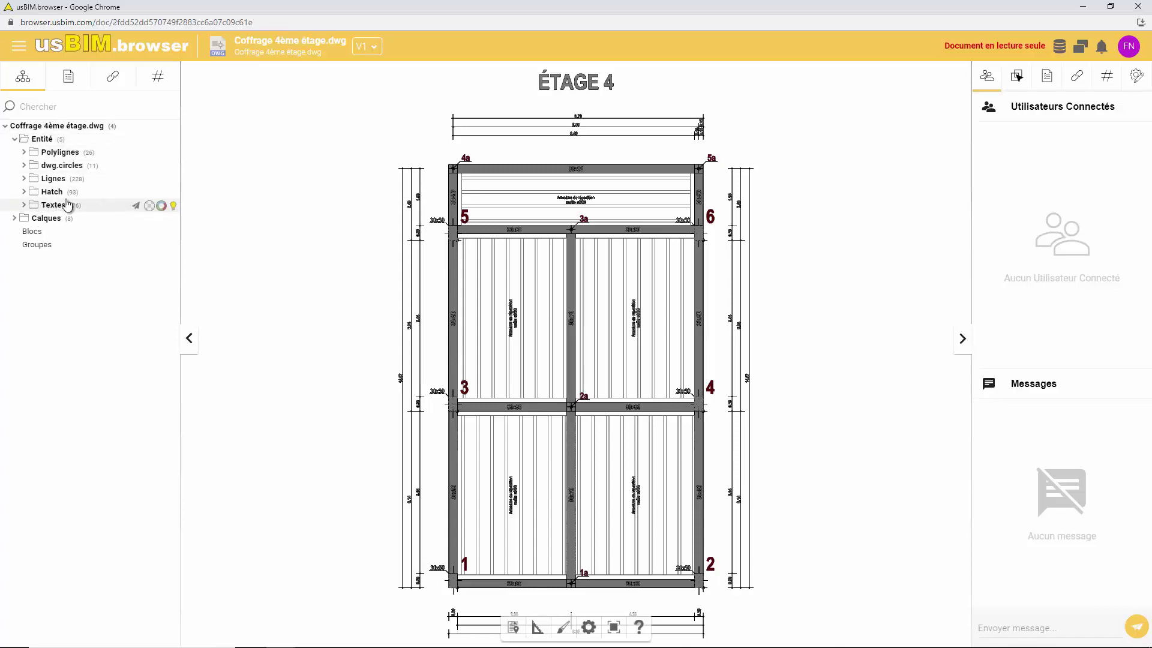
{"action": "left_click", "coordinate": [134, 208]}
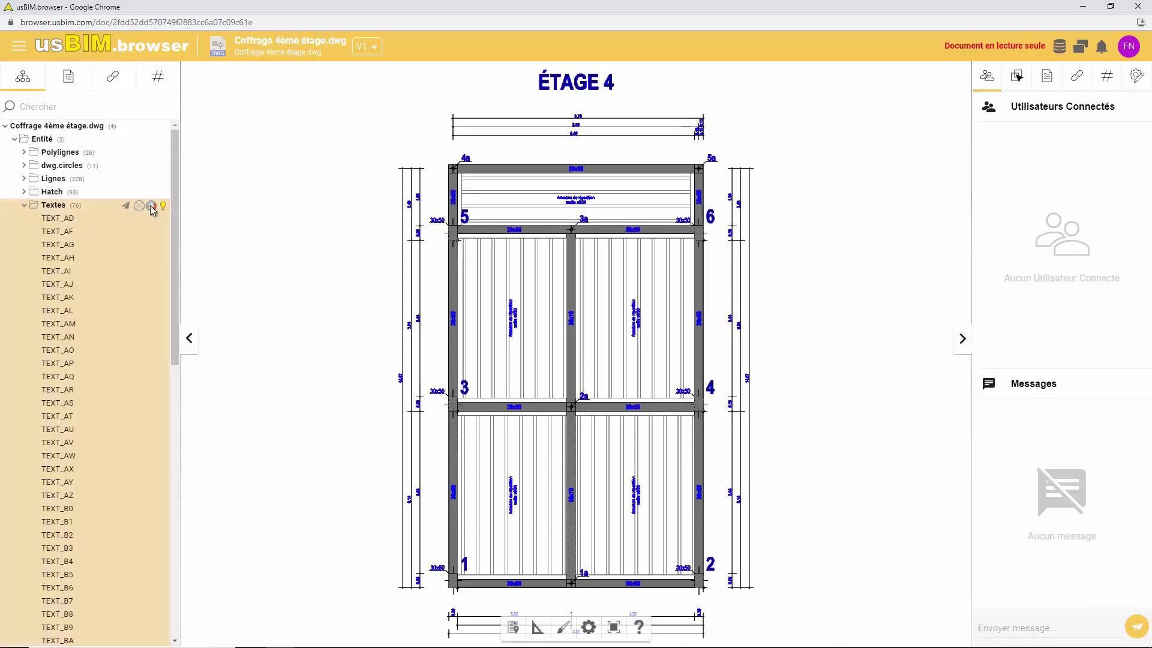
{"action": "left_click", "coordinate": [151, 206]}
{"action": "left_click", "coordinate": [189, 248]}
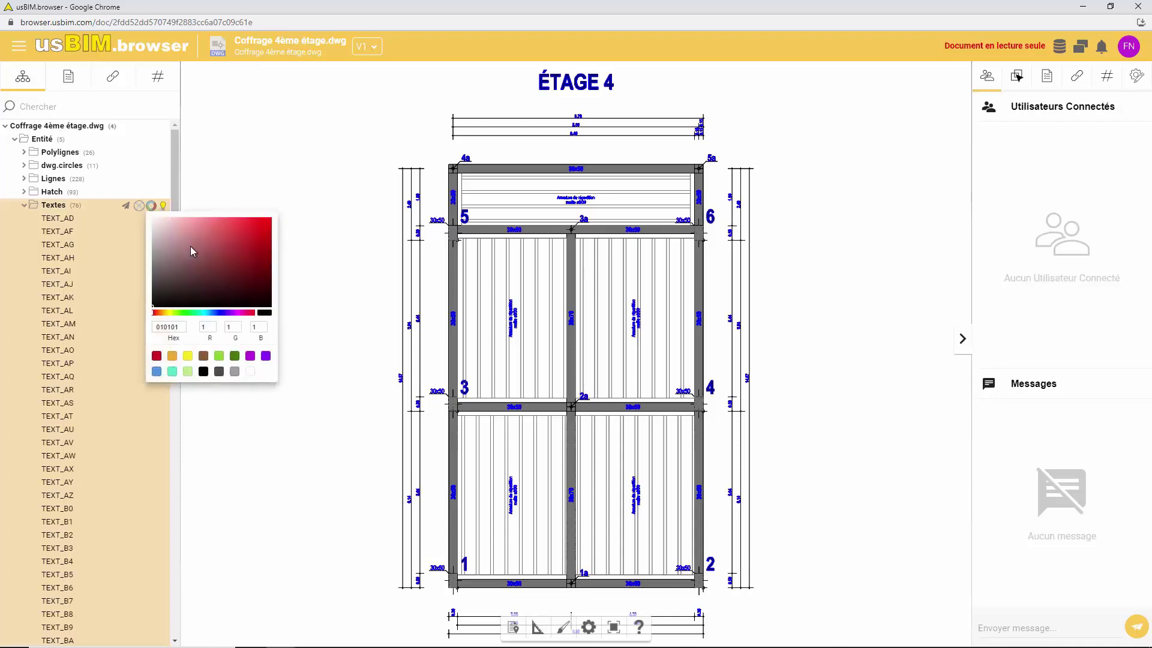
{"action": "left_click_drag", "start_coordinate": [258, 268], "coordinate": [266, 229]}
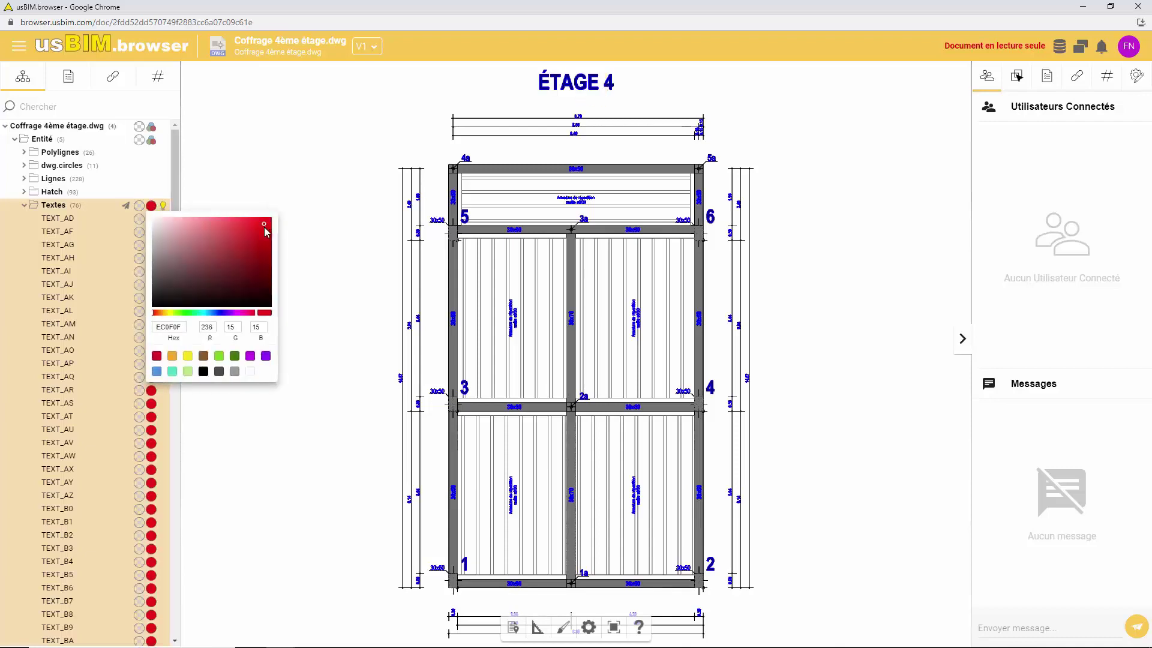
{"action": "left_click", "coordinate": [304, 335]}
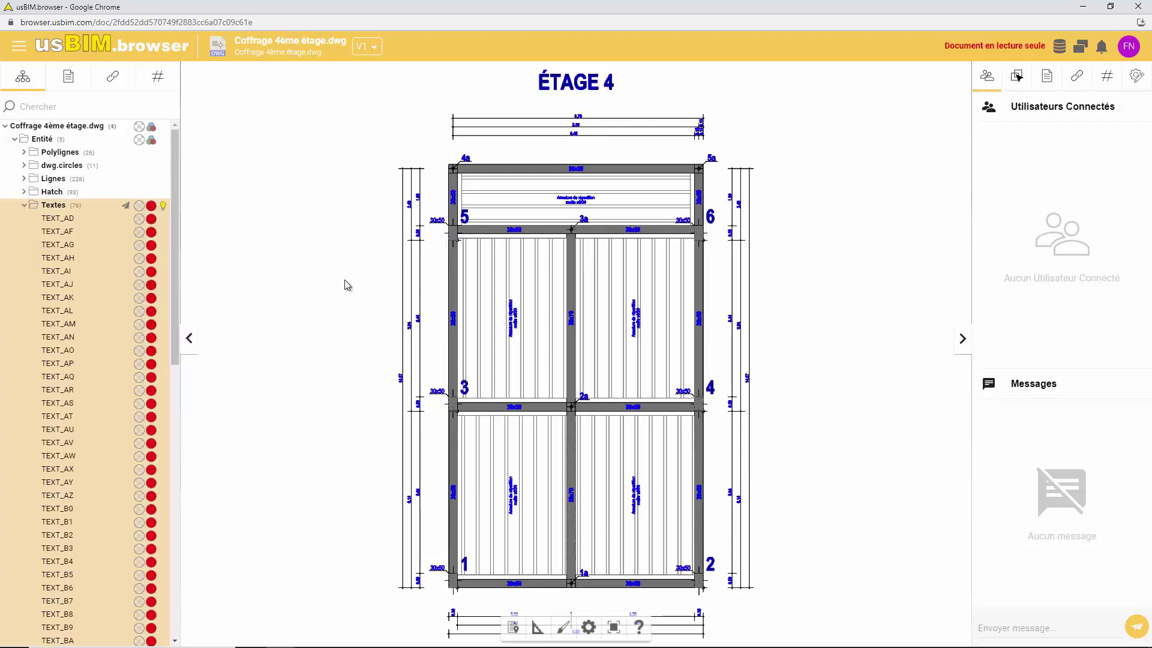
{"action": "left_click", "coordinate": [363, 275]}
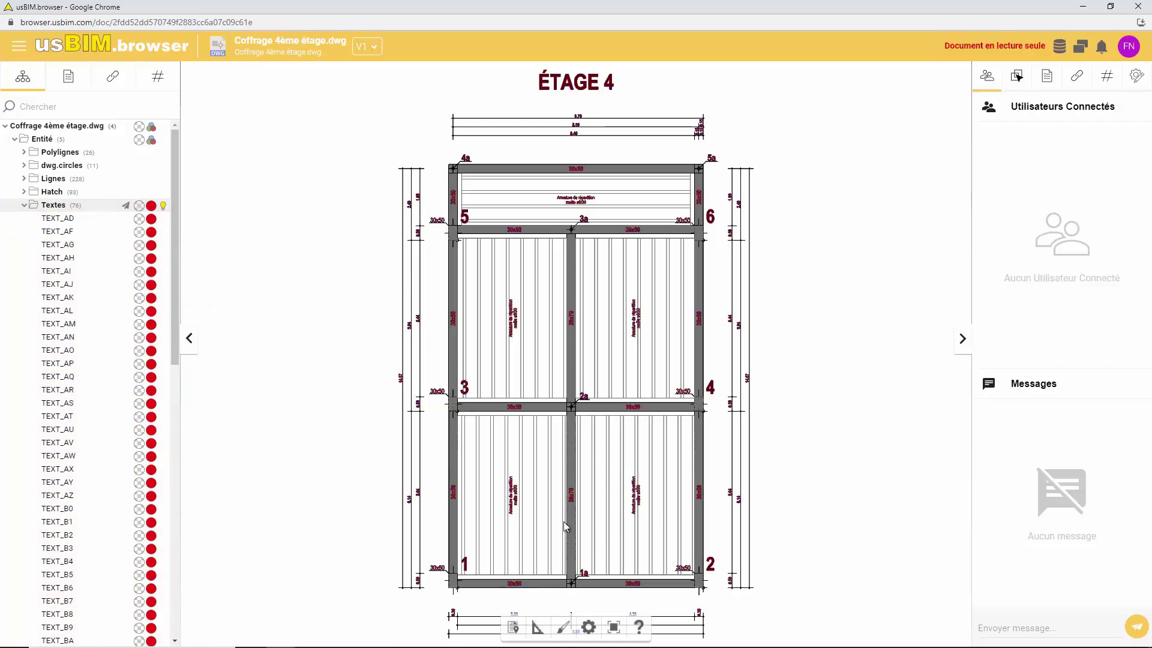
Try out the transparency setting on the Textes group and return it to fully opaque
{"action": "left_click", "coordinate": [25, 206]}
{"action": "left_click", "coordinate": [149, 218]}
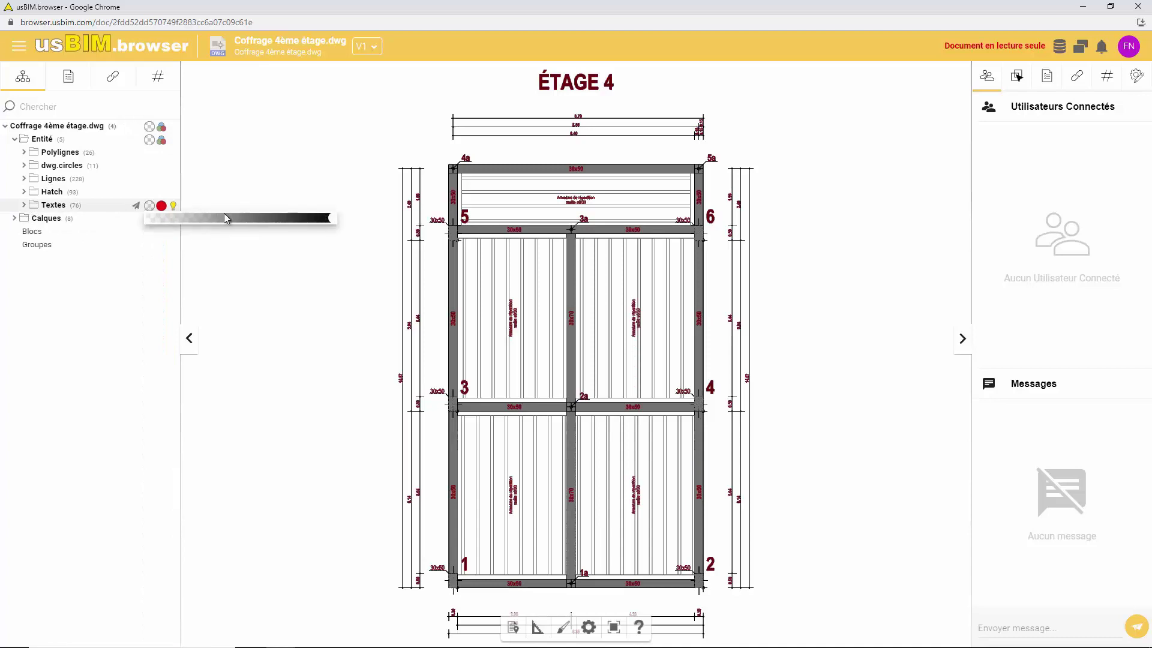
{"action": "mouse_move", "coordinate": [196, 214]}
{"action": "left_mouse_down"}
{"action": "mouse_move", "coordinate": [171, 213]}
{"action": "mouse_move", "coordinate": [396, 230]}
{"action": "left_mouse_up"}
{"action": "left_click", "coordinate": [343, 286]}
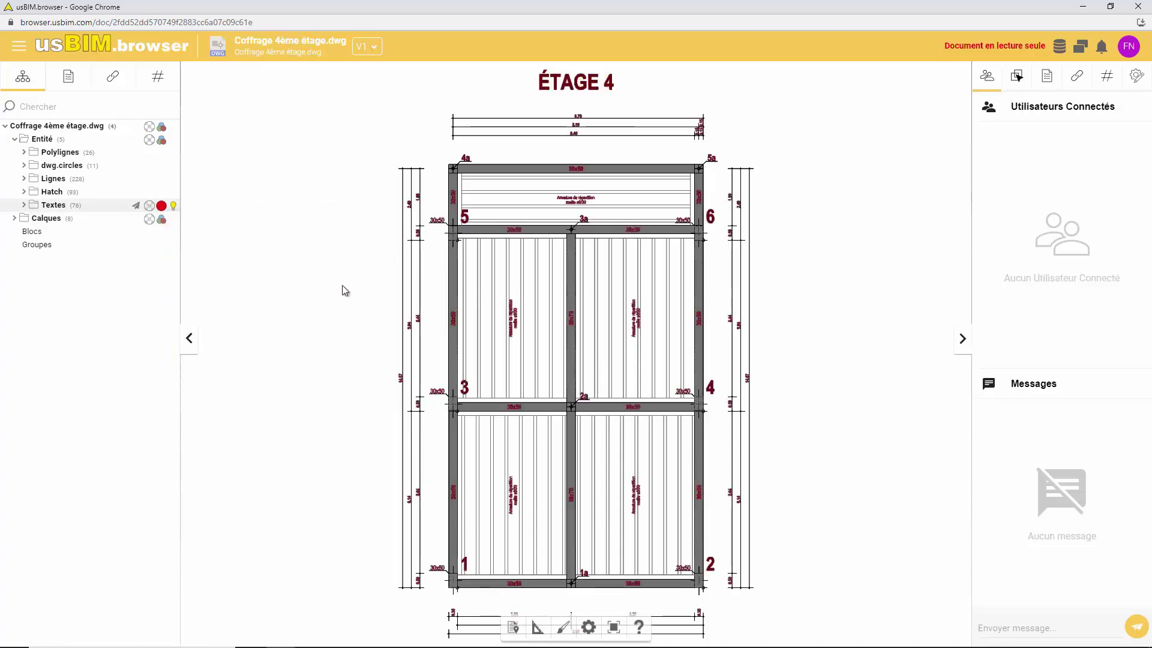
Open the Armature Poutre 7 drawing linked to the hatched beam between points 2 and 4
{"action": "left_click", "coordinate": [702, 529]}
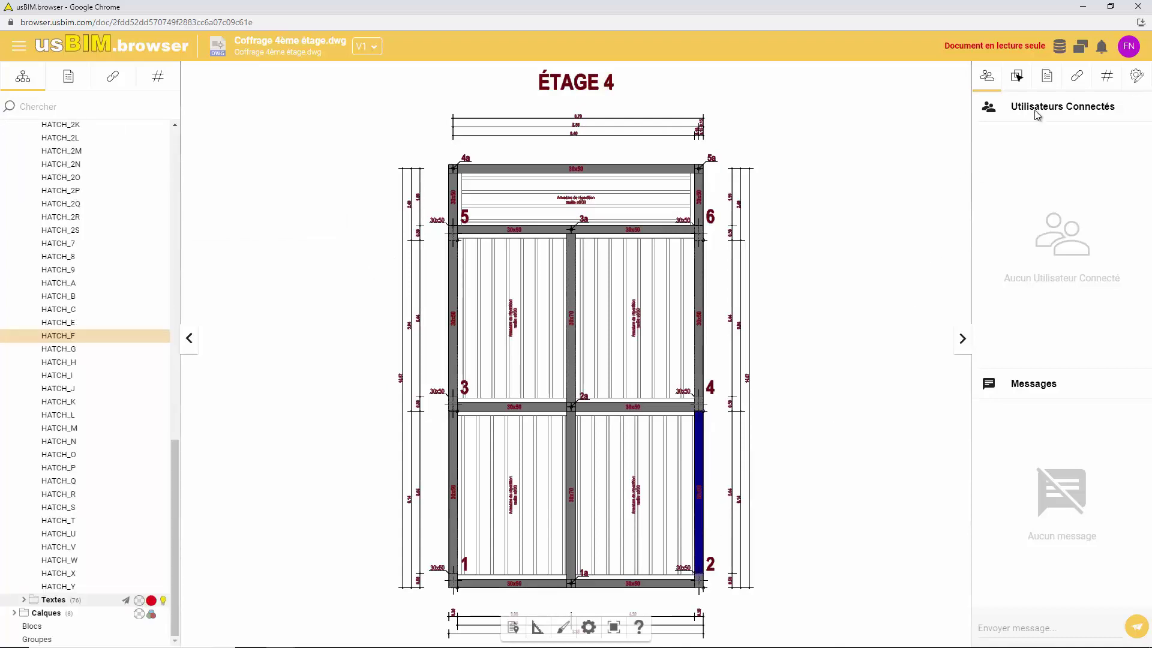
{"action": "left_click", "coordinate": [1077, 76]}
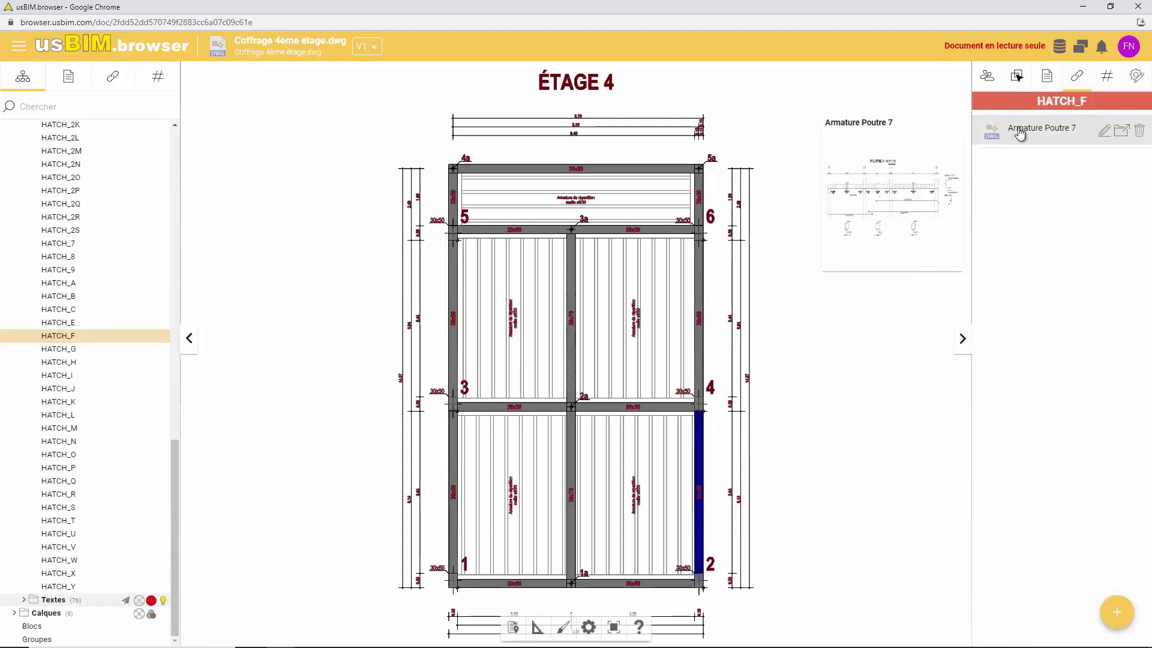
{"action": "left_click", "coordinate": [1020, 131]}
{"action": "left_click", "coordinate": [825, 106]}
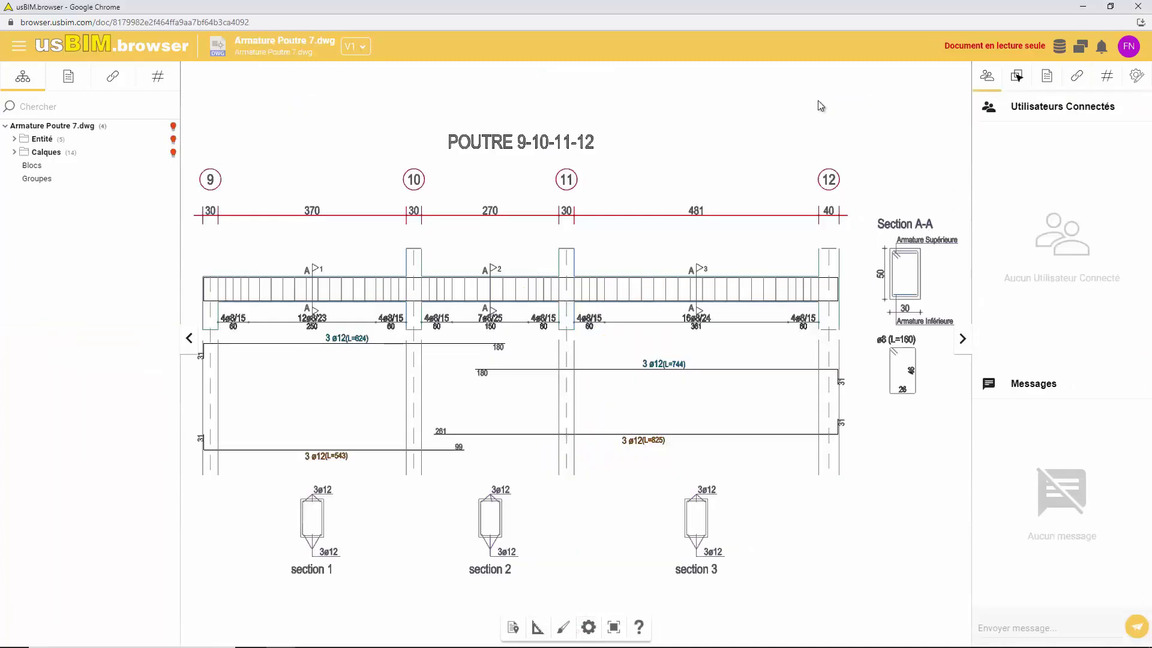
Create an issue on Armature Poutre 7.dwg with state Ouvert, title "Augmenter armature" and description "augmenter la section des fers"
{"action": "left_click", "coordinate": [18, 45]}
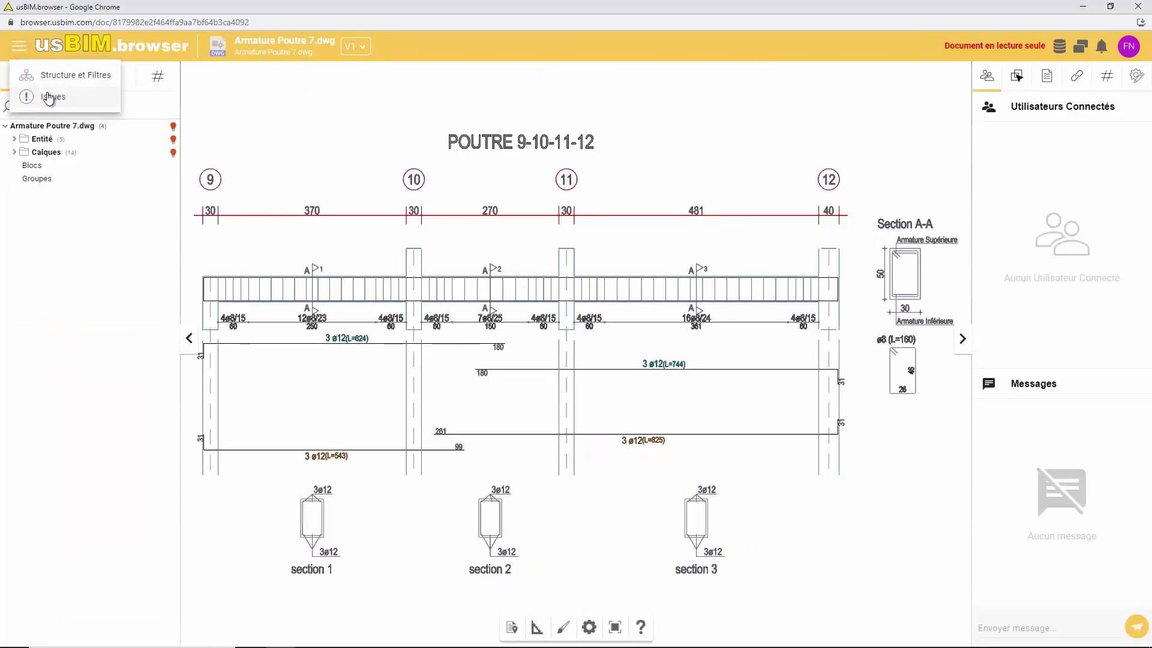
{"action": "left_click", "coordinate": [37, 100]}
{"action": "left_click", "coordinate": [145, 612]}
{"action": "left_click", "coordinate": [78, 93]}
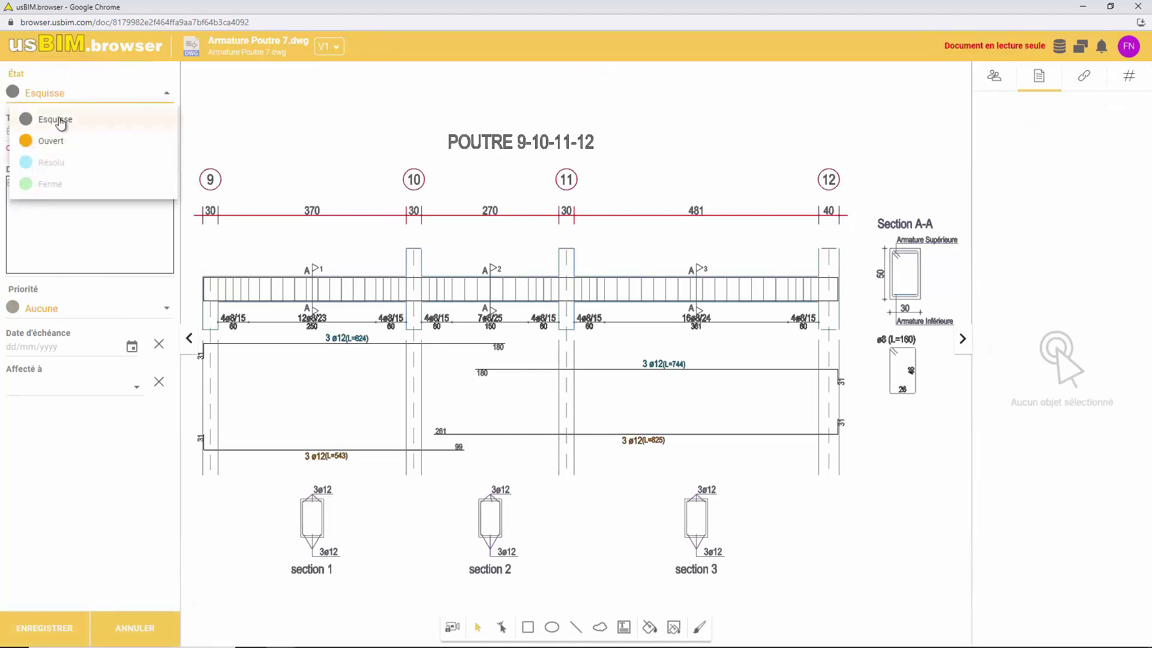
{"action": "left_click", "coordinate": [60, 117]}
{"action": "type", "text": "Augmenter armature"}
{"action": "left_click", "coordinate": [78, 174]}
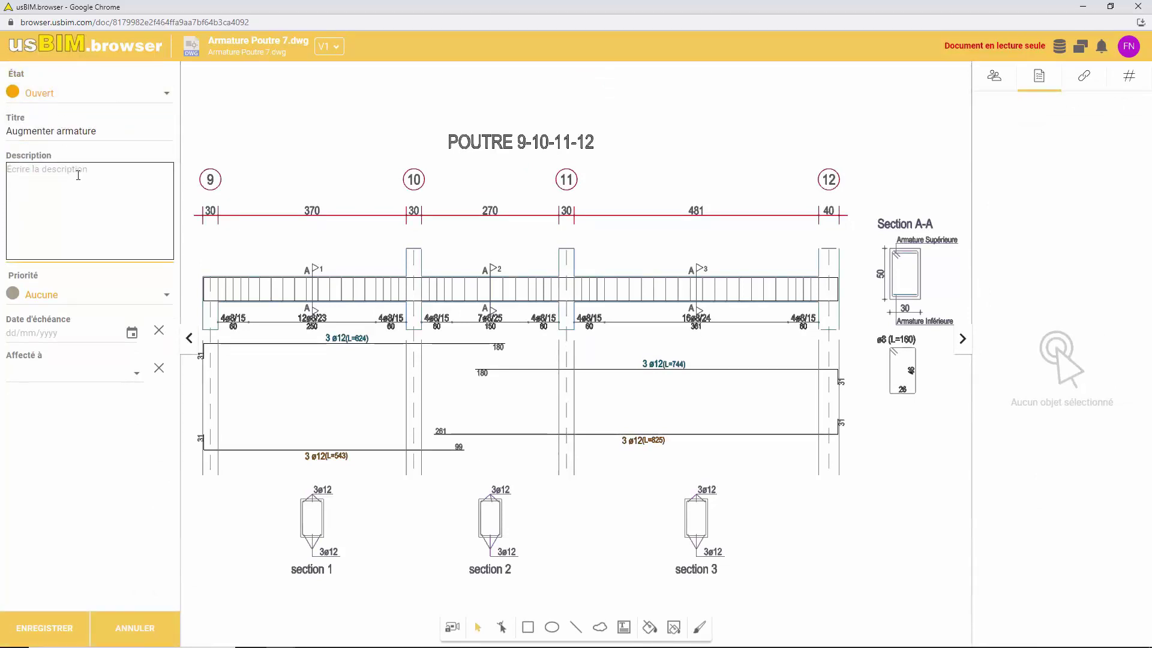
{"action": "type", "text": "augmenter la section des fers"}
Set the new issue's priority to Moyenne and its due date to 18/03/2022
{"action": "left_click", "coordinate": [94, 300]}
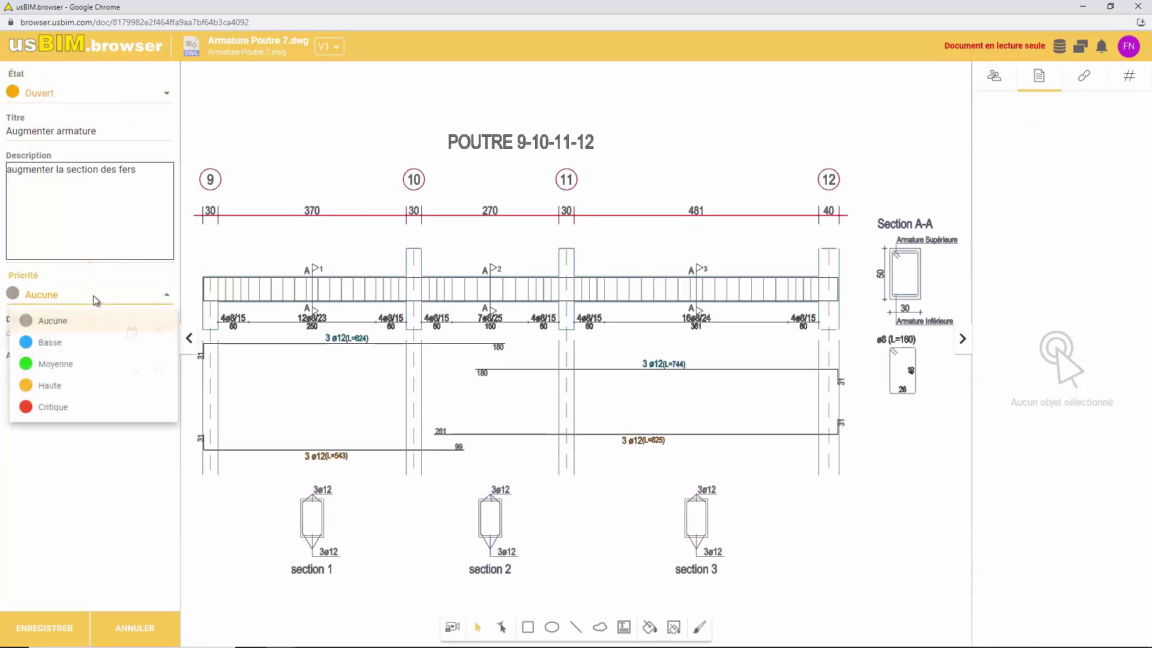
{"action": "left_click", "coordinate": [69, 362]}
{"action": "left_click", "coordinate": [132, 333]}
{"action": "left_click", "coordinate": [120, 456]}
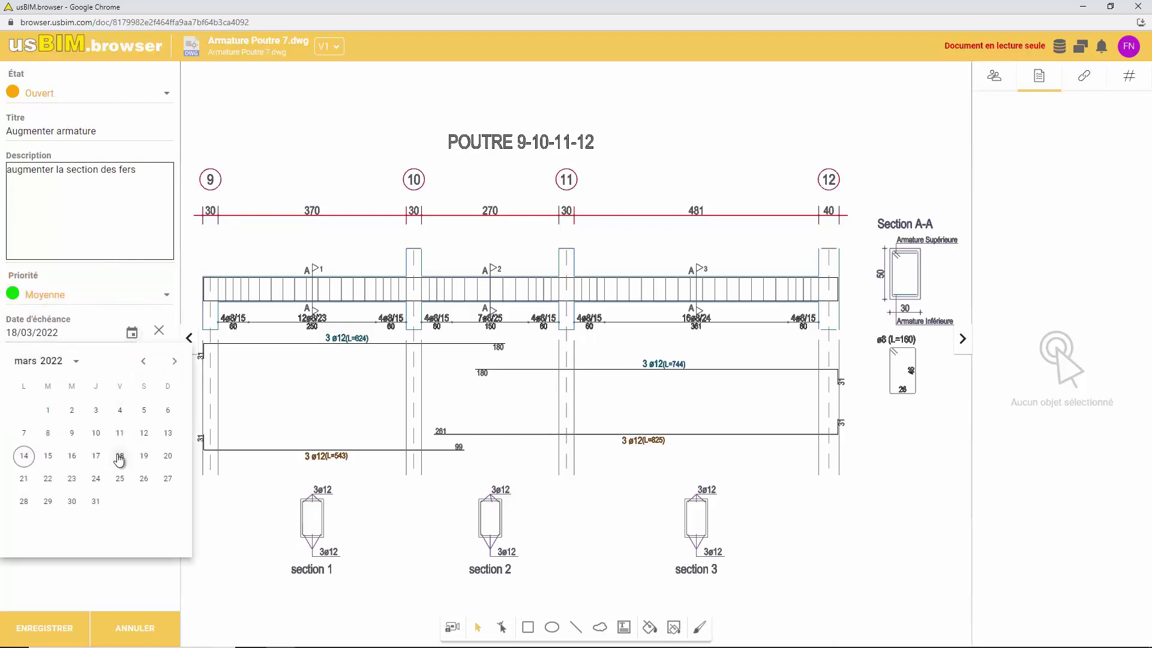
Assign the issue to a collaborator and frame the labels 3 ø12(L=624) and 3 ø12(L=543) with markup rectangles
{"action": "left_click", "coordinate": [82, 374]}
{"action": "left_click", "coordinate": [68, 396]}
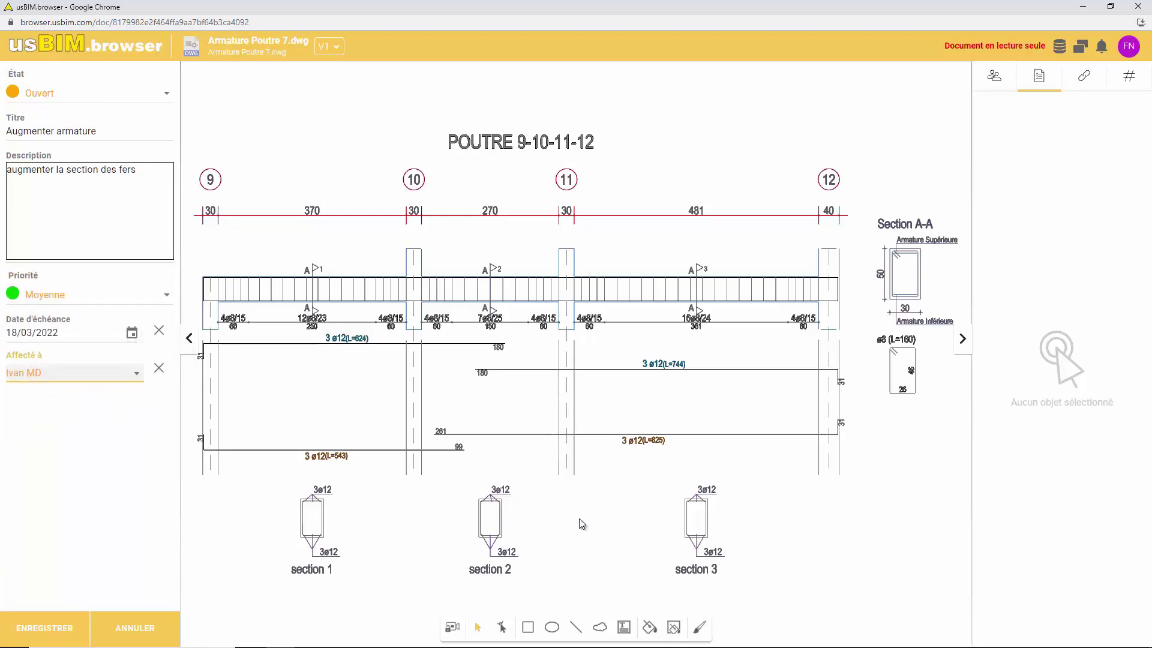
{"action": "left_click", "coordinate": [528, 627]}
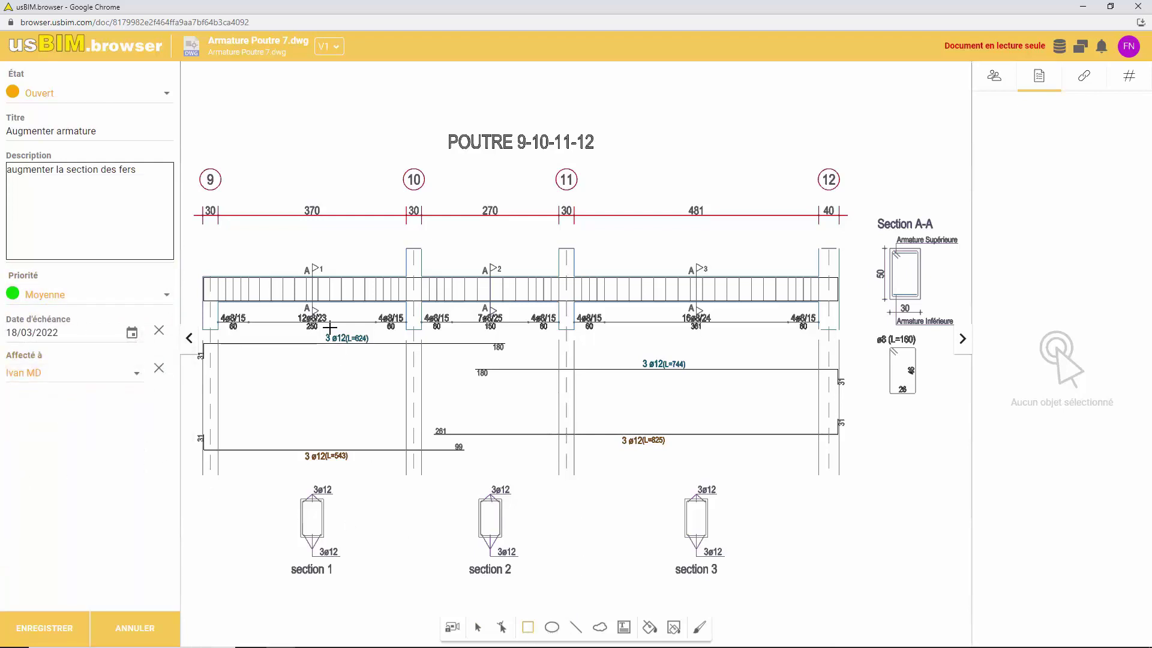
{"action": "left_click_drag", "start_coordinate": [320, 329], "coordinate": [375, 352]}
{"action": "mouse_move", "coordinate": [299, 443]}
{"action": "left_mouse_down"}
{"action": "mouse_move", "coordinate": [368, 475]}
{"action": "mouse_move", "coordinate": [358, 473]}
{"action": "left_mouse_up"}
Colour the outlines of both markup rectangles red and save the issue
{"action": "left_click", "coordinate": [1081, 195]}
{"action": "left_click", "coordinate": [1128, 218]}
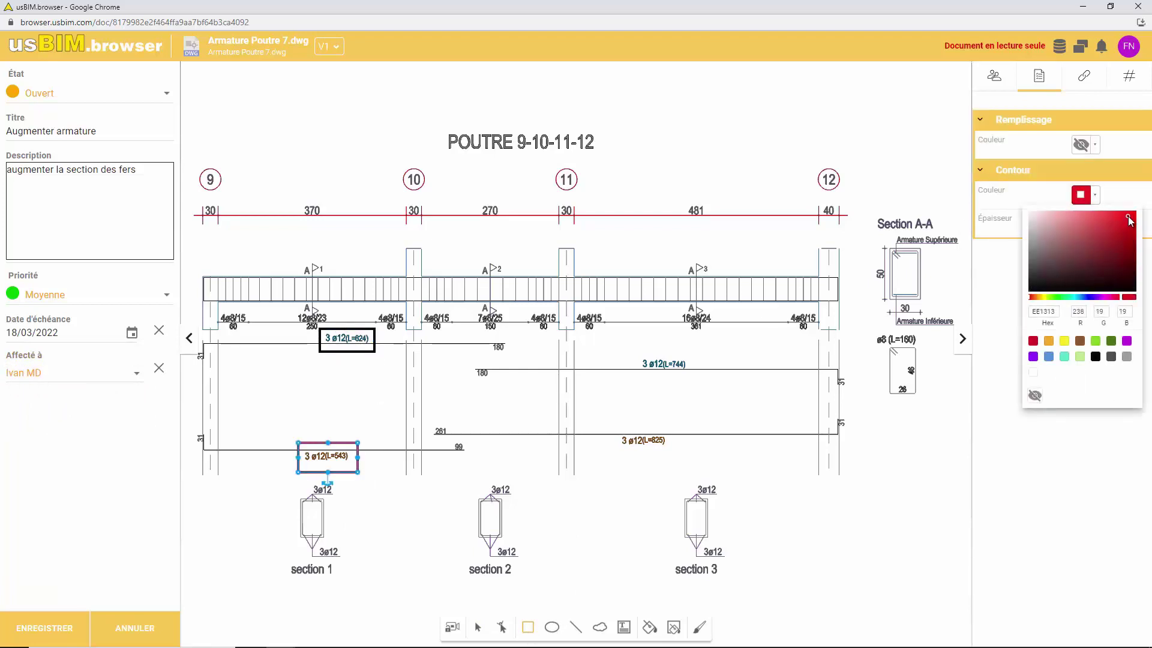
{"action": "left_click", "coordinate": [393, 398]}
{"action": "left_click", "coordinate": [476, 627]}
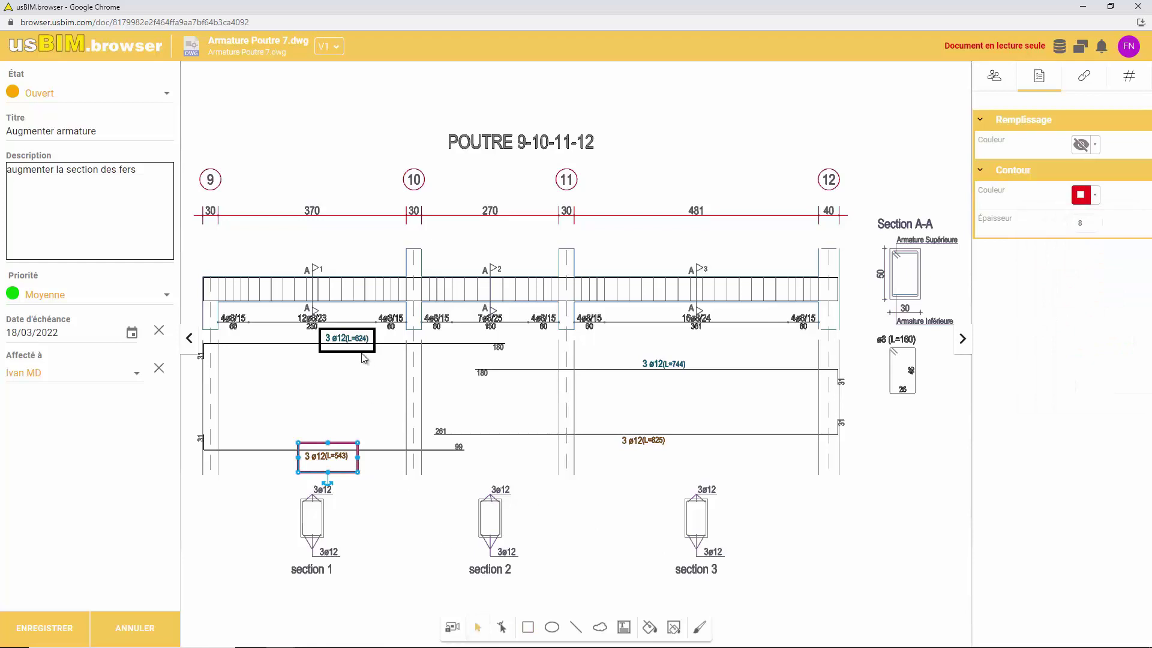
{"action": "left_click", "coordinate": [362, 352]}
{"action": "left_click", "coordinate": [1089, 195]}
{"action": "left_click", "coordinate": [1129, 217]}
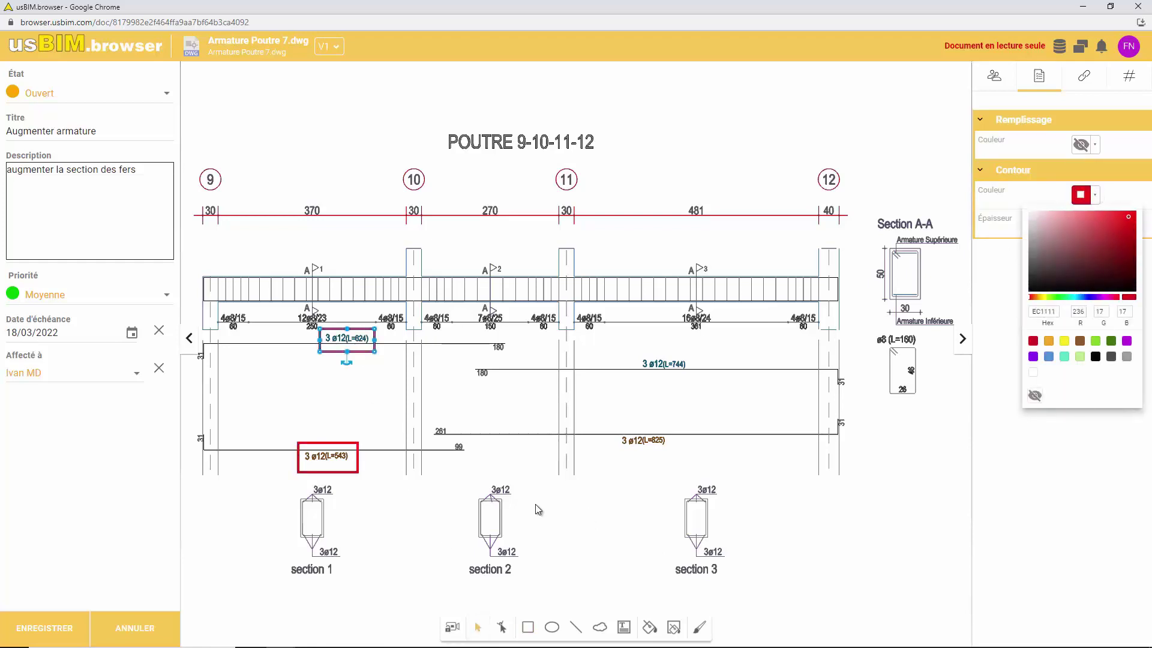
{"action": "left_click", "coordinate": [441, 413]}
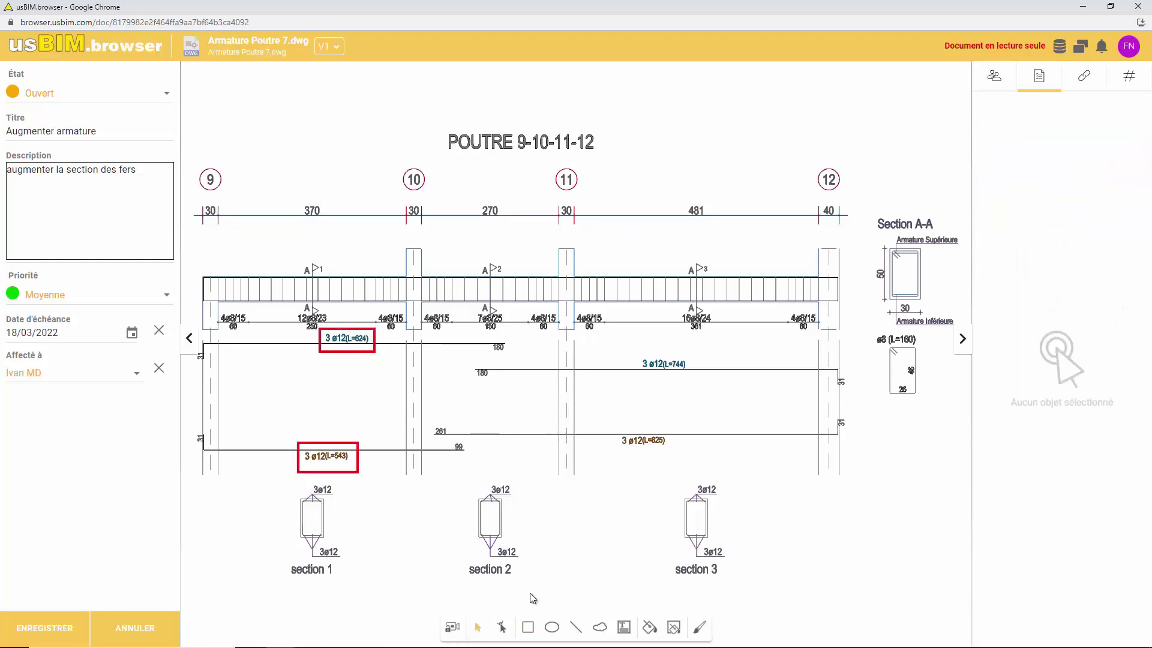
{"action": "left_click", "coordinate": [63, 621]}
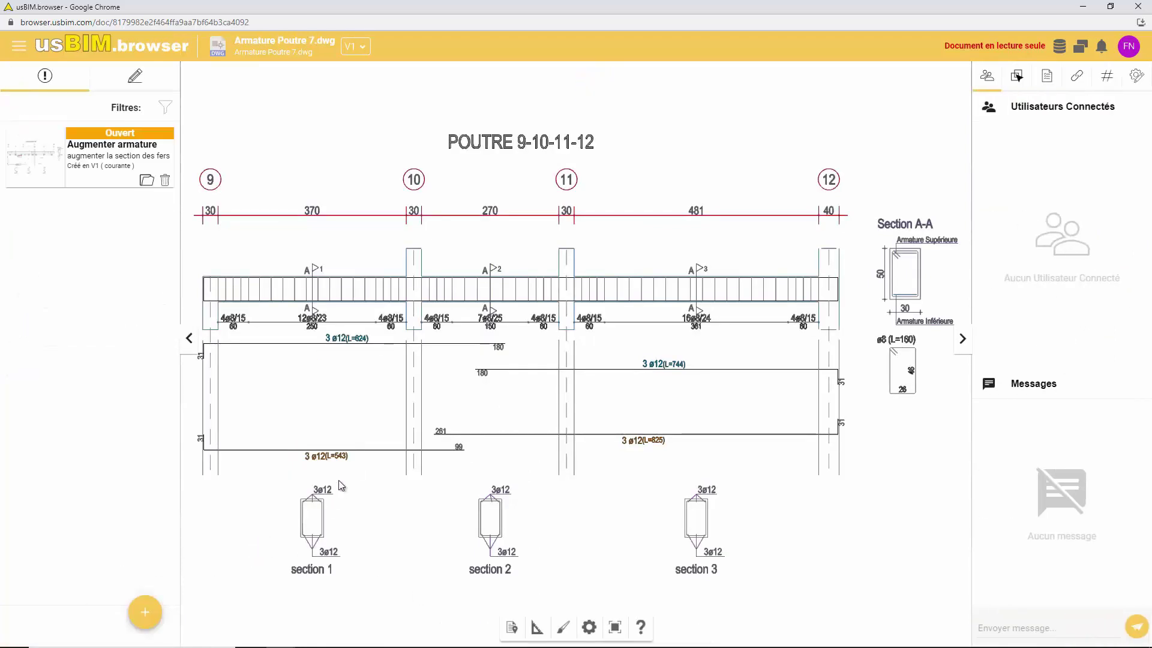
Add the #TagBIM property #Document.type equal to "armature" to Armature Poutre 7.dwg and save it
{"action": "left_click", "coordinate": [19, 45]}
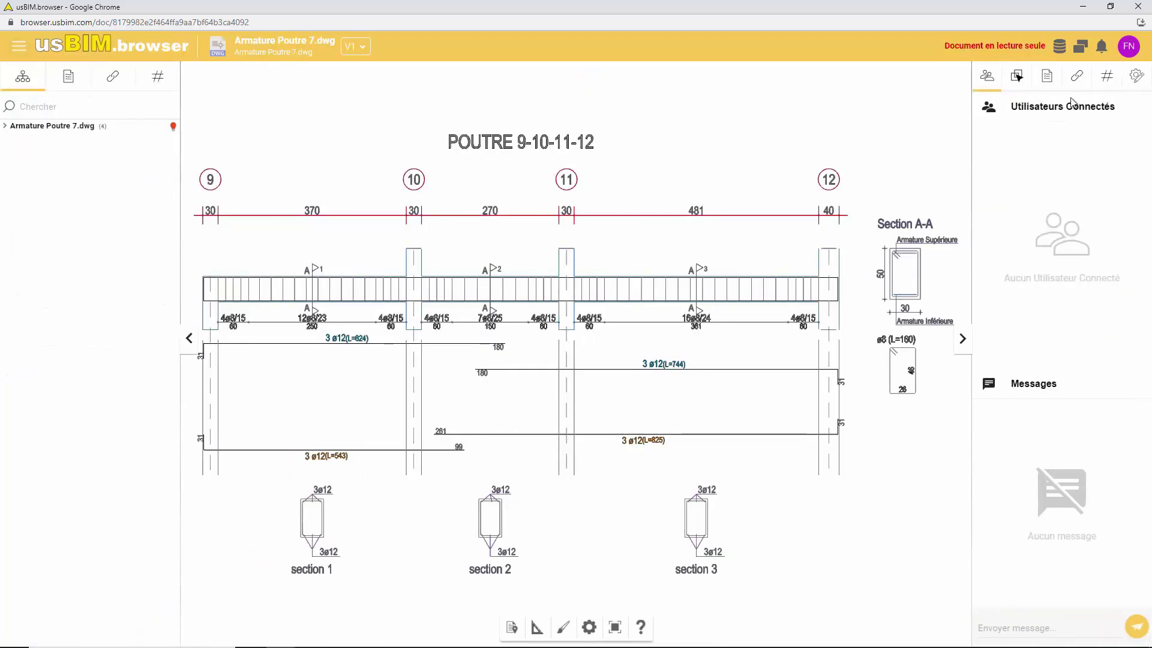
{"action": "left_click", "coordinate": [1107, 76]}
{"action": "left_click", "coordinate": [1117, 612]}
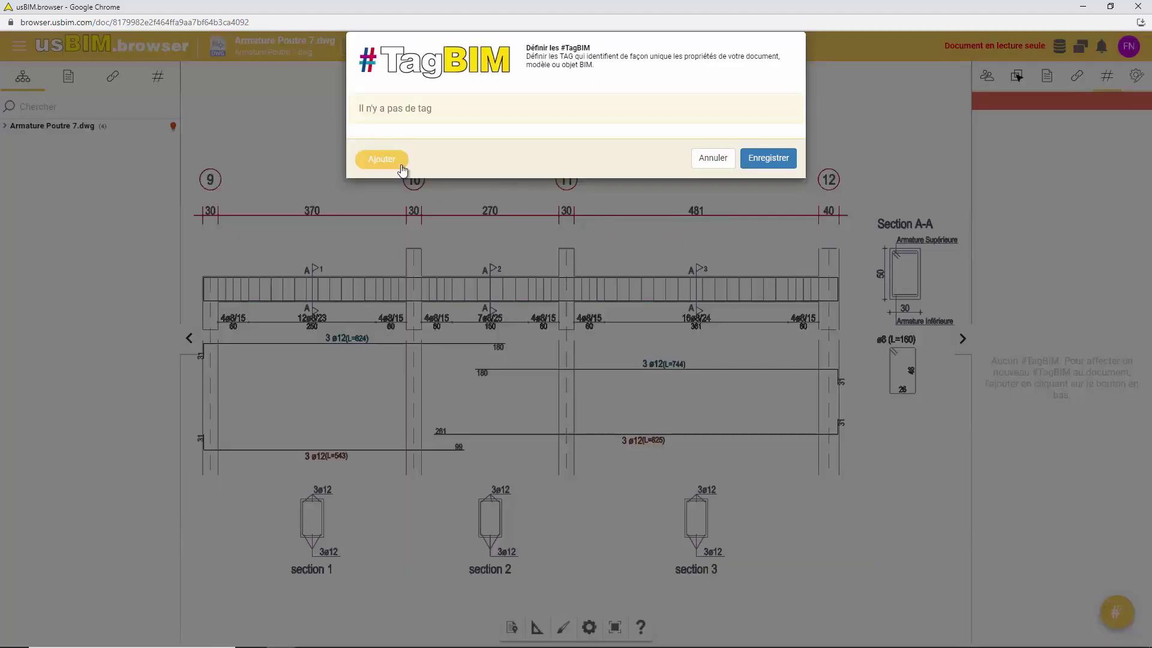
{"action": "left_click", "coordinate": [382, 159]}
{"action": "left_click", "coordinate": [453, 118]}
{"action": "type", "text": "#Document.type"}
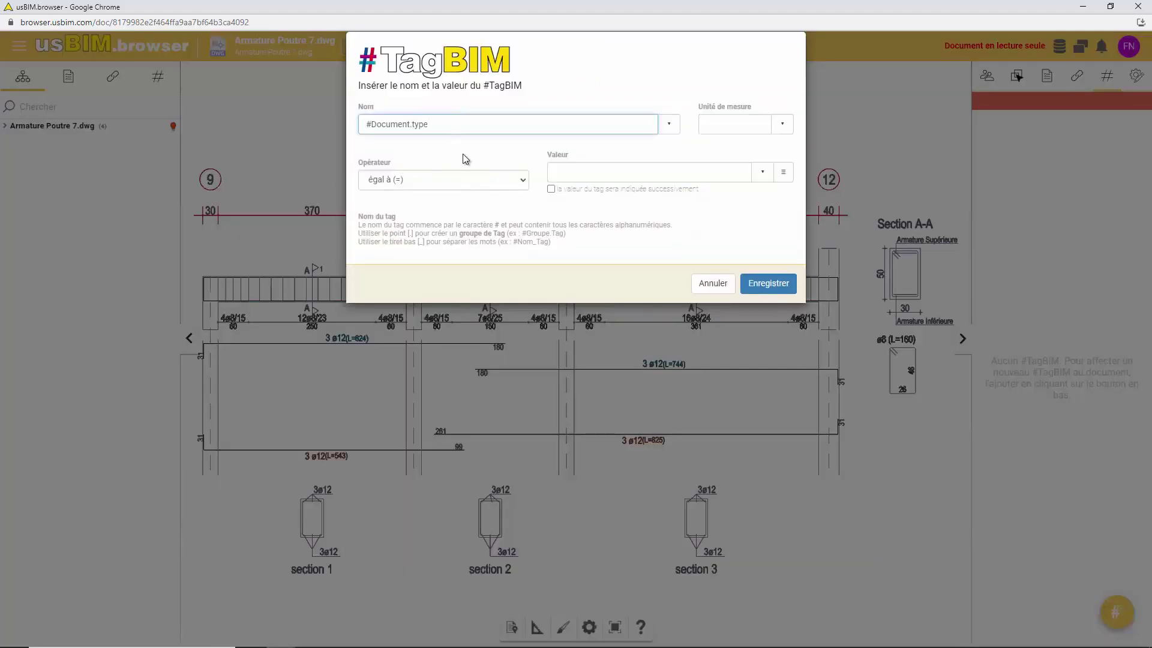
{"action": "left_click", "coordinate": [587, 172]}
{"action": "type", "text": "armature"}
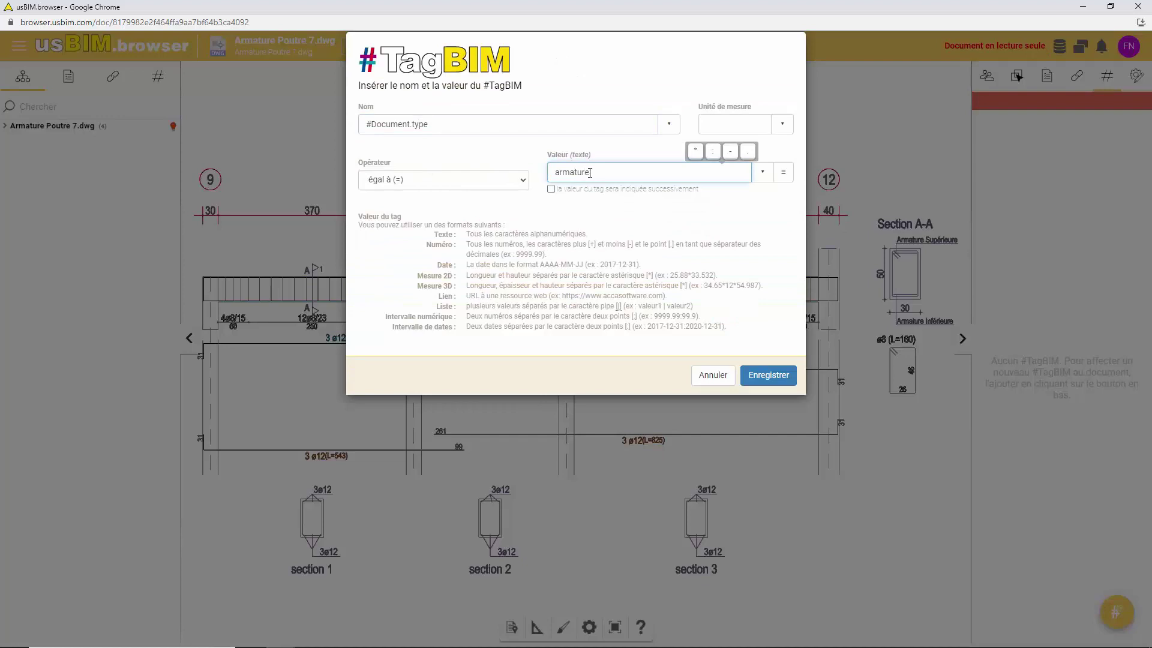
{"action": "left_click", "coordinate": [768, 376]}
{"action": "left_click", "coordinate": [769, 178]}
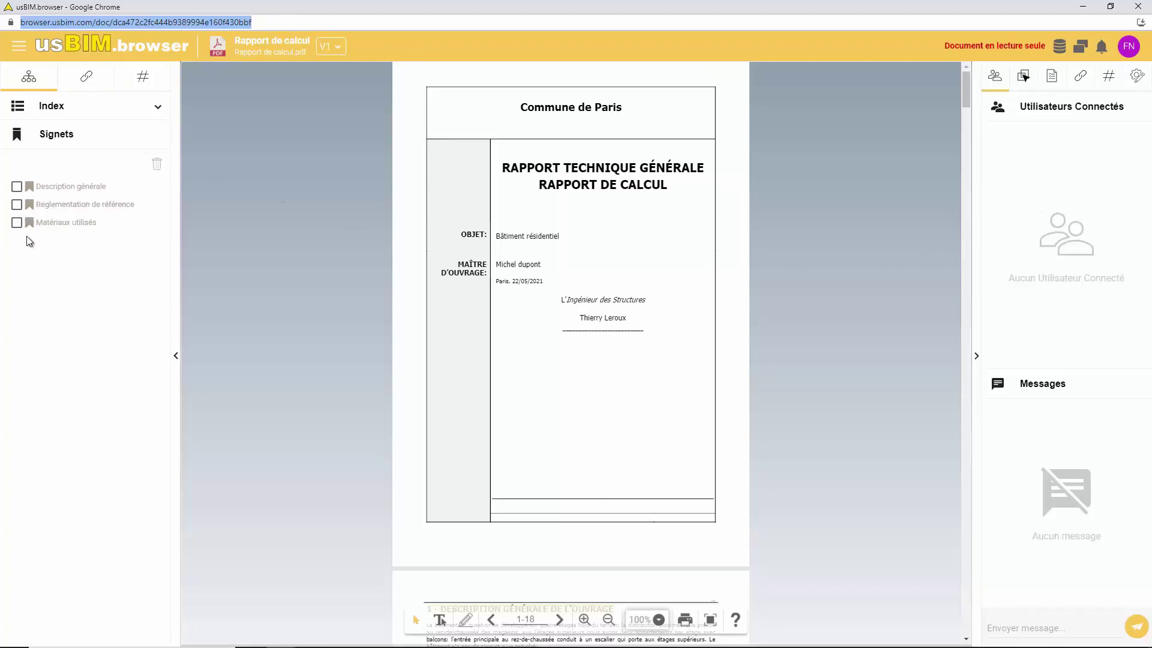
In Rapport de calcul.pdf, create a text bookmark titled "Terrain de fondation" on the section 4 heading
{"action": "left_click", "coordinate": [43, 188]}
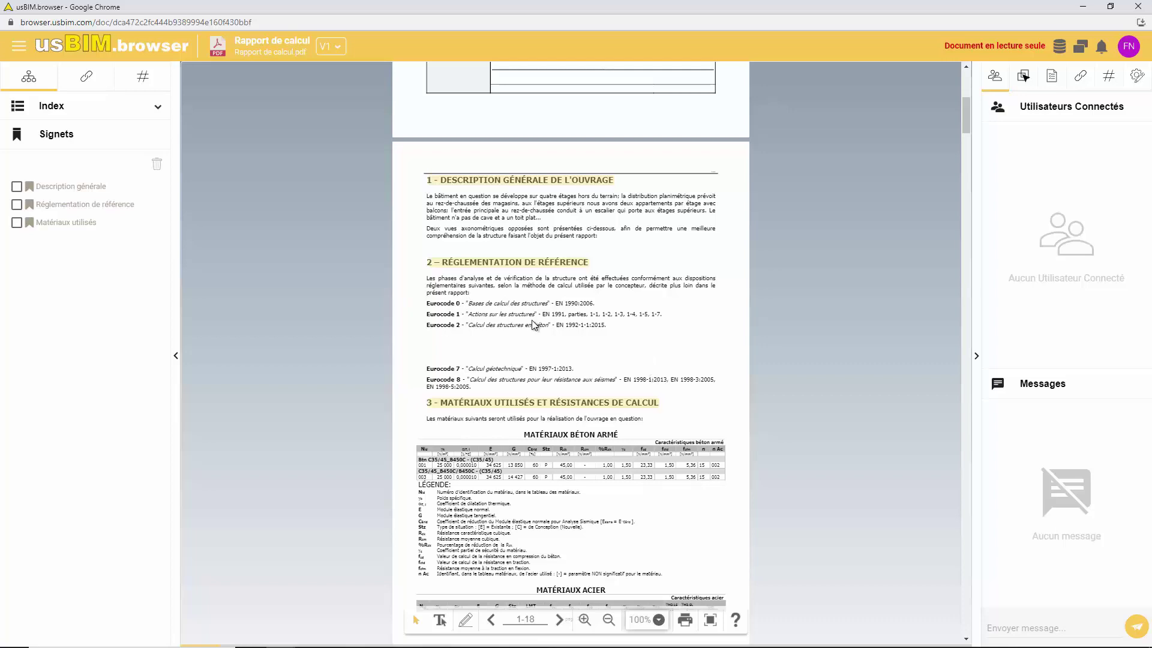
{"action": "scroll", "coordinate": [534, 324], "scroll_direction": "down", "scroll_amount": 15}
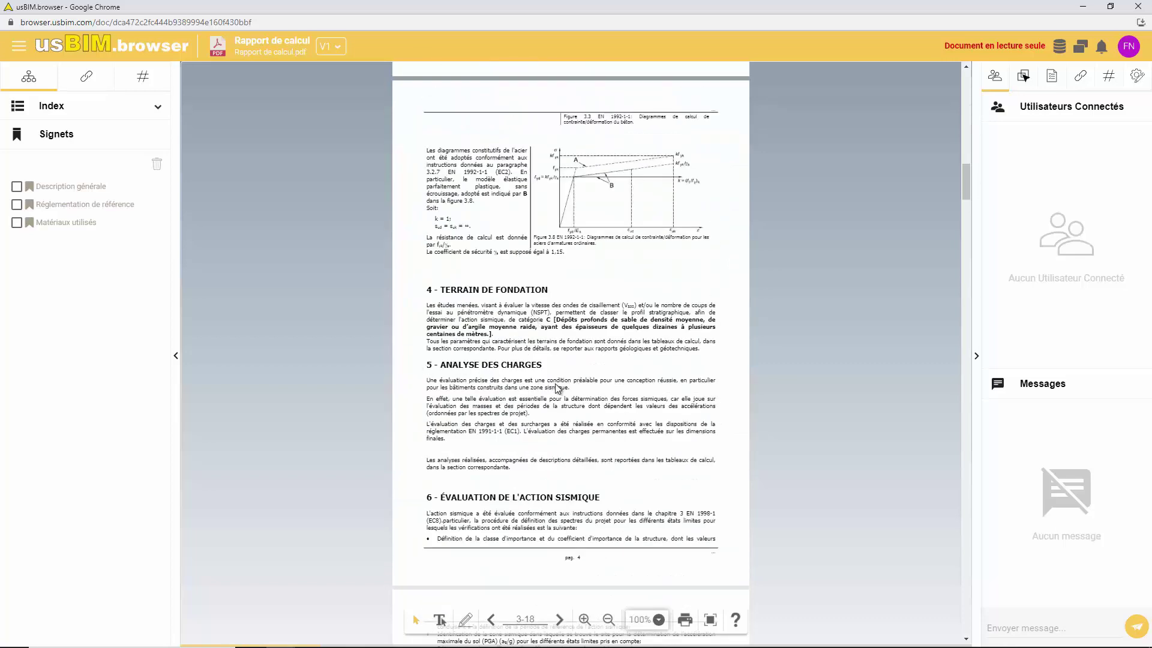
{"action": "left_click", "coordinate": [465, 620]}
{"action": "left_click", "coordinate": [478, 619]}
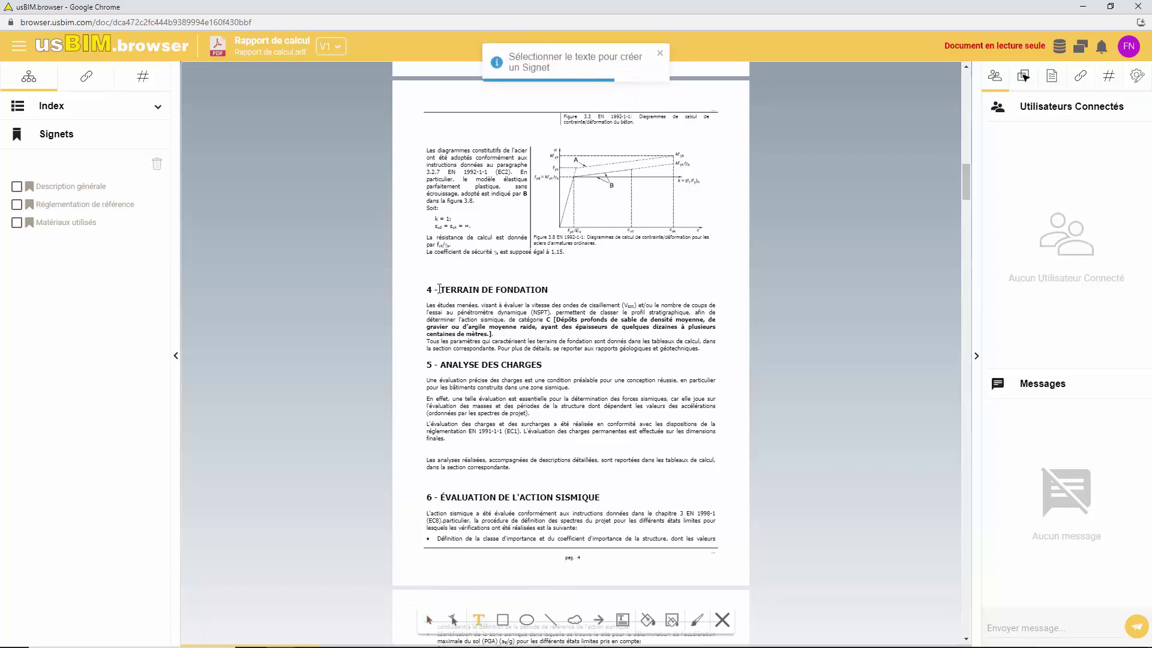
{"action": "left_click_drag", "start_coordinate": [439, 289], "coordinate": [549, 292]}
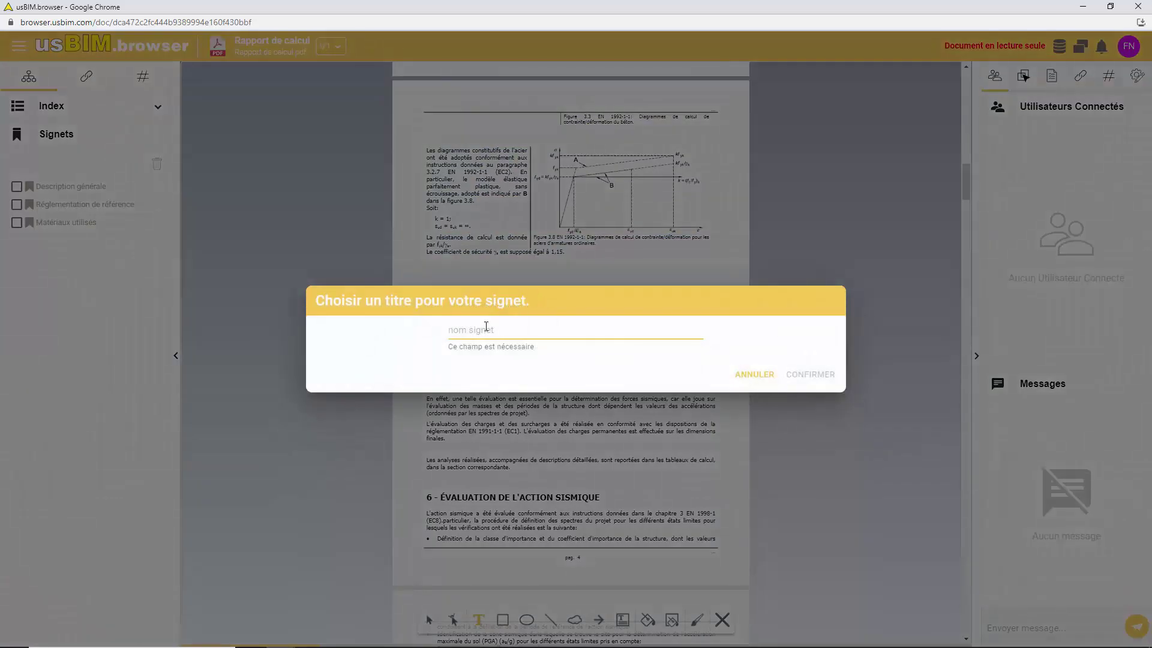
{"action": "type", "text": "Terrain de fondation"}
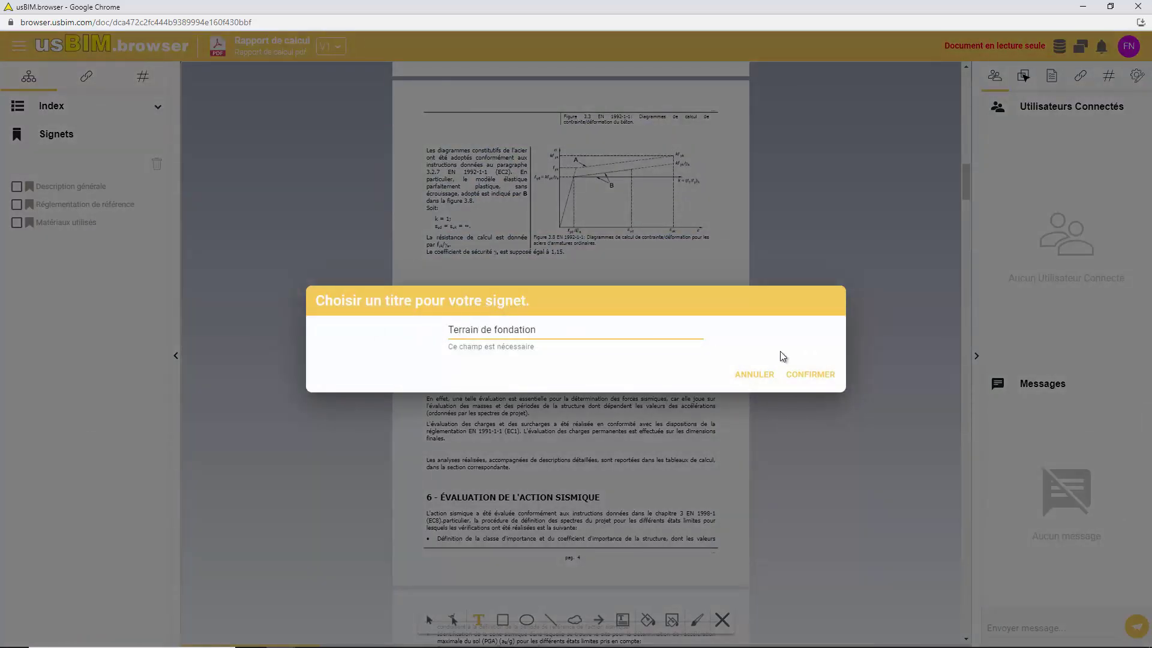
{"action": "left_click", "coordinate": [810, 374]}
Frame the Matériaux béton armé table with its legend on page 2 as a rectangular bookmark titled "Tableau BA"
{"action": "scroll", "coordinate": [689, 424], "scroll_direction": "up", "scroll_amount": 5}
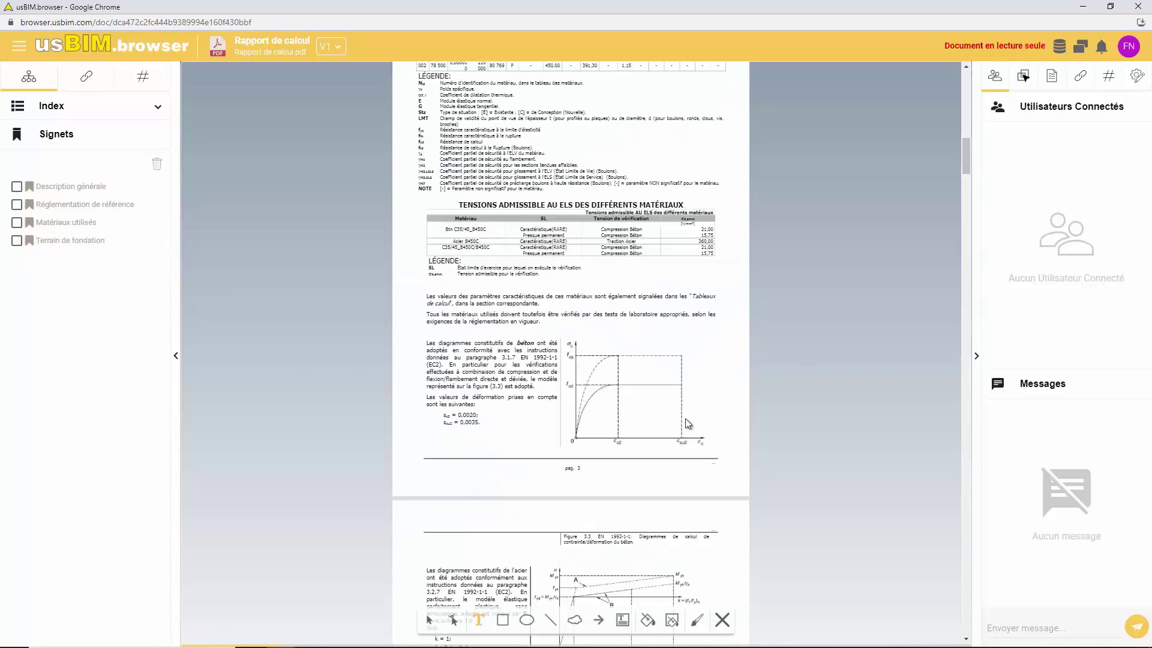
{"action": "scroll", "coordinate": [678, 417], "scroll_direction": "up", "scroll_amount": 8}
{"action": "left_click", "coordinate": [502, 620]}
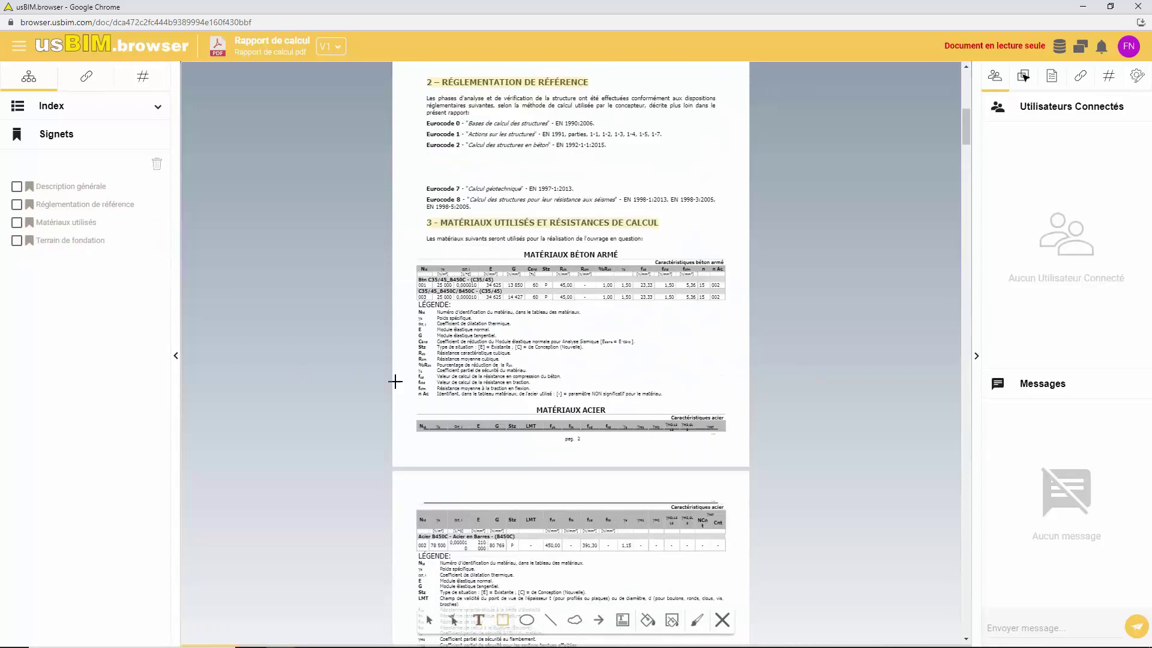
{"action": "left_click_drag", "start_coordinate": [409, 248], "coordinate": [732, 405]}
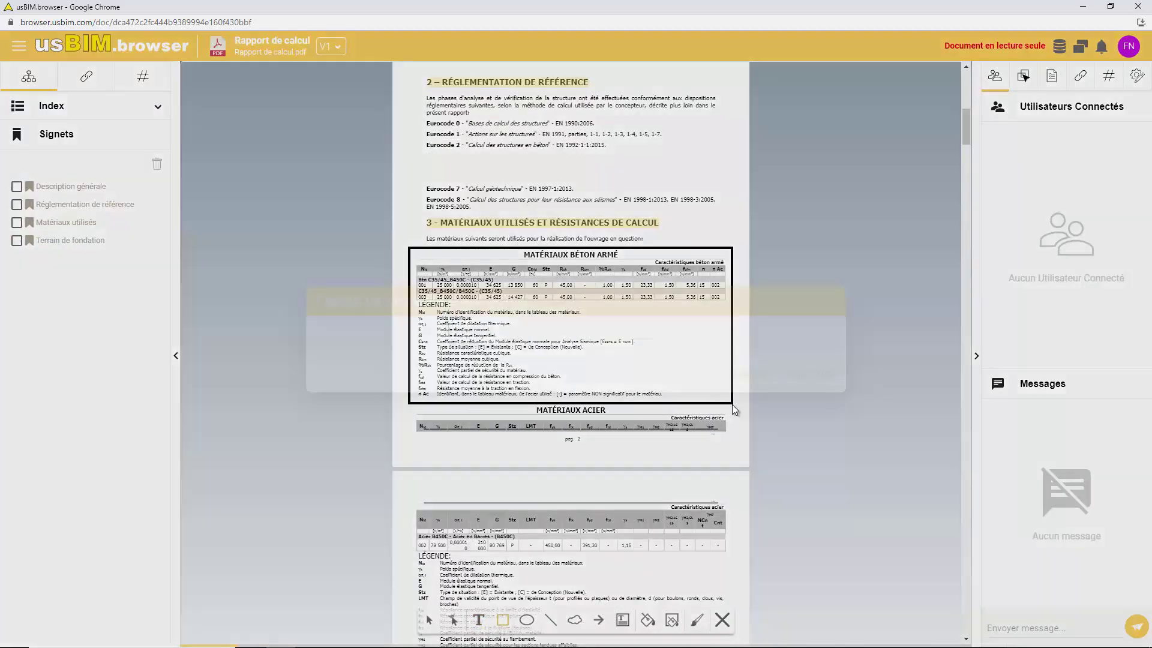
{"action": "type", "text": "Tableau BA"}
{"action": "left_click", "coordinate": [810, 374]}
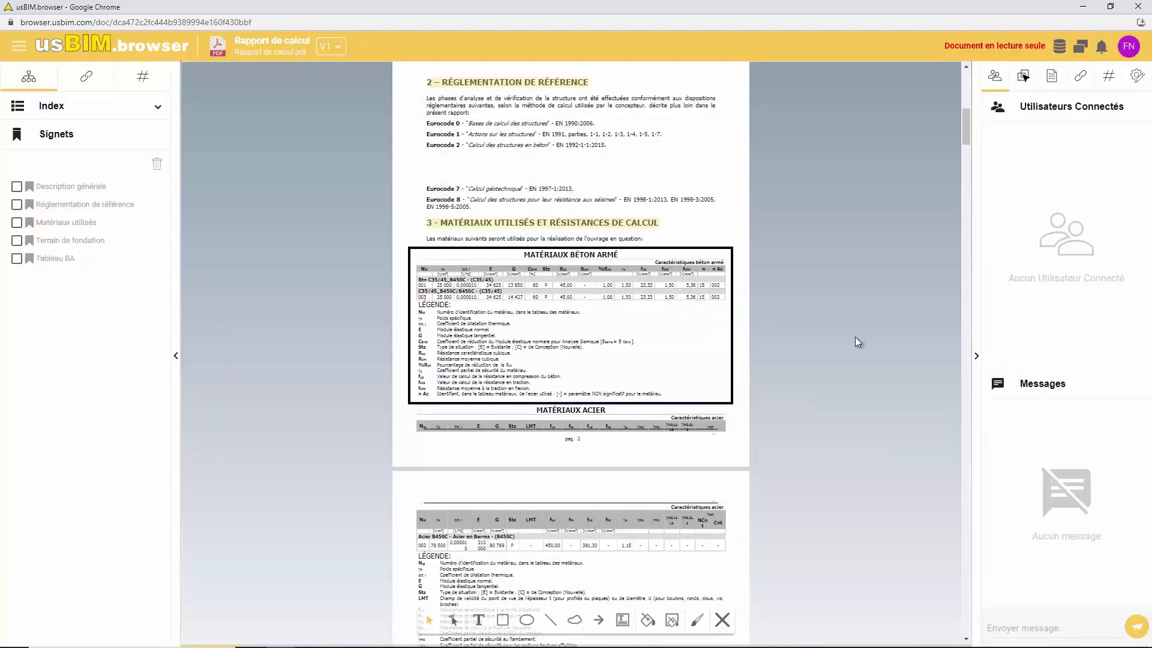
Add the #TagBIM property #Tableau.materiau equal to "béton armé" to the Tableau BA bookmark and save it
{"action": "left_click", "coordinate": [733, 351]}
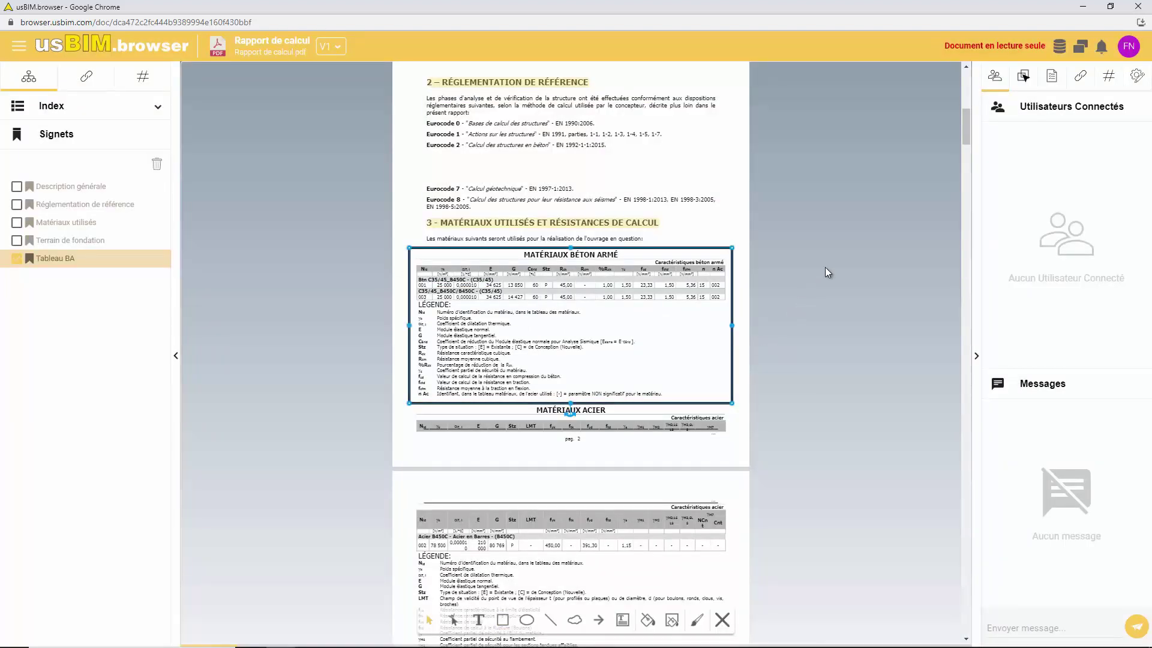
{"action": "left_click", "coordinate": [1109, 76]}
{"action": "left_click", "coordinate": [1117, 612]}
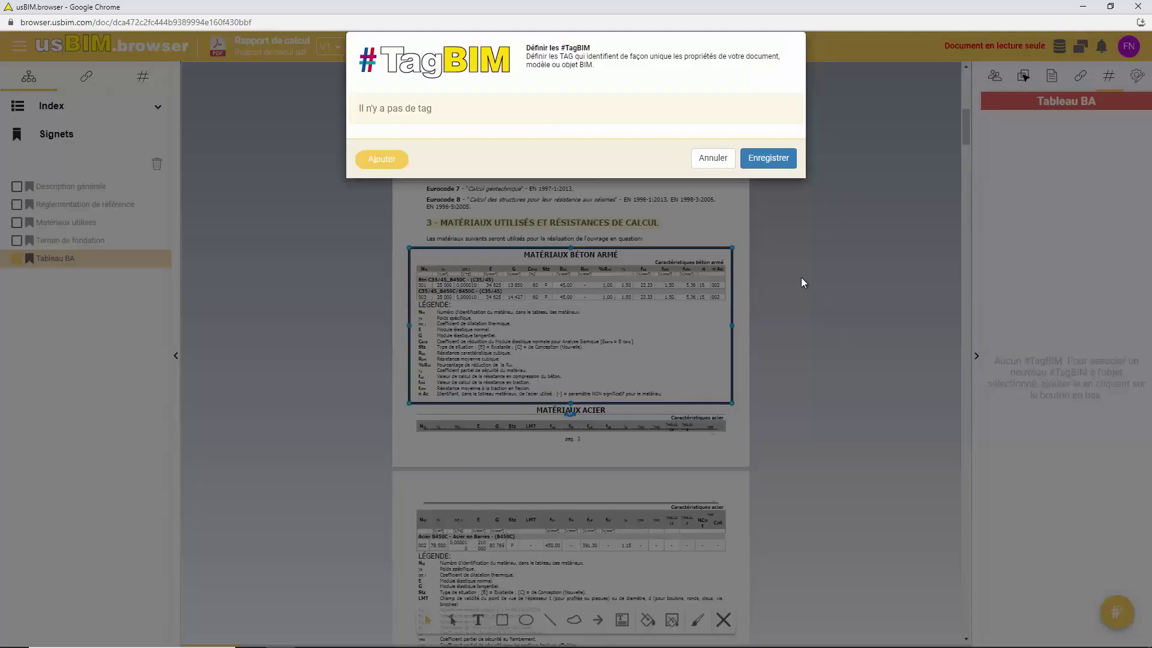
{"action": "left_click", "coordinate": [381, 159]}
{"action": "type", "text": "#Tableau.matériau"}
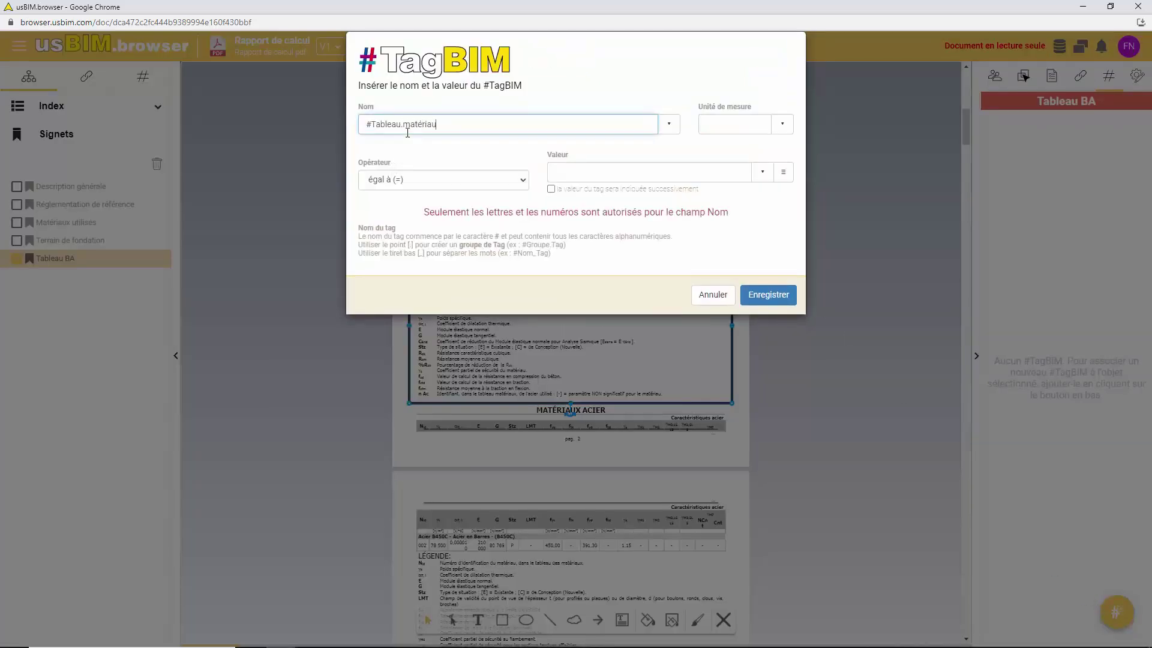
{"action": "left_click", "coordinate": [566, 171]}
{"action": "type", "text": "béton arm"}
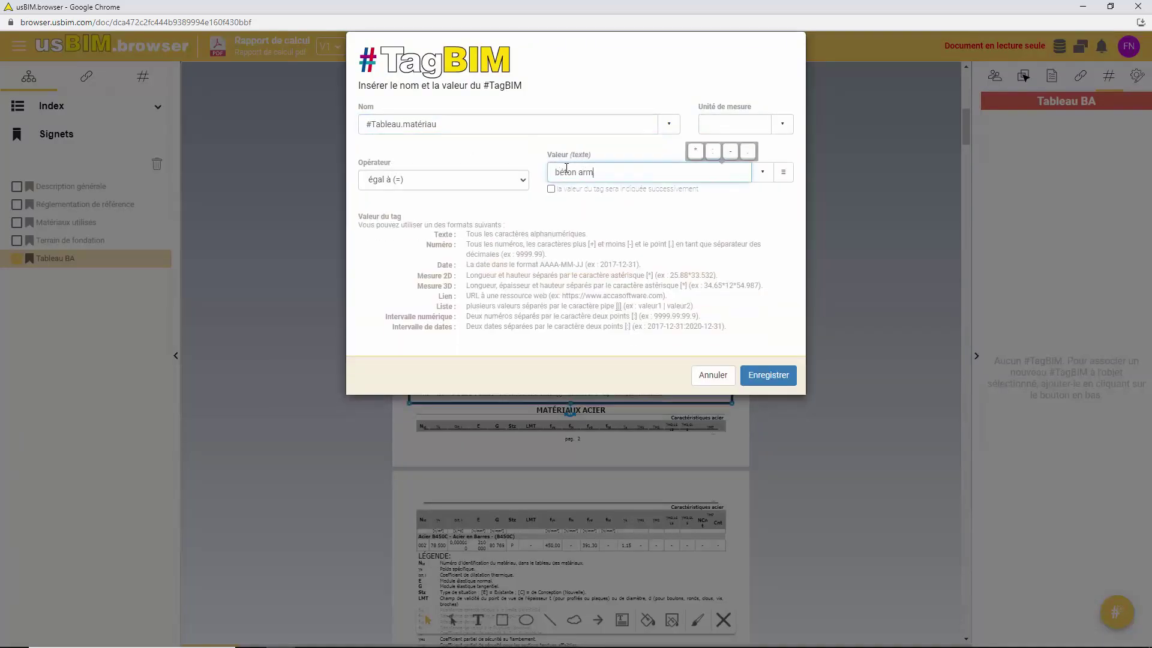
{"action": "type", "text": "é"}
{"action": "key", "text": "Return"}
{"action": "left_click", "coordinate": [768, 176]}
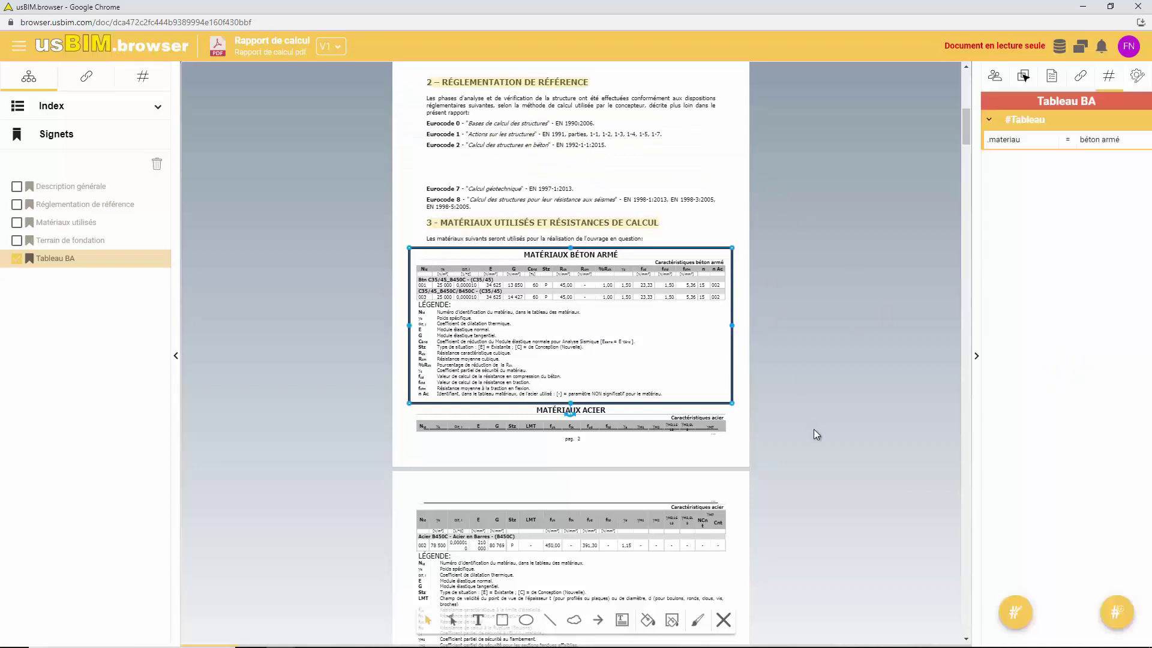
Link the Modèle structure.EDL file from the Maquettes folder to the Tableau BA bookmark
{"action": "left_click", "coordinate": [1080, 77]}
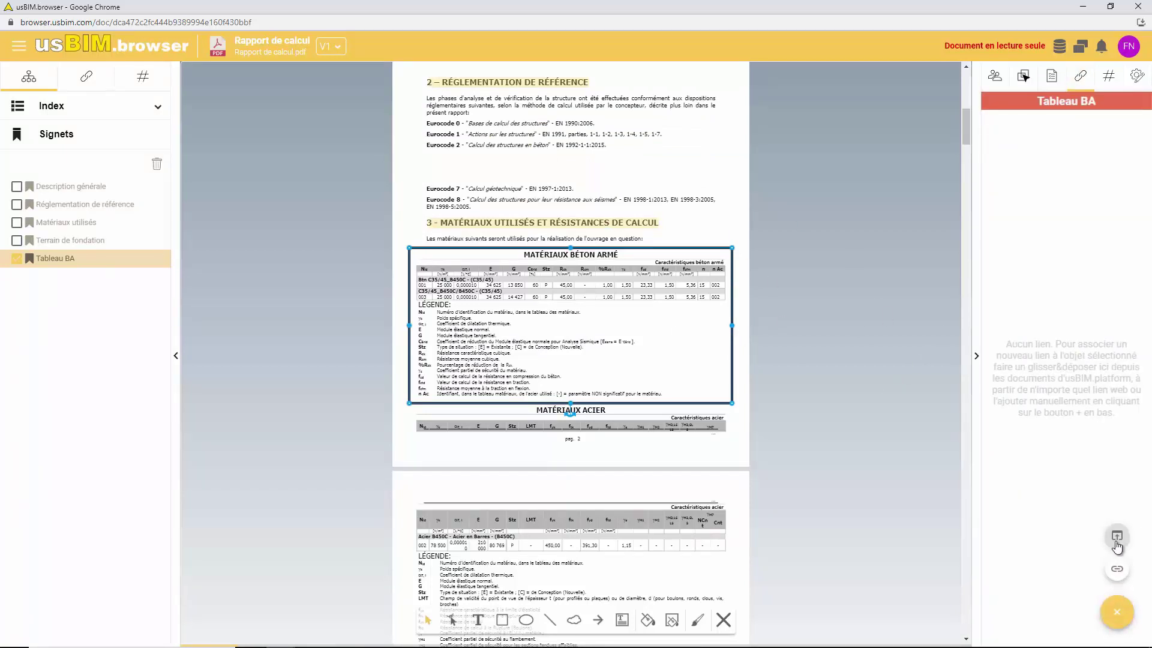
{"action": "left_click", "coordinate": [1115, 535]}
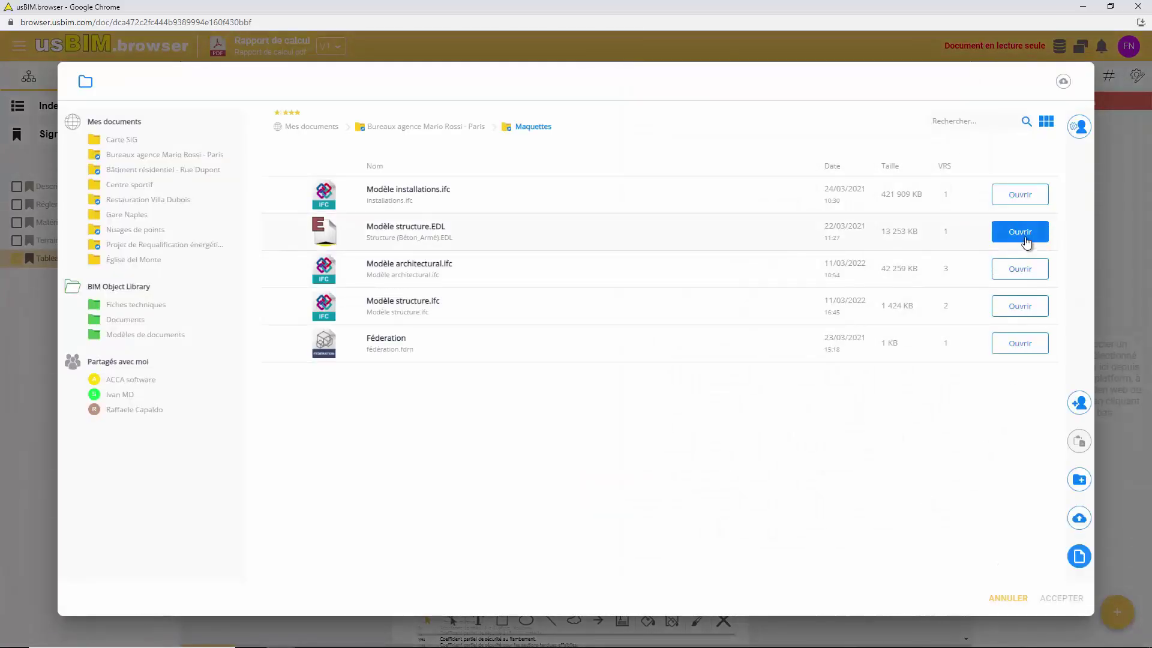
{"action": "left_click", "coordinate": [1020, 232]}
{"action": "left_click", "coordinate": [1062, 599]}
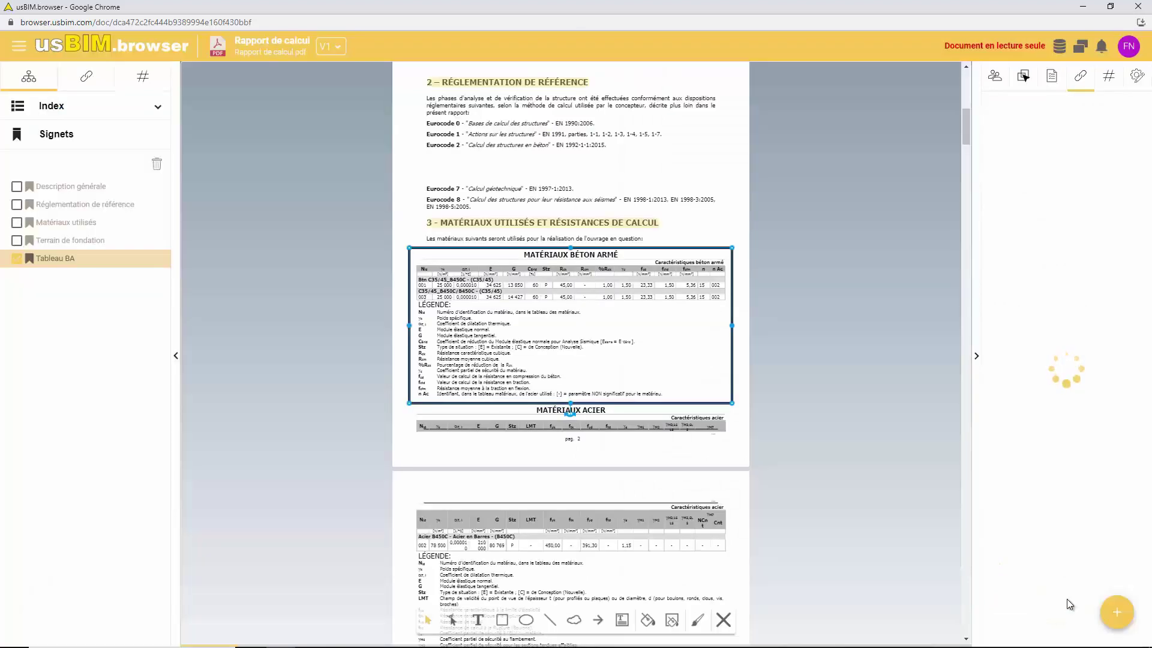
{"action": "left_click", "coordinate": [1116, 569]}
{"action": "left_click", "coordinate": [499, 309]}
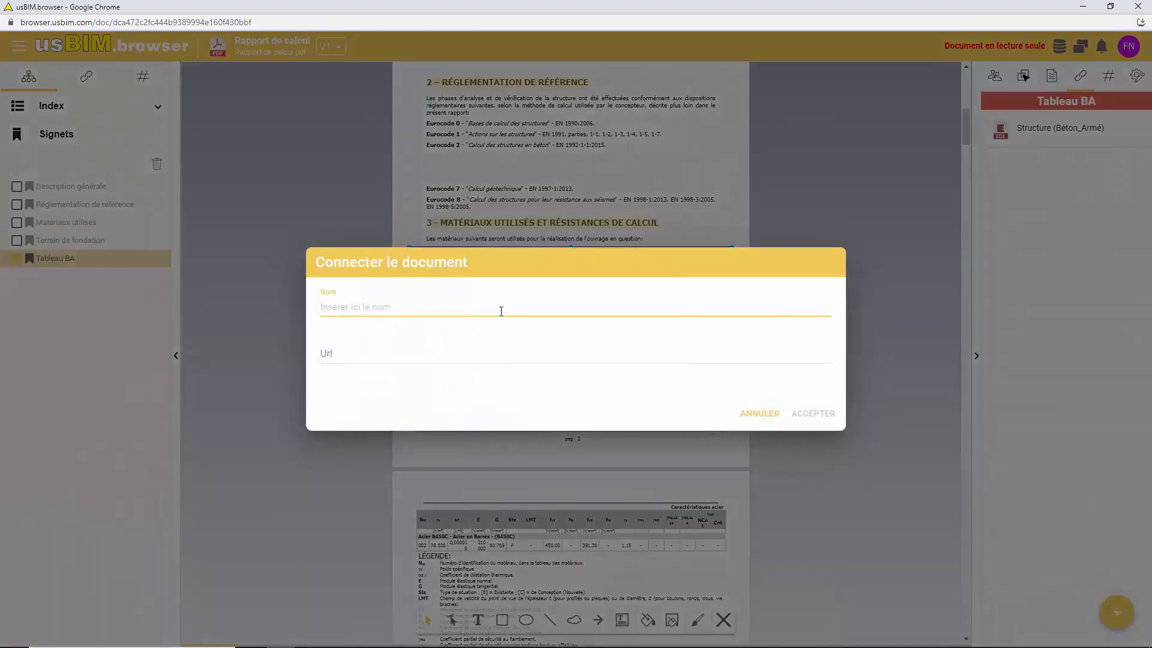
{"action": "type", "text": "Logiciel"}
{"action": "left_click", "coordinate": [585, 354]}
{"action": "type", "text": "https://www.accasoftware.com/fr/logiciel-calcul-structure-generale"}
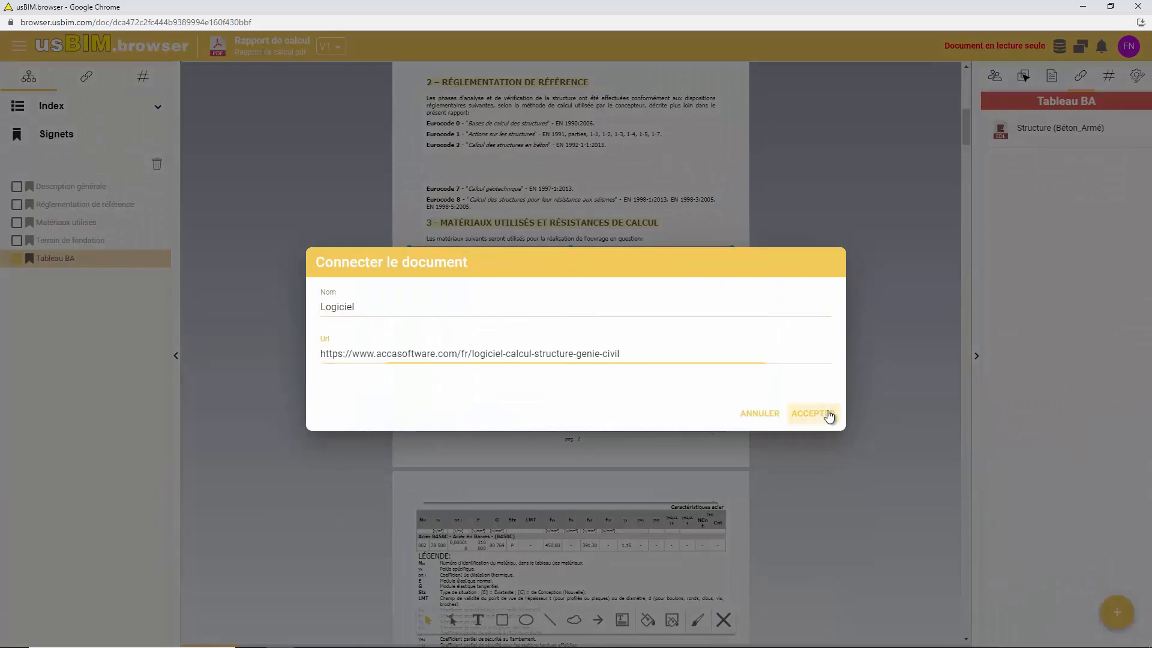
{"action": "left_click", "coordinate": [814, 414]}
{"action": "left_click", "coordinate": [886, 341]}
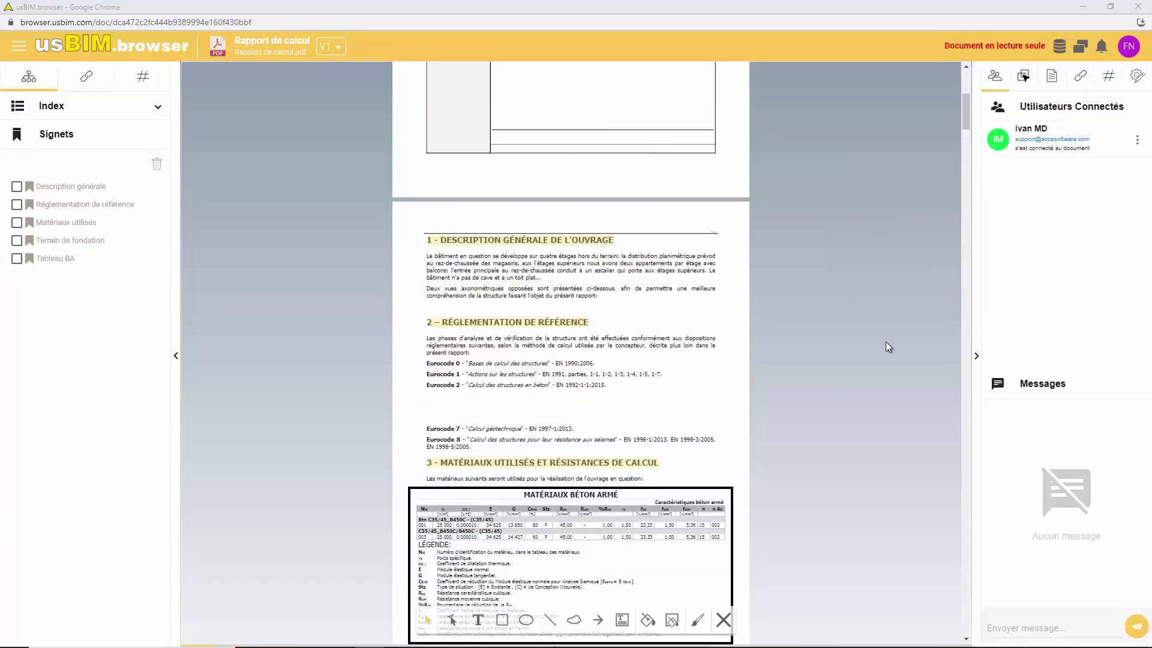
Send the connected collaborator the chat message "Pourrais-tu contrôler ce document ?"
{"action": "left_click", "coordinate": [1137, 139]}
{"action": "left_click", "coordinate": [1049, 170]}
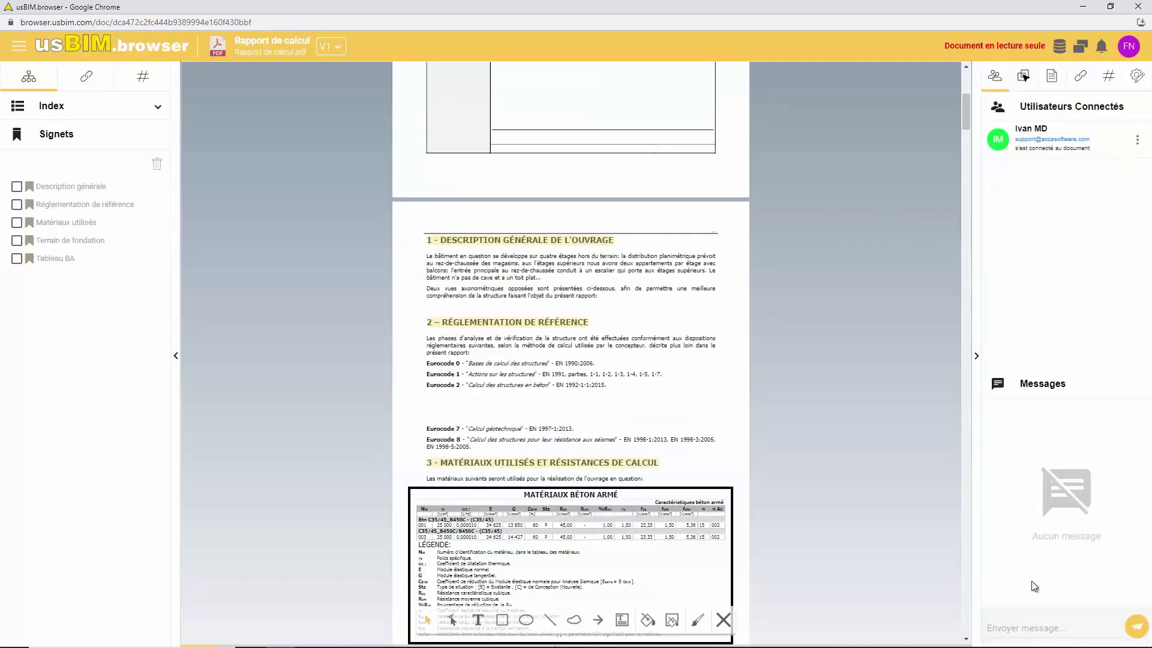
{"action": "left_click", "coordinate": [1017, 625]}
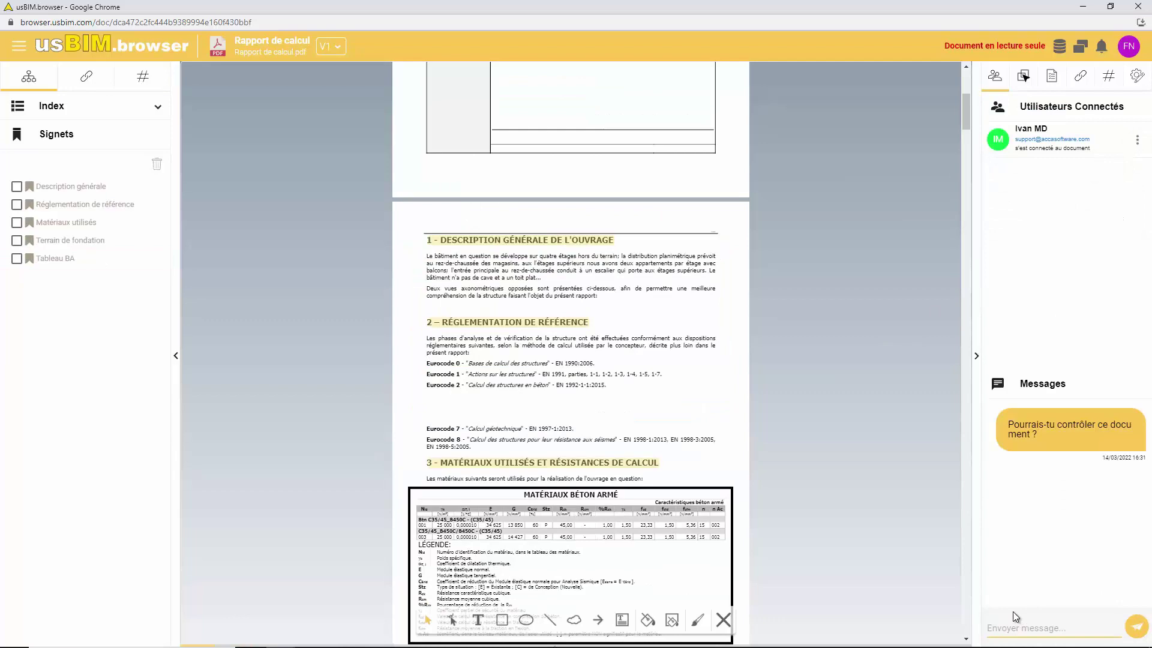